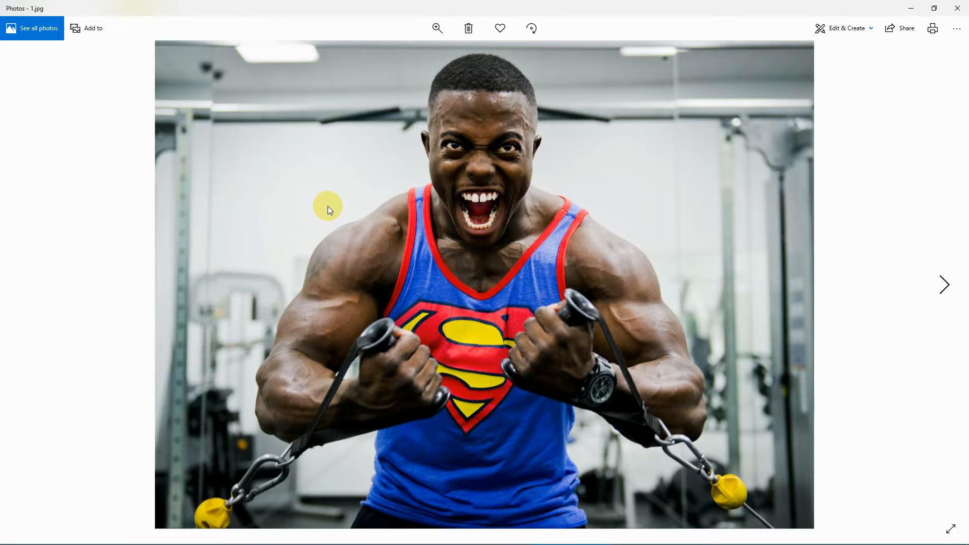
# Step: Go through the bodybuilder images from 1.jpg to 4.jpg, examining the painted face in 3.jpg up close
pyautogui.press('Right')
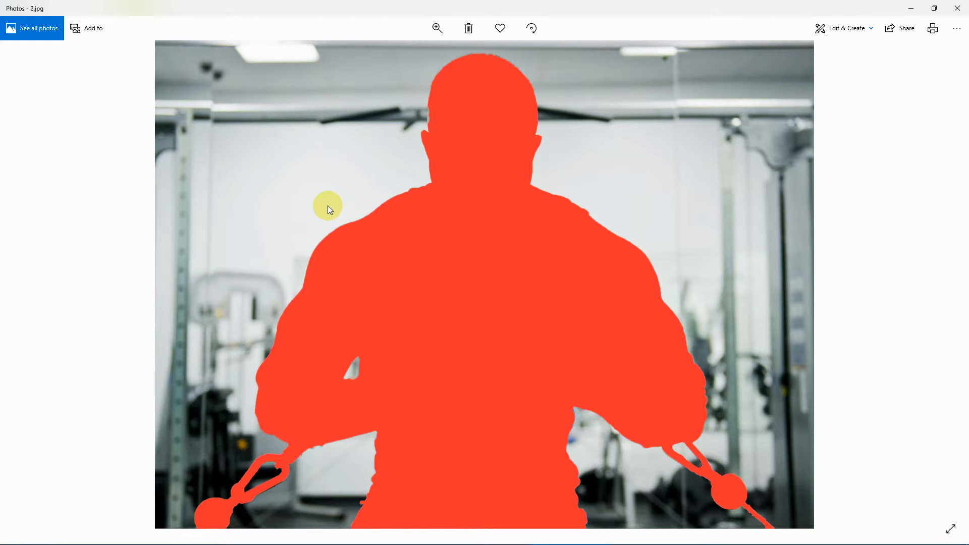
pyautogui.press('Right')
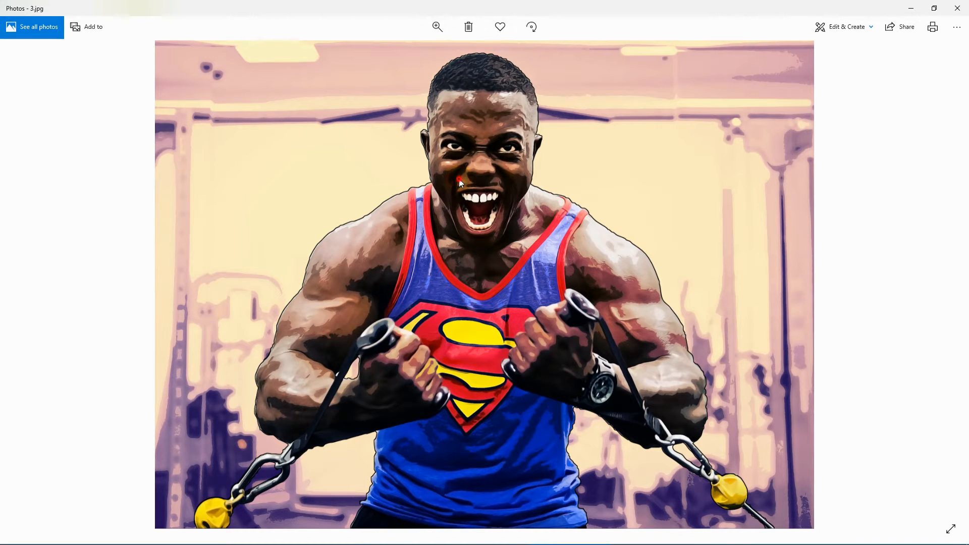
pyautogui.scroll(5, 459, 178)
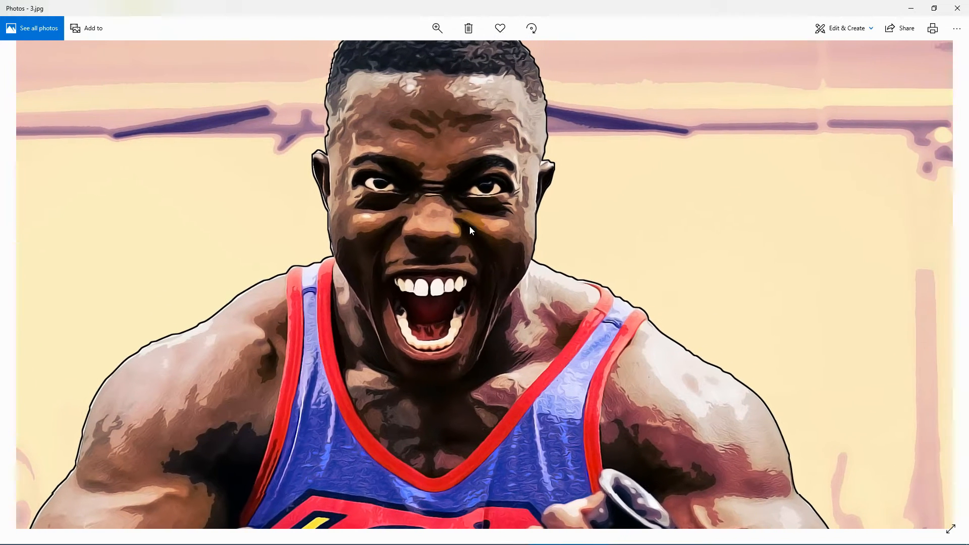
pyautogui.scroll(-5, 445, 177)
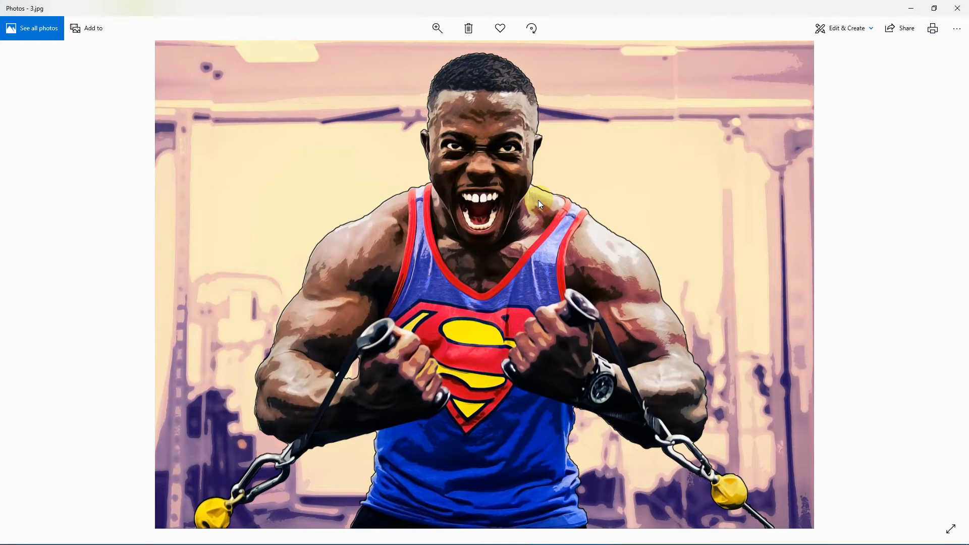
pyautogui.press('Right')
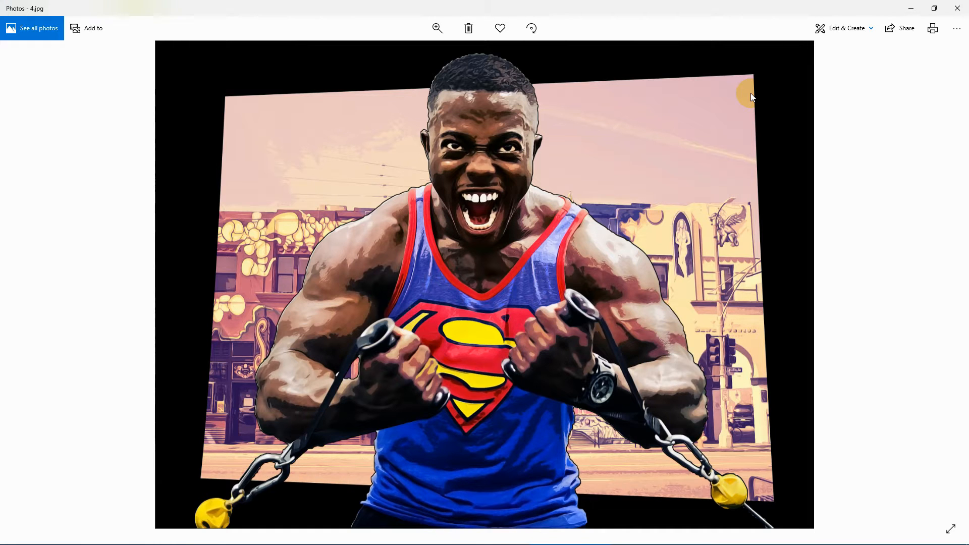
# Step: Look through the couple's source photo, mask and styled versions in 5.jpg to 9.jpg, plus the collages 10.jpg and 11.jpg
pyautogui.press('Right')
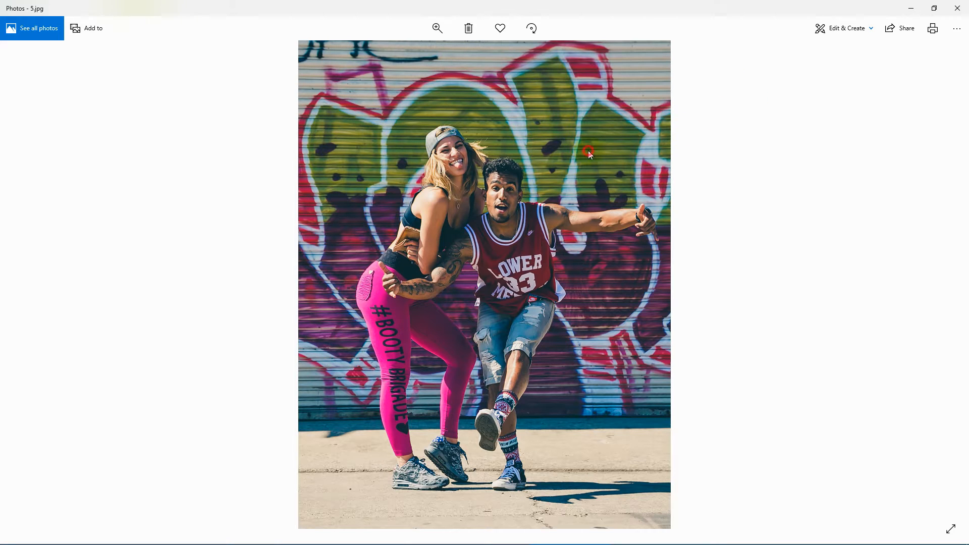
pyautogui.press('Right')
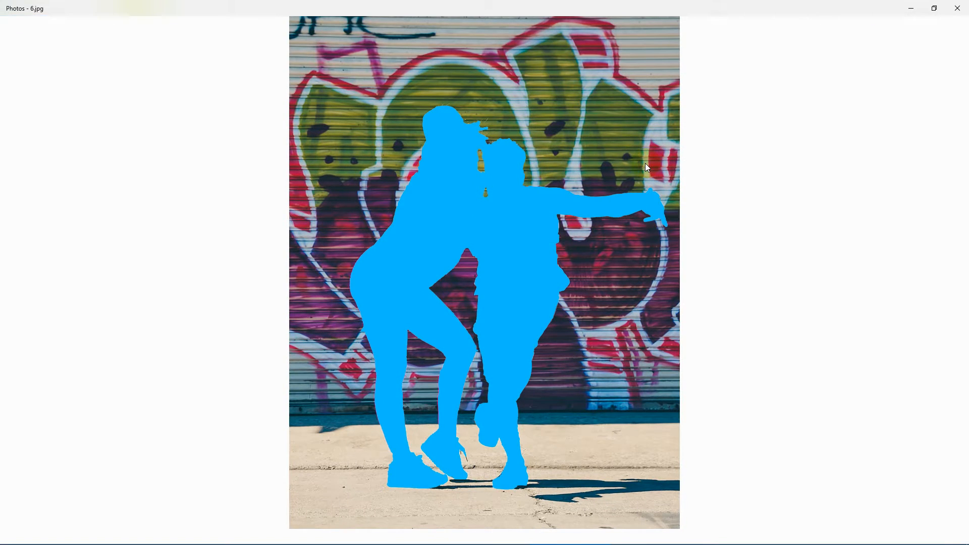
pyautogui.press('Right')
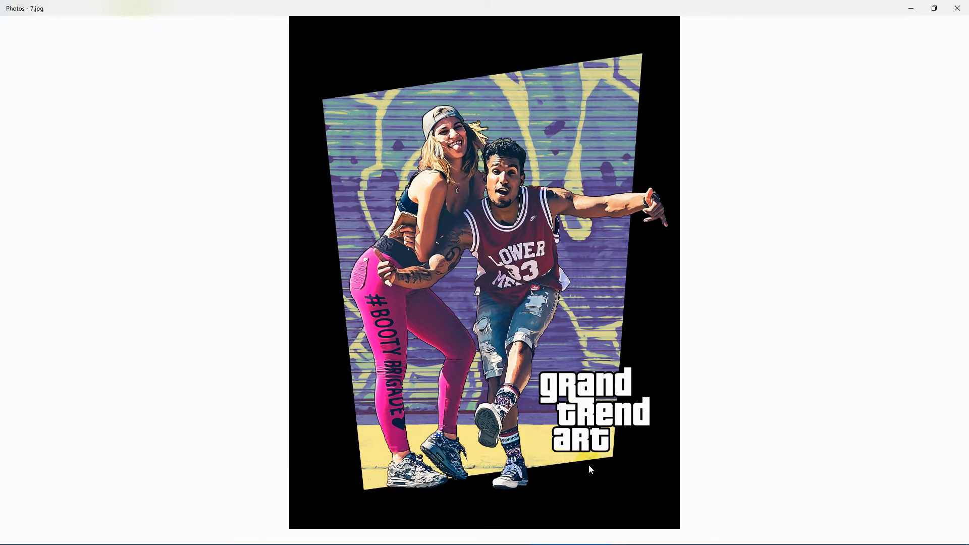
pyautogui.click(607, 465)
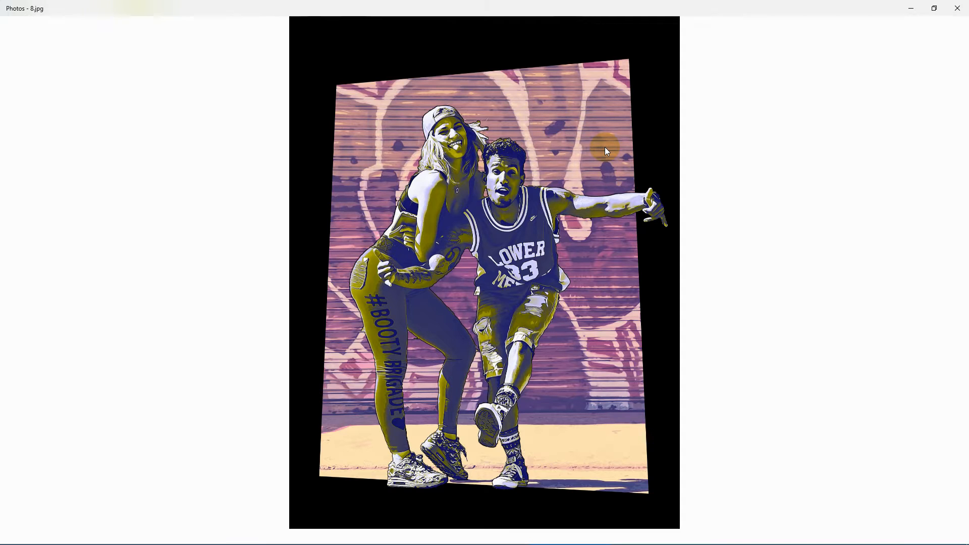
pyautogui.press('Right')
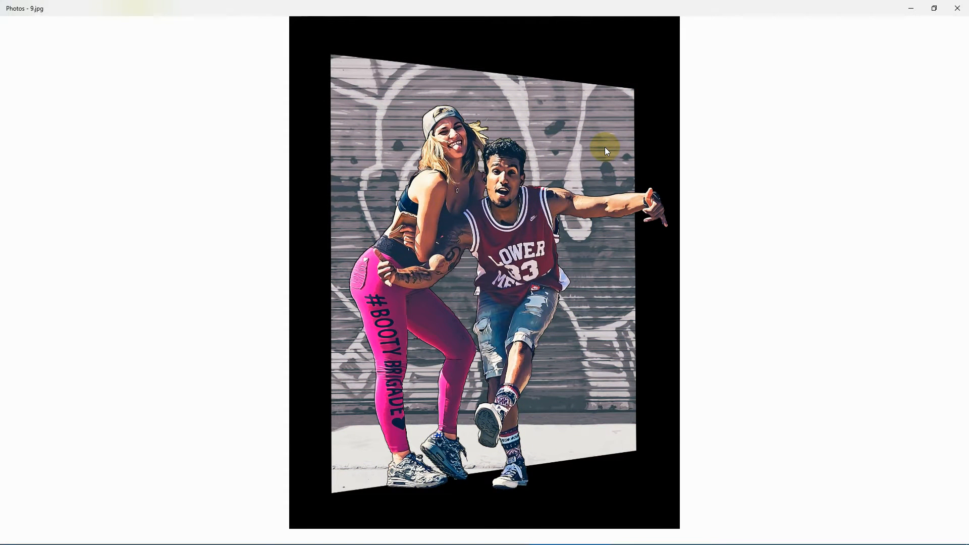
pyautogui.press('Right')
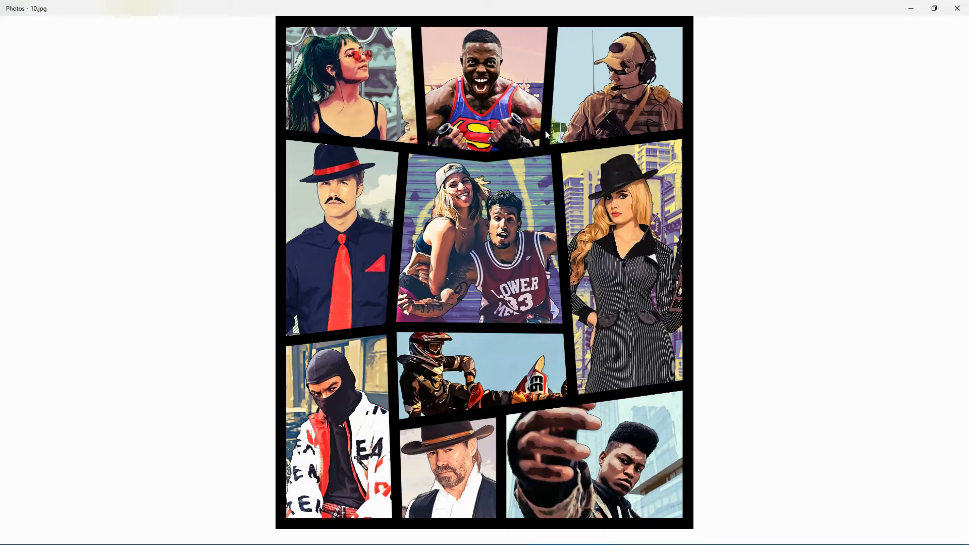
pyautogui.press('Right')
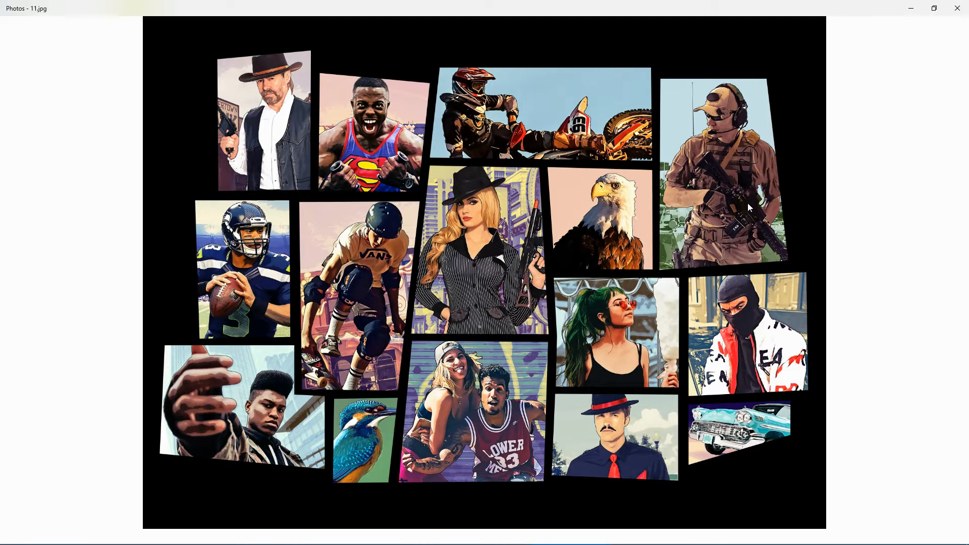
# Step: View the pinstripe-dress woman's images 12.jpg to 14.jpg and examine the details of the final artwork in 14.jpg up close
pyautogui.press('Right')
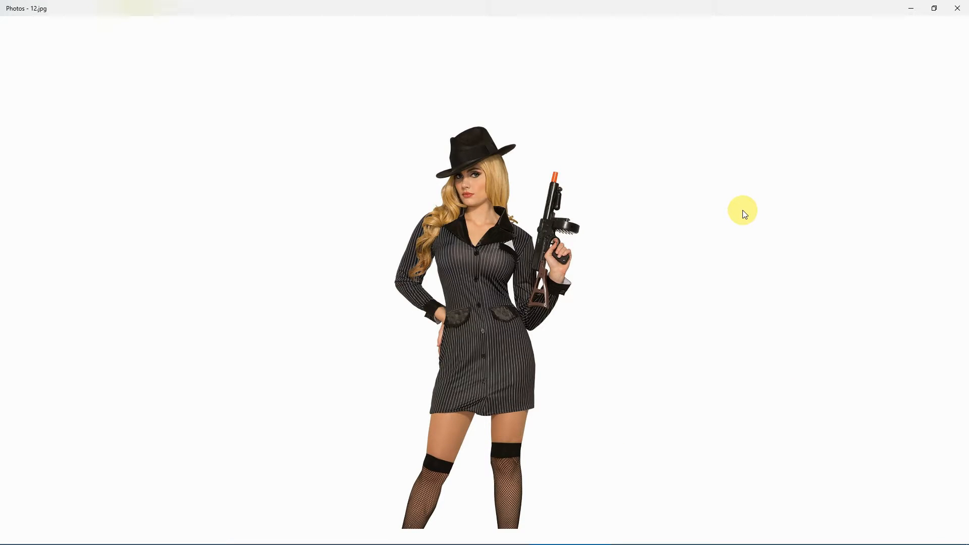
pyautogui.press('Right')
pyautogui.press('Right')
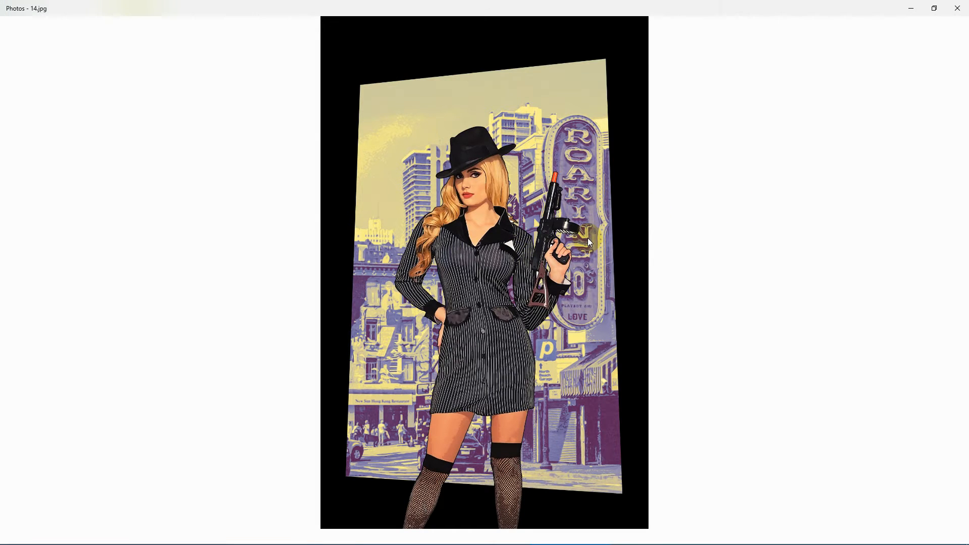
pyautogui.scroll(2, 587, 238)
pyautogui.scroll(3, 577, 195)
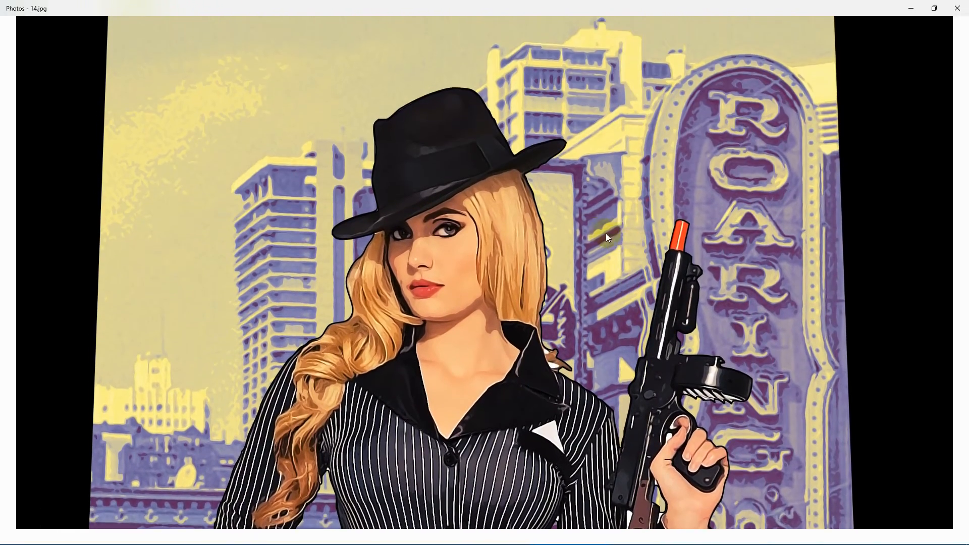
pyautogui.scroll(1, 580, 229)
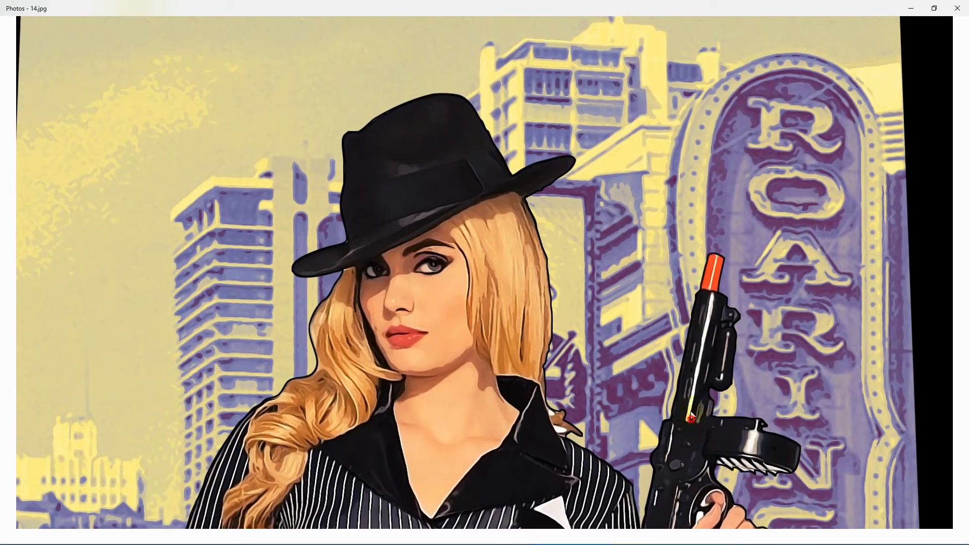
pyautogui.moveTo(692, 419); pyautogui.dragTo(658, 242)
pyautogui.moveTo(652, 394); pyautogui.dragTo(628, 424)
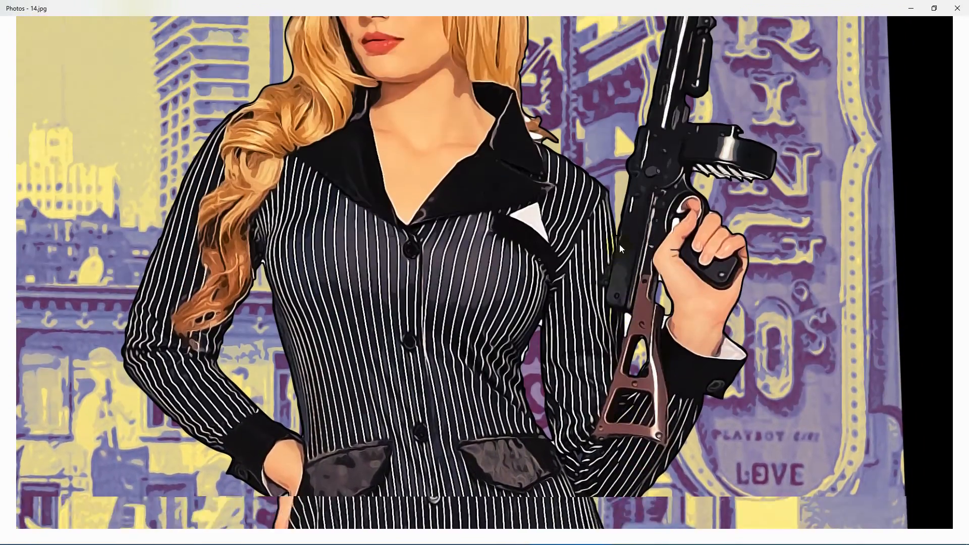
pyautogui.moveTo(619, 244); pyautogui.dragTo(618, 343)
pyautogui.moveTo(619, 222); pyautogui.dragTo(614, 444)
pyautogui.scroll(-2, 601, 255)
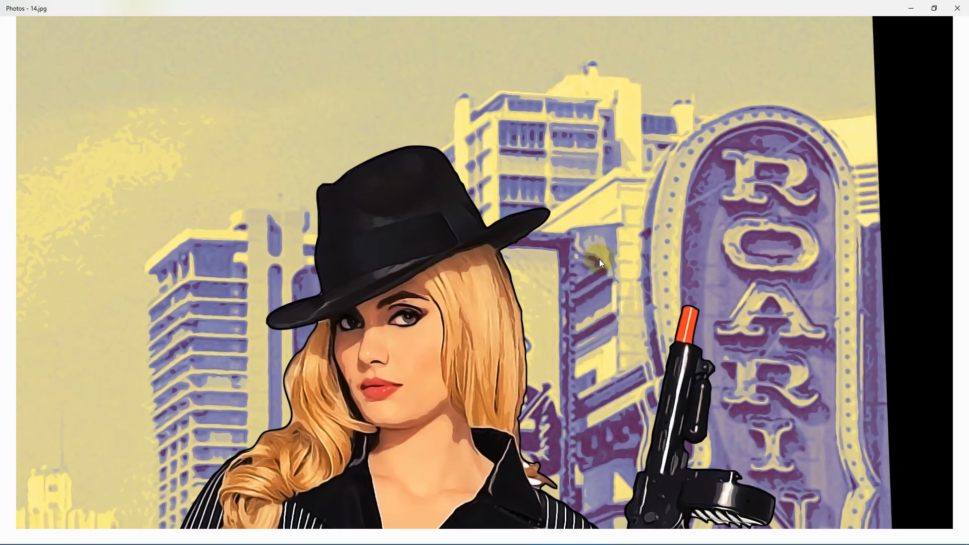
pyautogui.scroll(-3, 601, 258)
# Step: Open the skateboarder artwork 15.jpg and examine the shirt, knee pad and background details up close
pyautogui.press('Right')
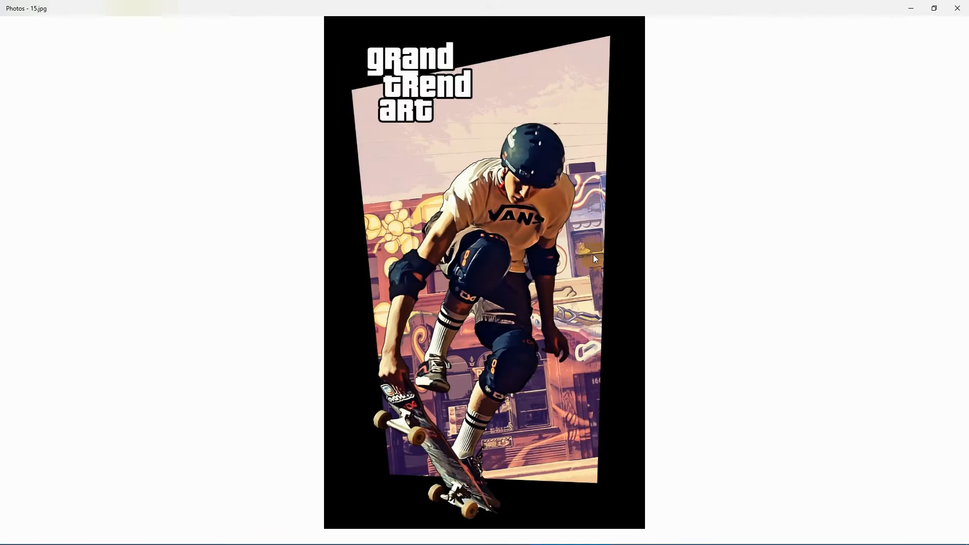
pyautogui.scroll(4, 595, 255)
pyautogui.scroll(3, 609, 213)
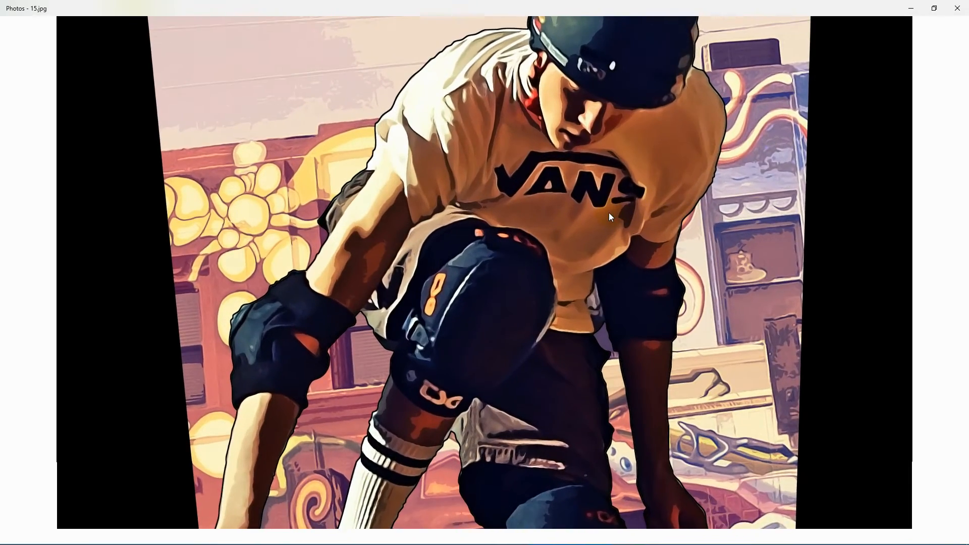
pyautogui.moveTo(703, 193); pyautogui.dragTo(698, 165)
pyautogui.moveTo(733, 377); pyautogui.dragTo(734, 339)
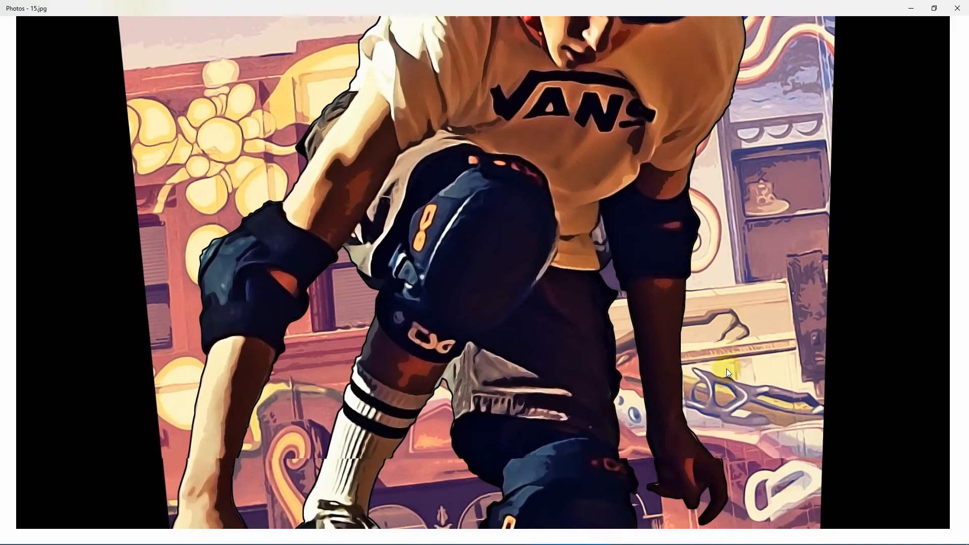
pyautogui.scroll(-5, 681, 295)
# Step: Open the motocross artwork 16.jpg and examine the rider's outlines and shading up close
pyautogui.press('Right')
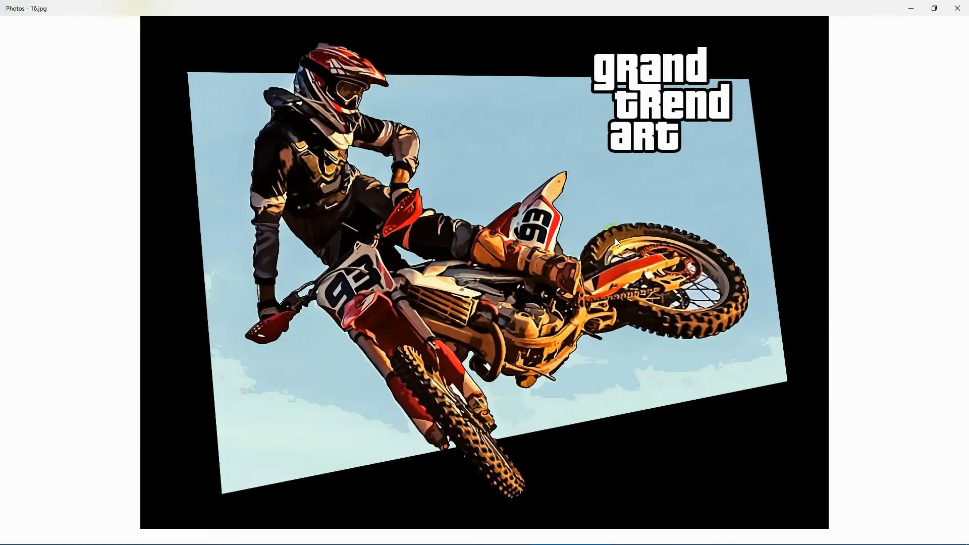
pyautogui.scroll(3, 298, 101)
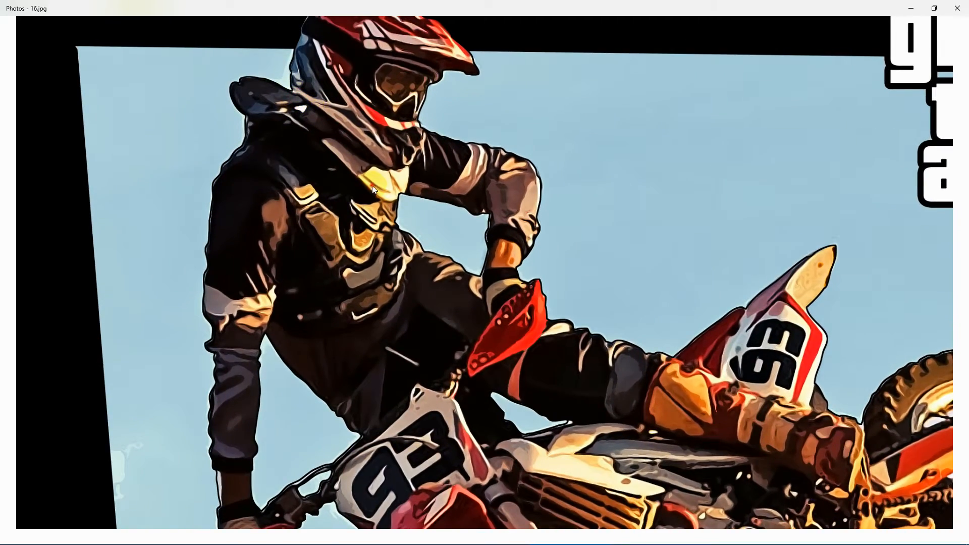
pyautogui.moveTo(371, 185); pyautogui.dragTo(450, 216)
pyautogui.doubleClick(450, 216)
# Step: Examine the green-haired woman in 17.jpg and the cowboy in 18.jpg up close
pyautogui.press('Right')
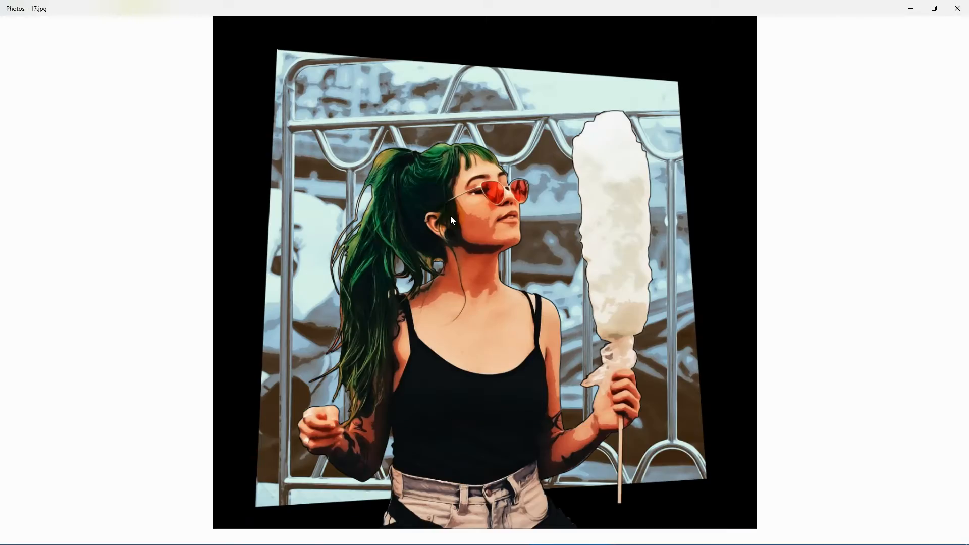
pyautogui.scroll(3, 446, 219)
pyautogui.doubleClick(557, 220)
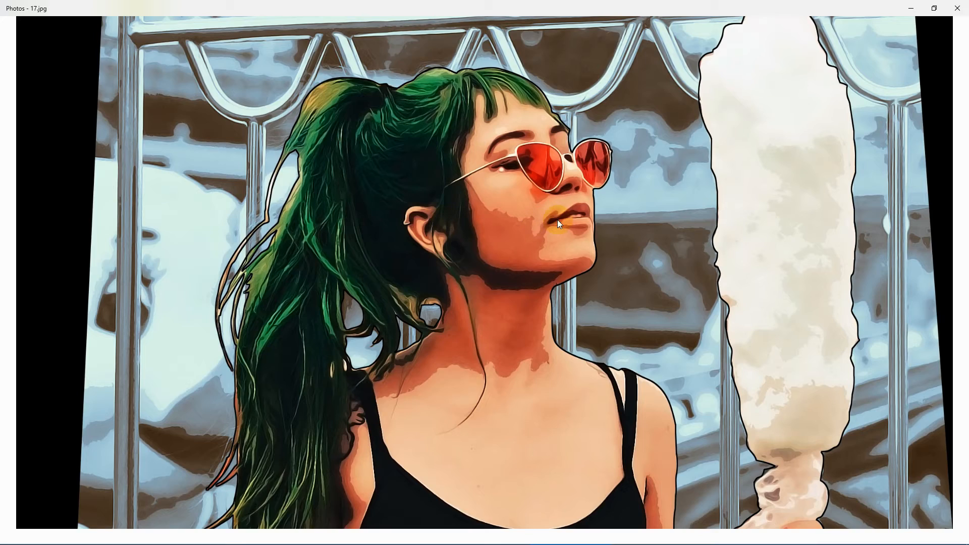
pyautogui.press('Right')
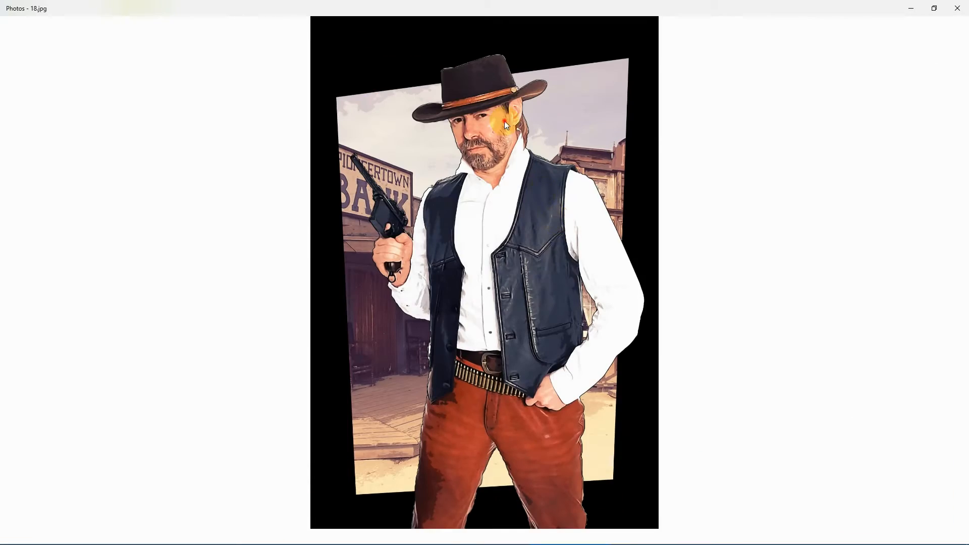
pyautogui.scroll(3, 504, 120)
pyautogui.scroll(-3, 504, 122)
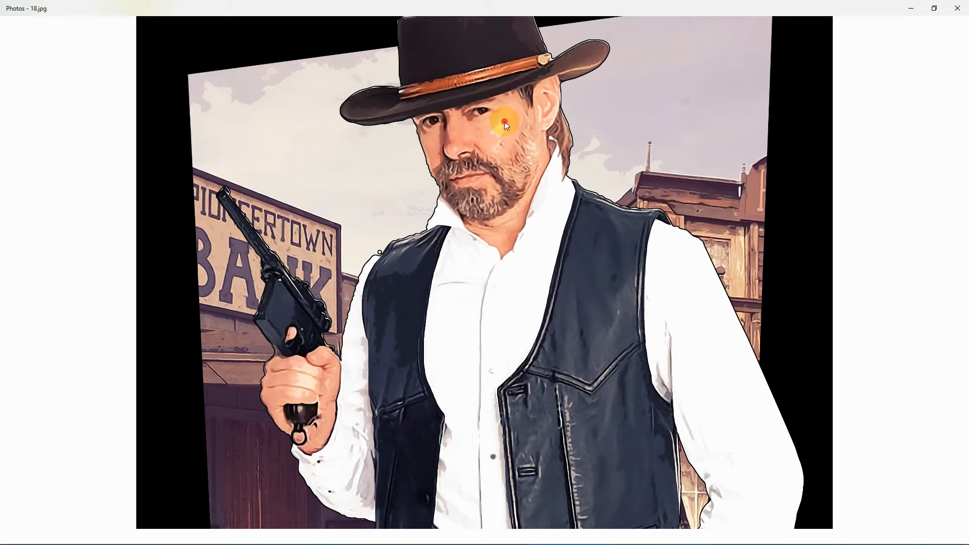
# Step: View the remaining artworks 19.jpg to 23.jpg and close the image viewer
pyautogui.press('Right')
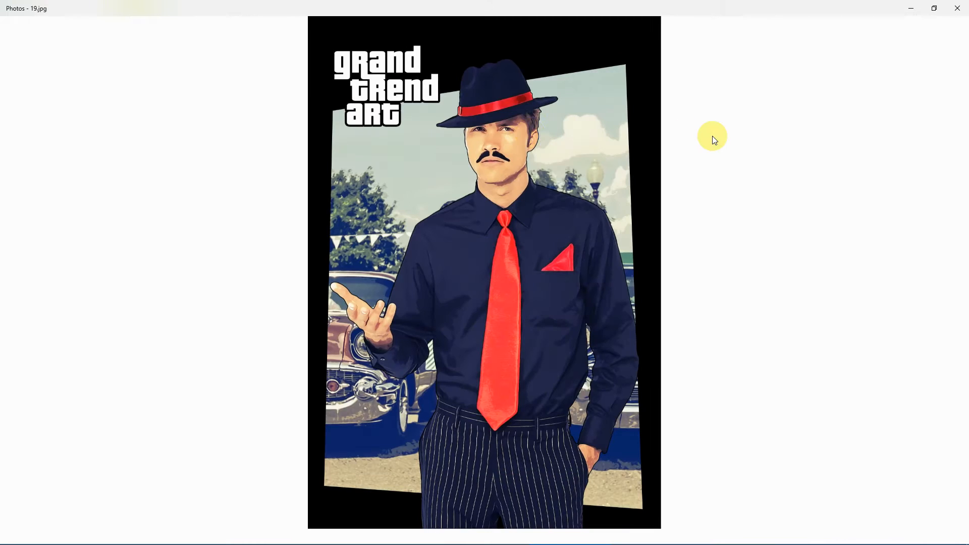
pyautogui.press('Right')
pyautogui.press('Right')
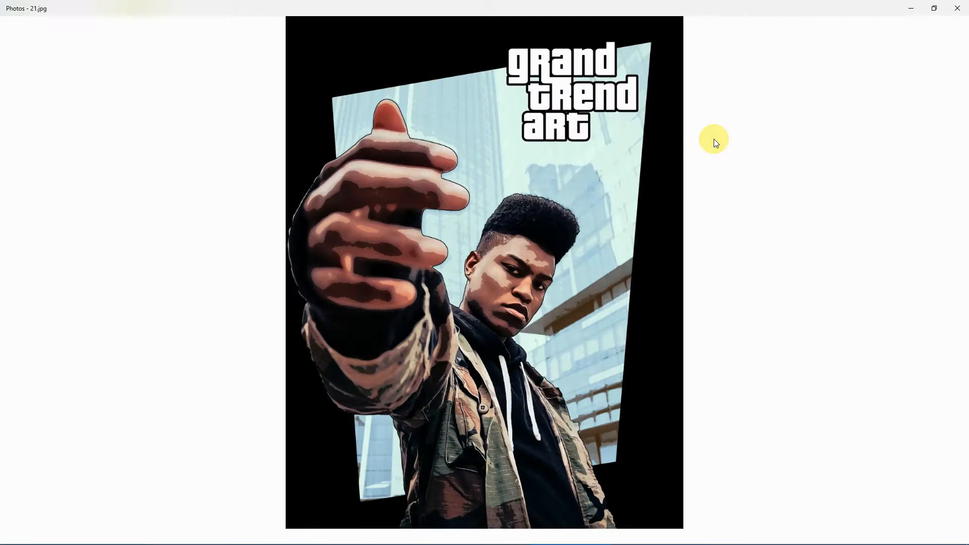
pyautogui.press('Right')
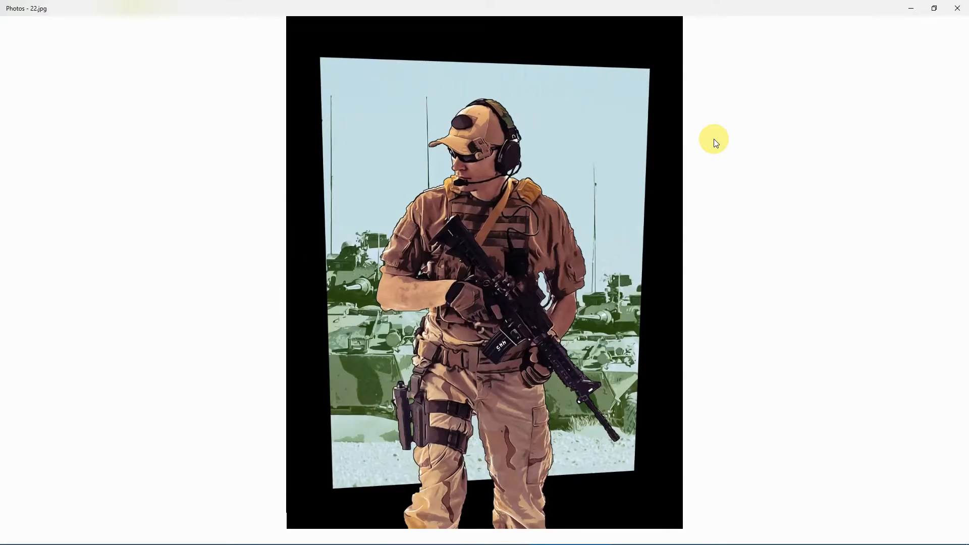
pyautogui.press('Right')
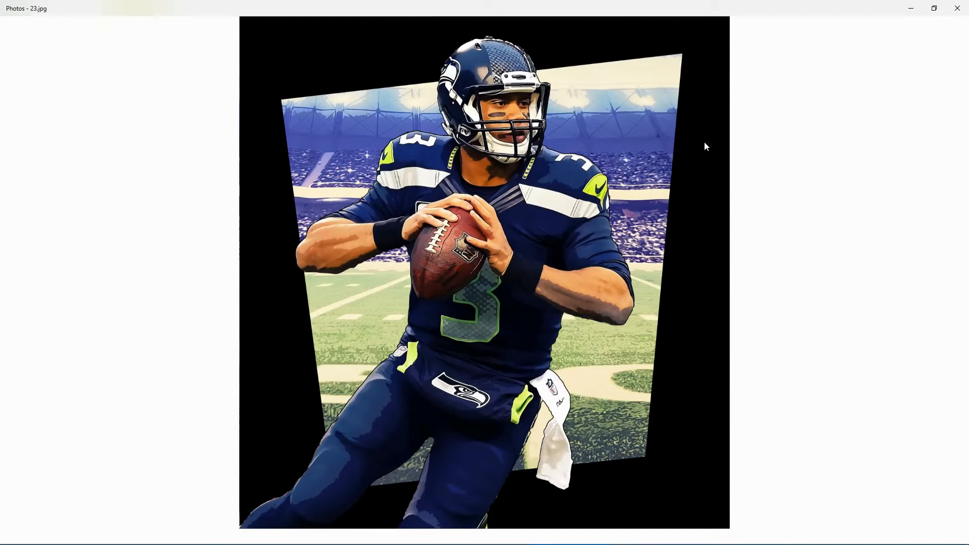
pyautogui.click(957, 8)
pyautogui.click(615, 293)
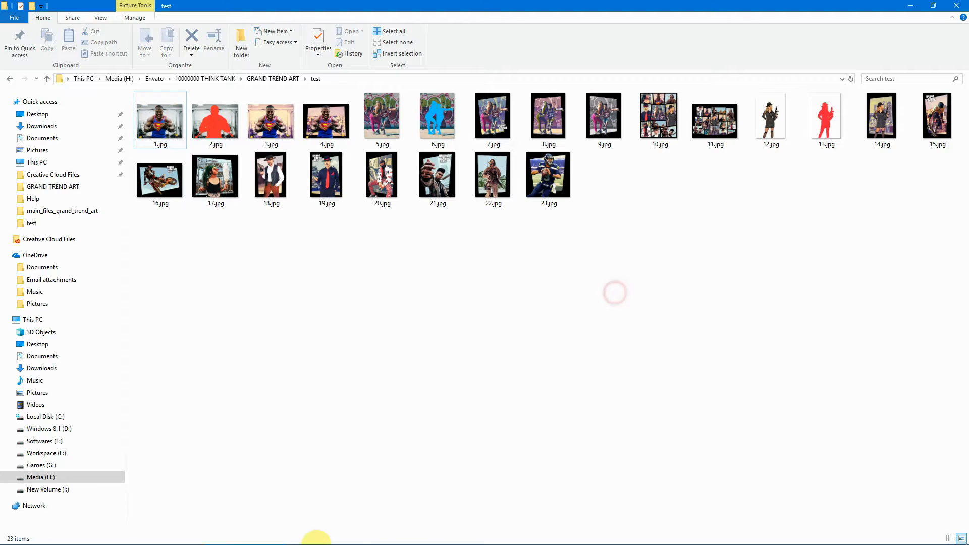
# Step: Switch to Photoshop, close guide.psd without saving its changes, and return to the test folder in File Explorer
pyautogui.click(394, 531)
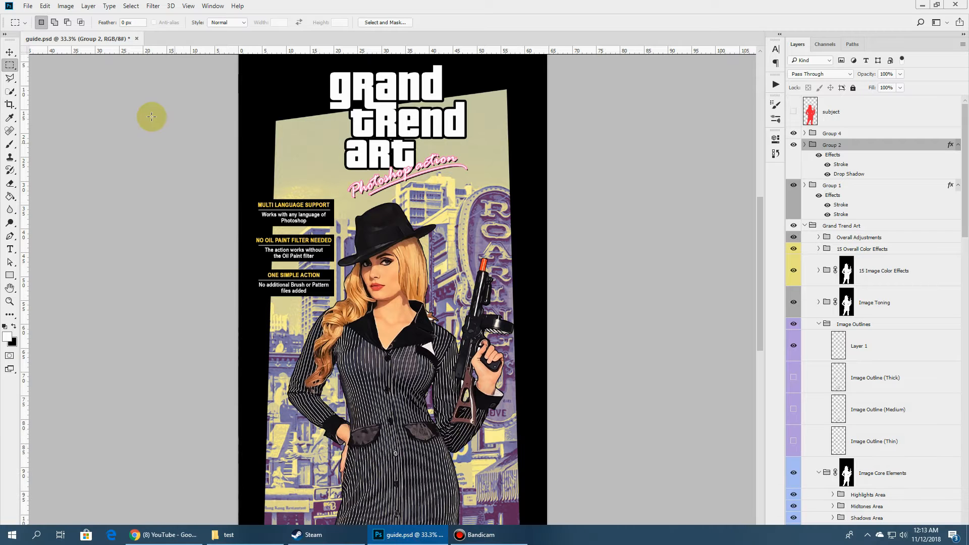
pyautogui.click(136, 38)
pyautogui.click(506, 203)
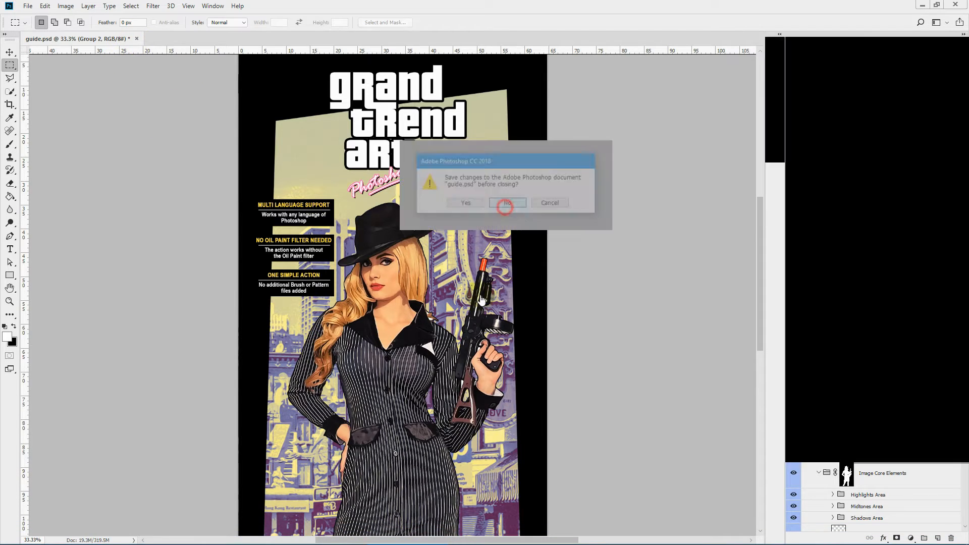
pyautogui.click(264, 530)
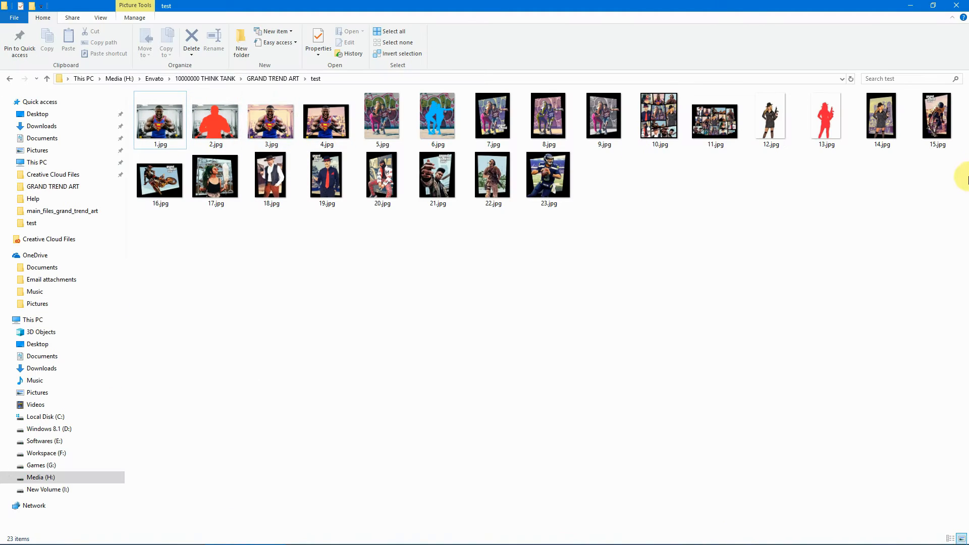
# Step: Open 12.jpg from the test folder in Photoshop and check its colour mode and bit depth
pyautogui.moveTo(763, 116); pyautogui.dragTo(541, 475)
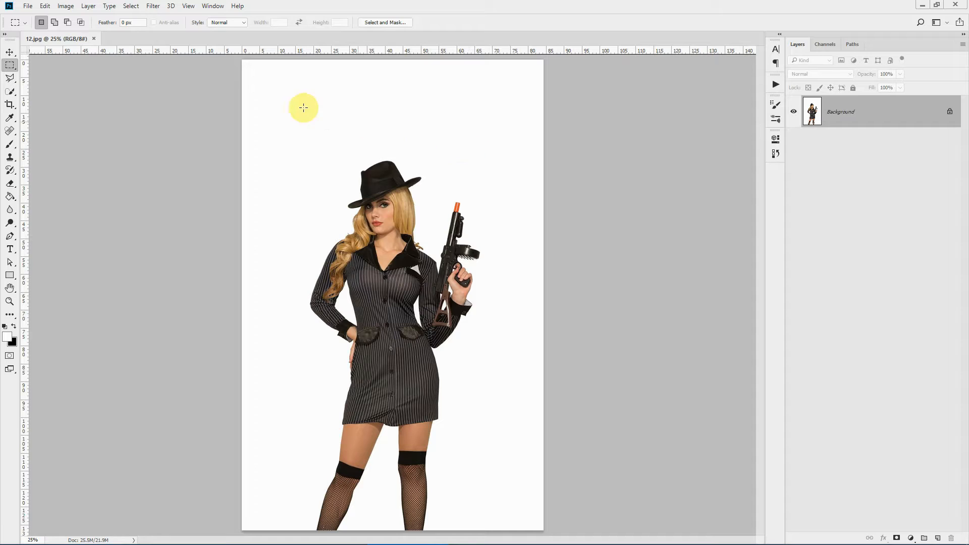
pyautogui.click(66, 7)
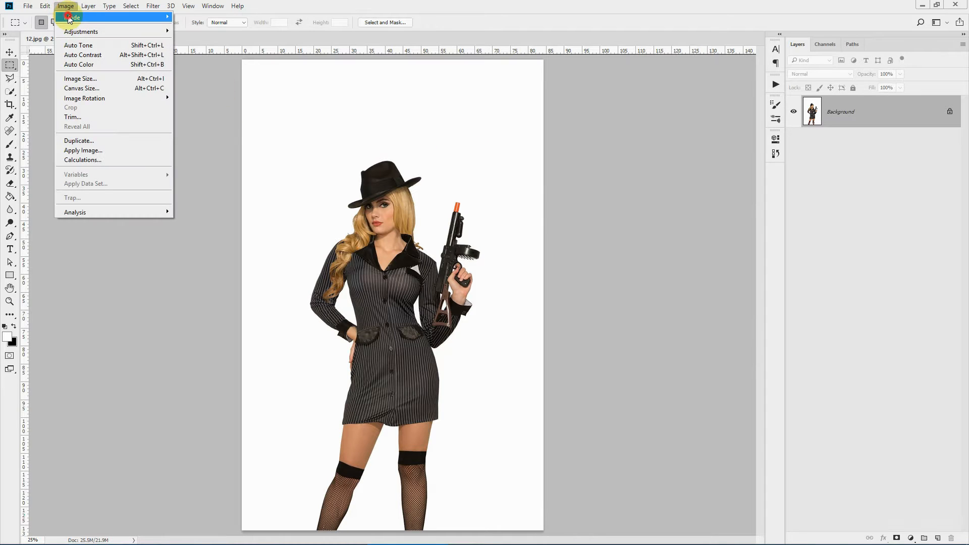
pyautogui.click(70, 19)
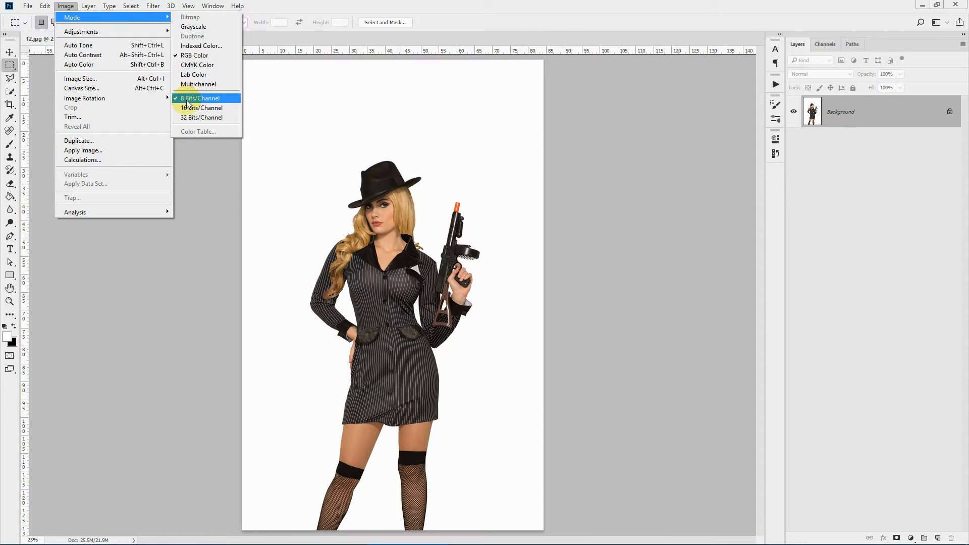
pyautogui.click(475, 4)
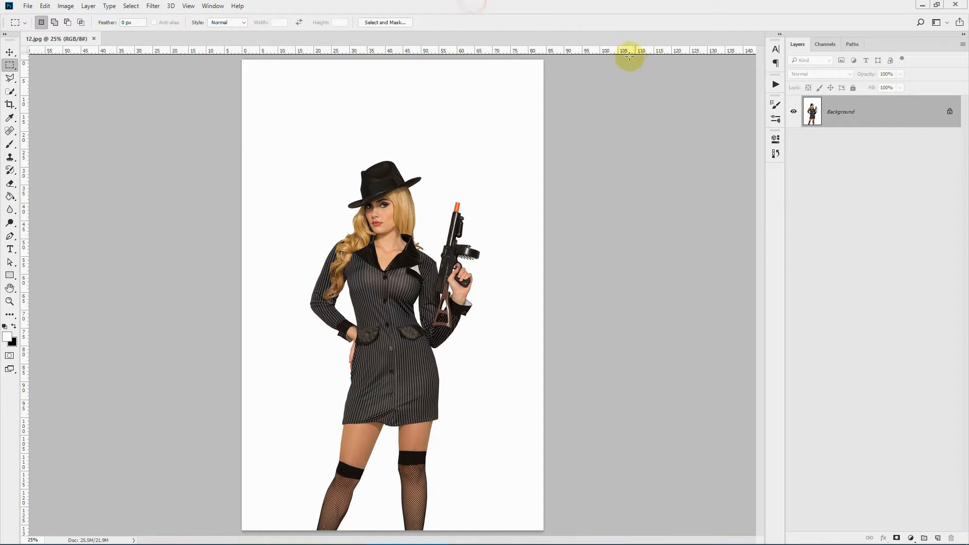
# Step: Review the Layers Panel Options, including the default masks and "copy" naming settings, and close them without changes
pyautogui.click(962, 45)
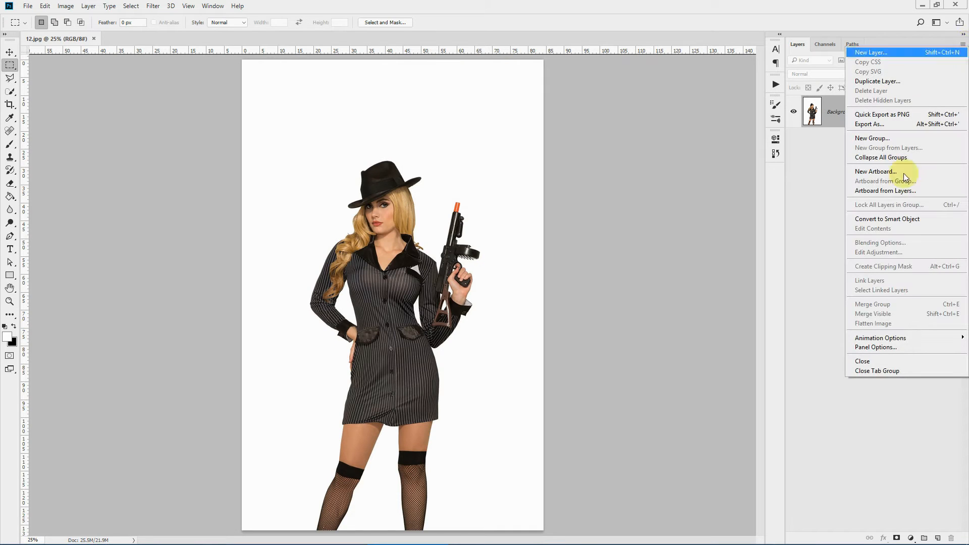
pyautogui.click(878, 349)
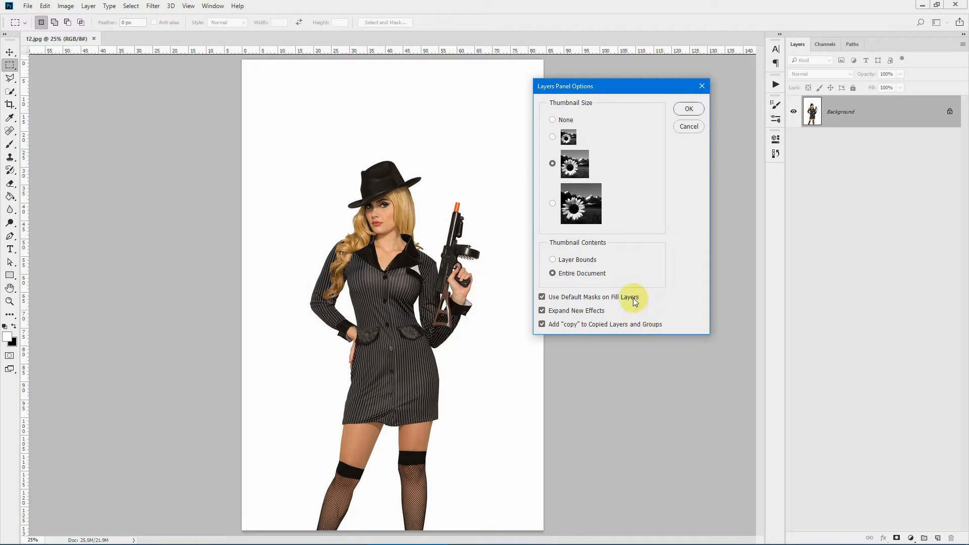
pyautogui.click(701, 86)
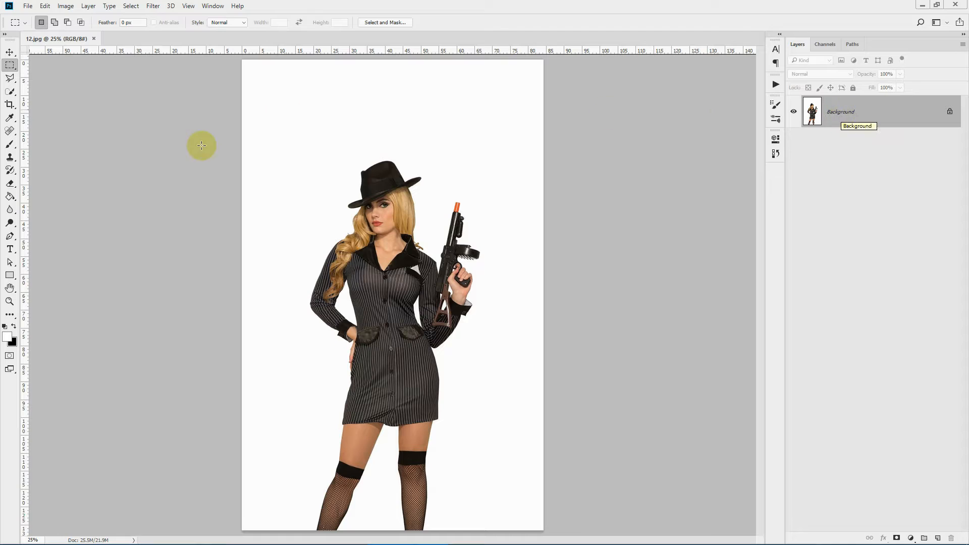
# Step: Convert the locked Background layer into a regular layer named image
pyautogui.keyDown('alt'); pyautogui.doubleClick(850, 115); pyautogui.keyUp('alt')
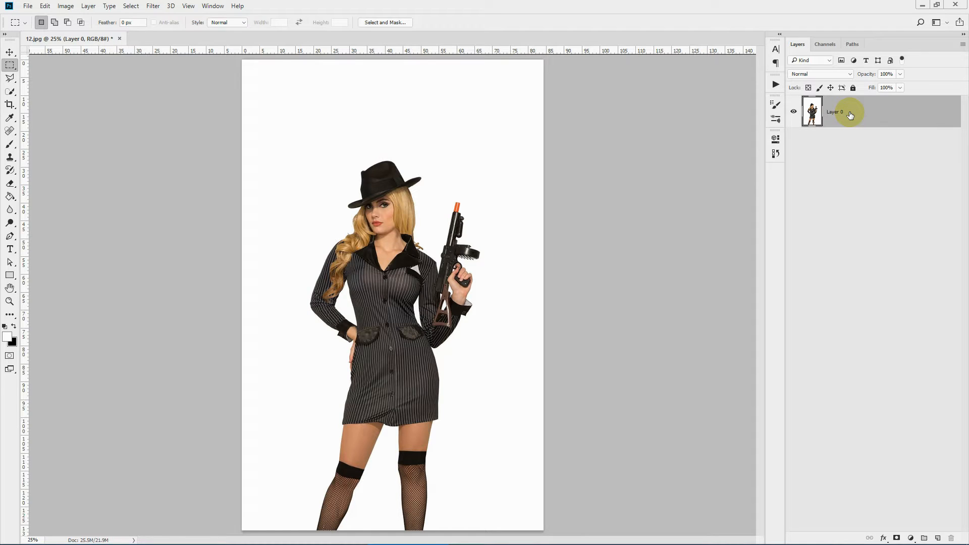
pyautogui.hotkey('ctrl', 'z')
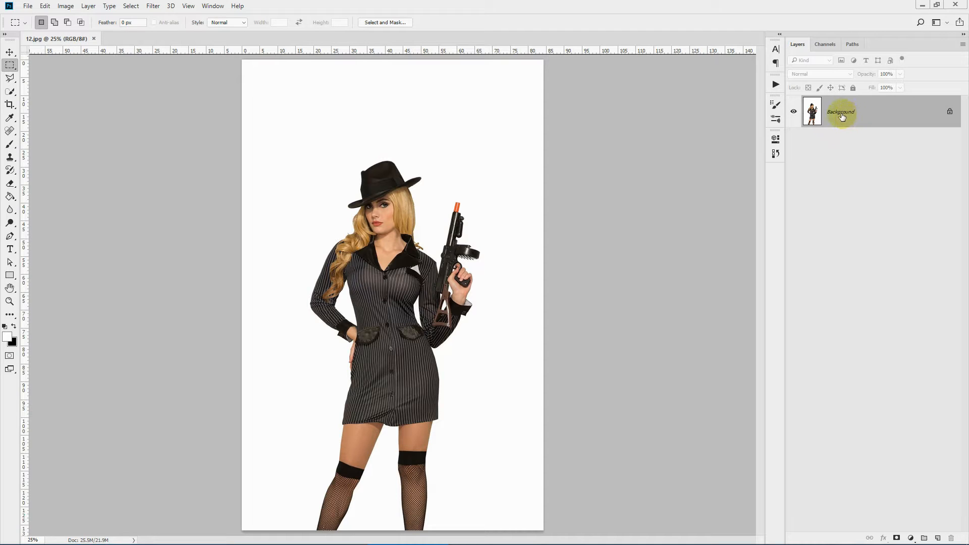
pyautogui.click(838, 113)
pyautogui.doubleClick(839, 113)
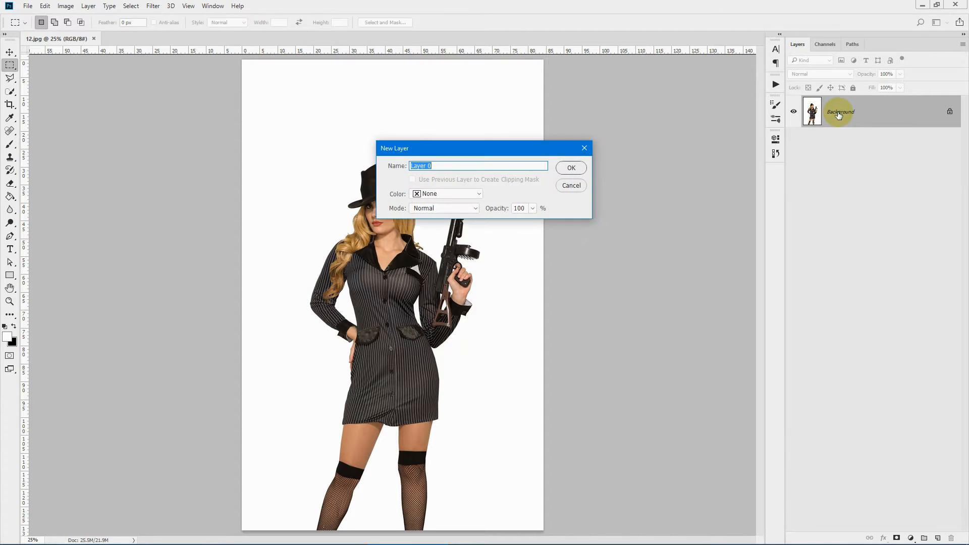
pyautogui.moveTo(475, 152); pyautogui.dragTo(573, 146)
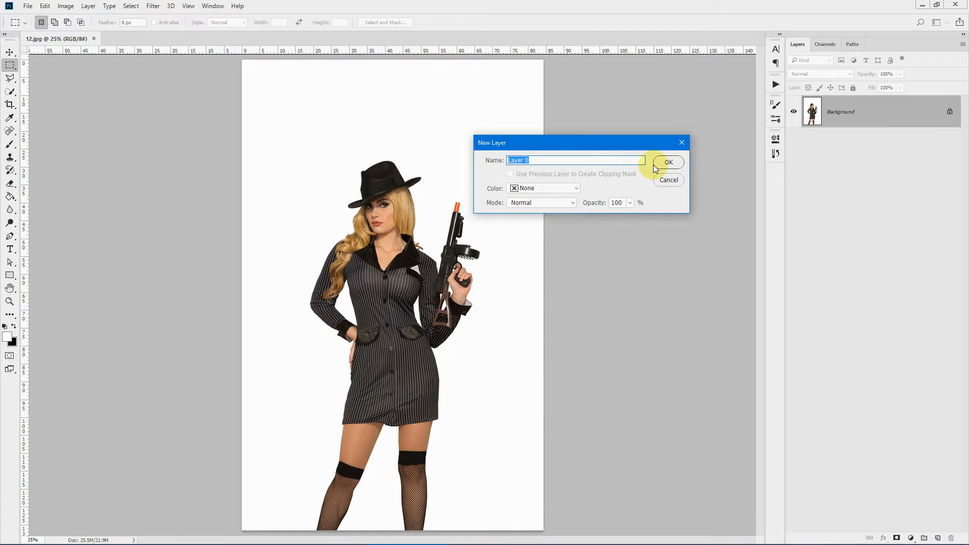
pyautogui.write('image')
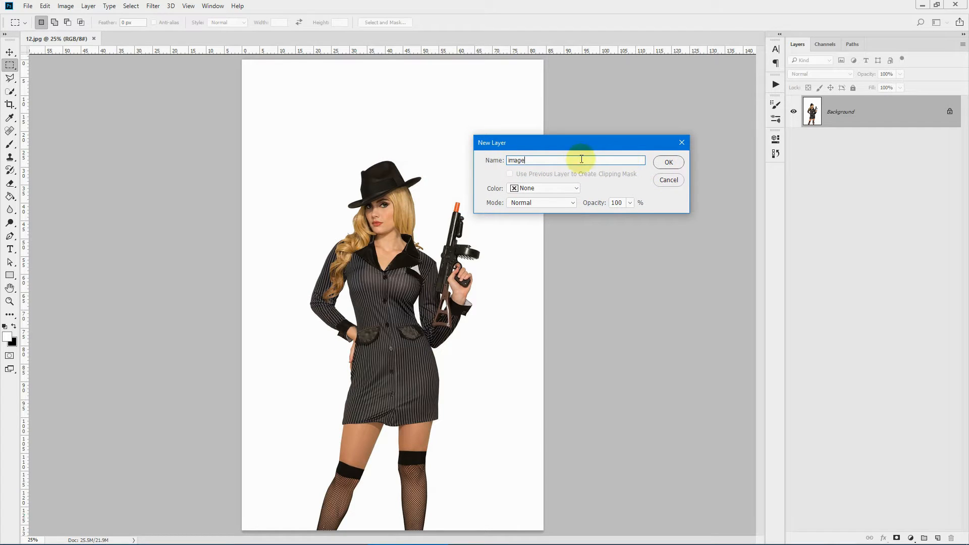
pyautogui.doubleClick(558, 160)
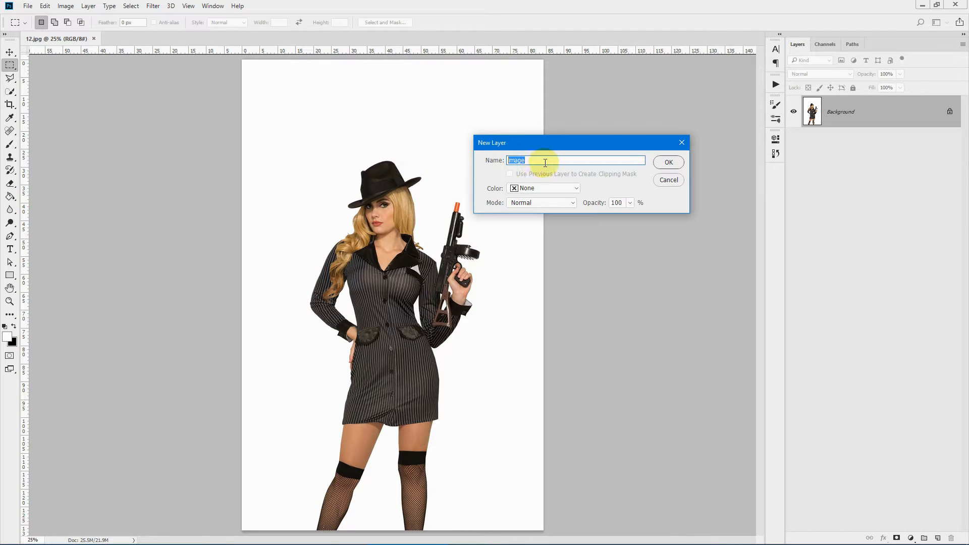
pyautogui.click(667, 162)
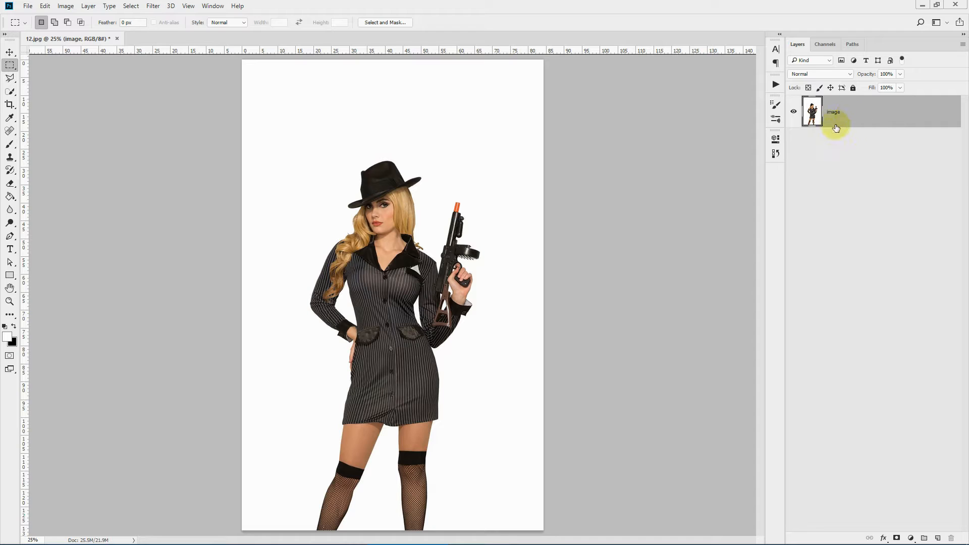
# Step: Add a new empty layer above the image layer and name it subject
pyautogui.click(863, 122)
pyautogui.click(937, 539)
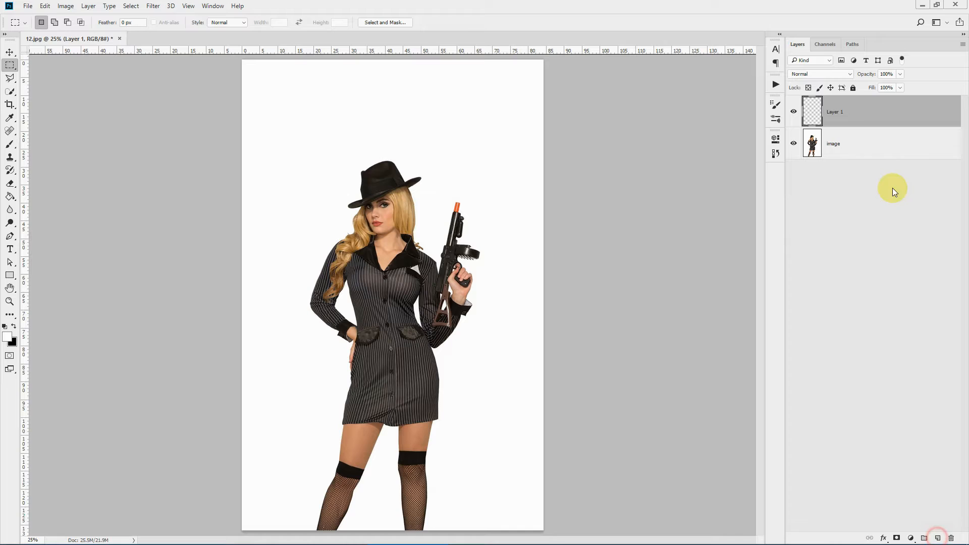
pyautogui.doubleClick(831, 116)
pyautogui.write('subject')
pyautogui.press('Return')
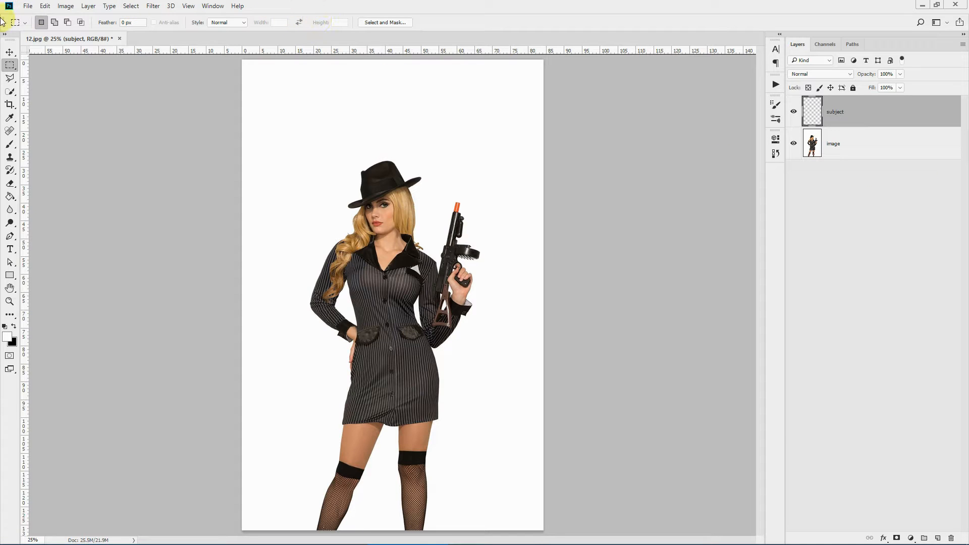
# Step: Load Grand Trend Art Photoshop Action.atn from the main_files_grand_trend_art folder
pyautogui.click(29, 6)
pyautogui.click(95, 46)
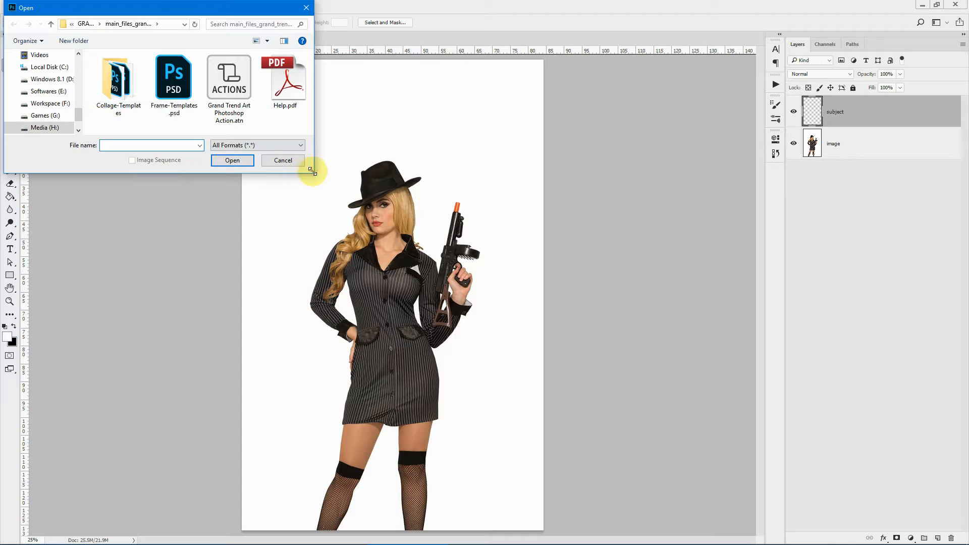
pyautogui.moveTo(312, 171); pyautogui.dragTo(379, 242)
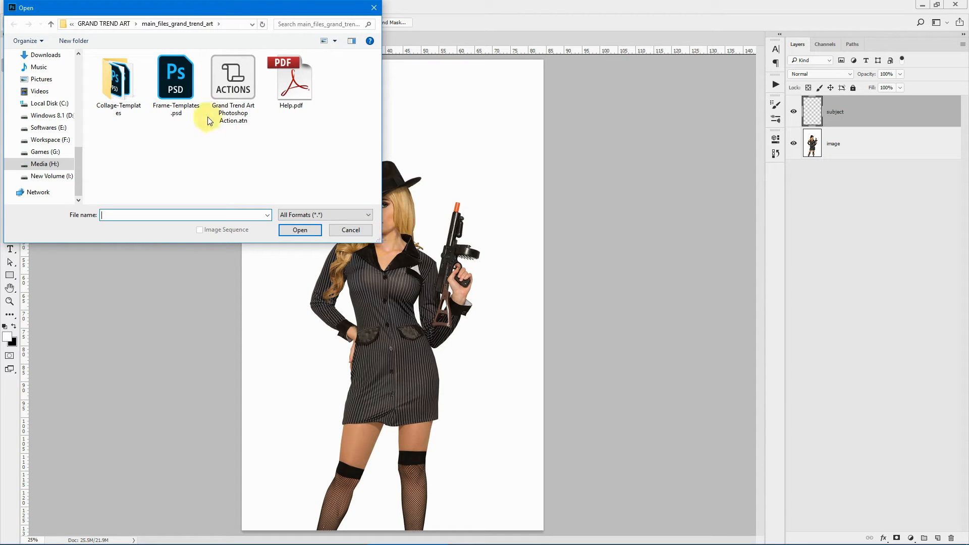
pyautogui.click(234, 87)
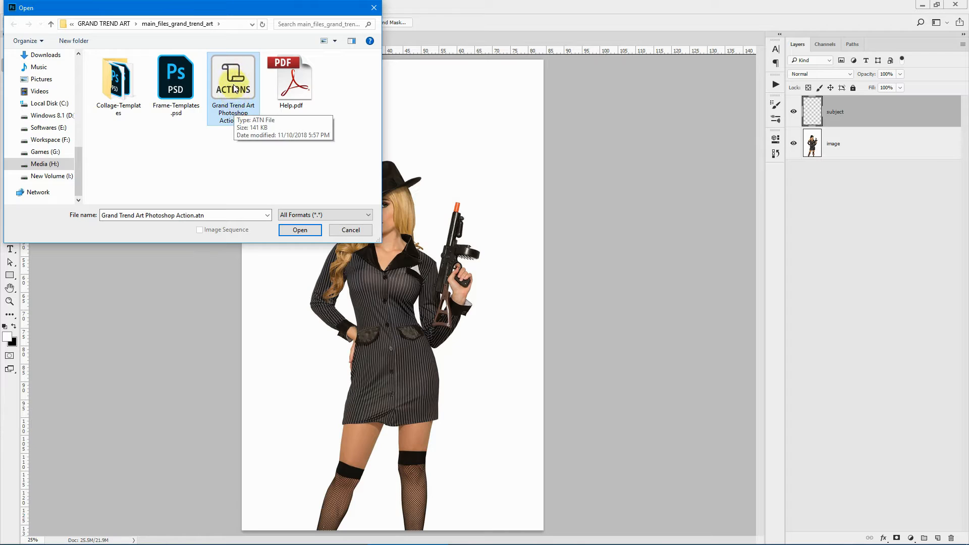
pyautogui.click(177, 80)
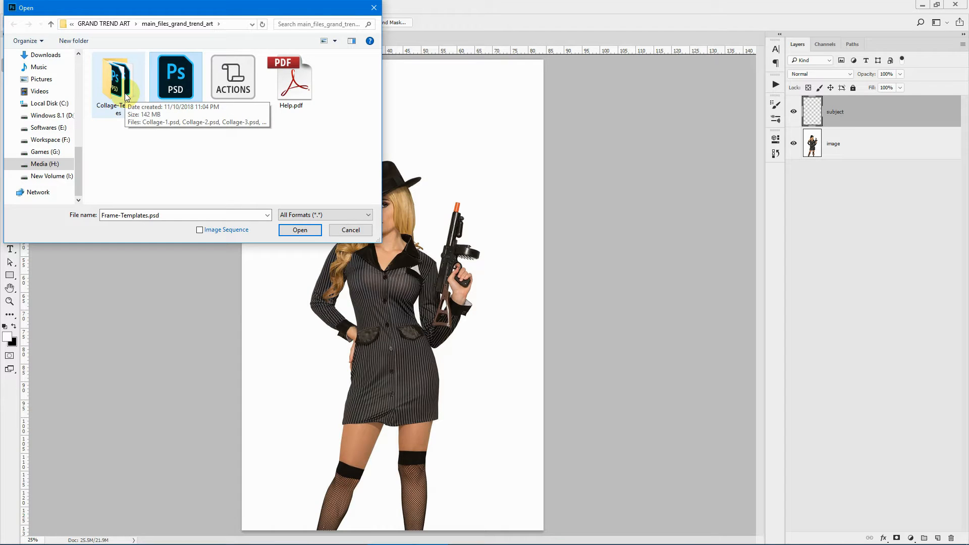
pyautogui.click(231, 80)
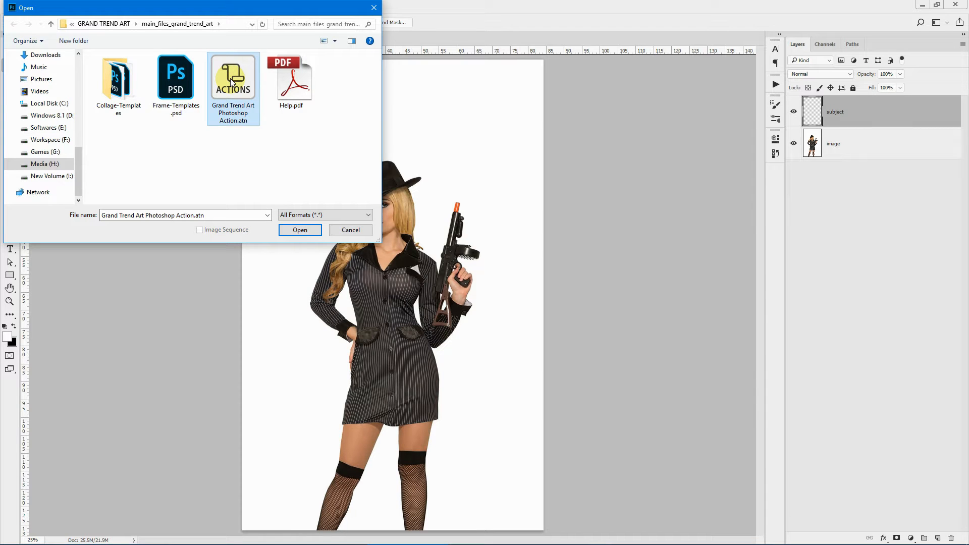
pyautogui.click(302, 230)
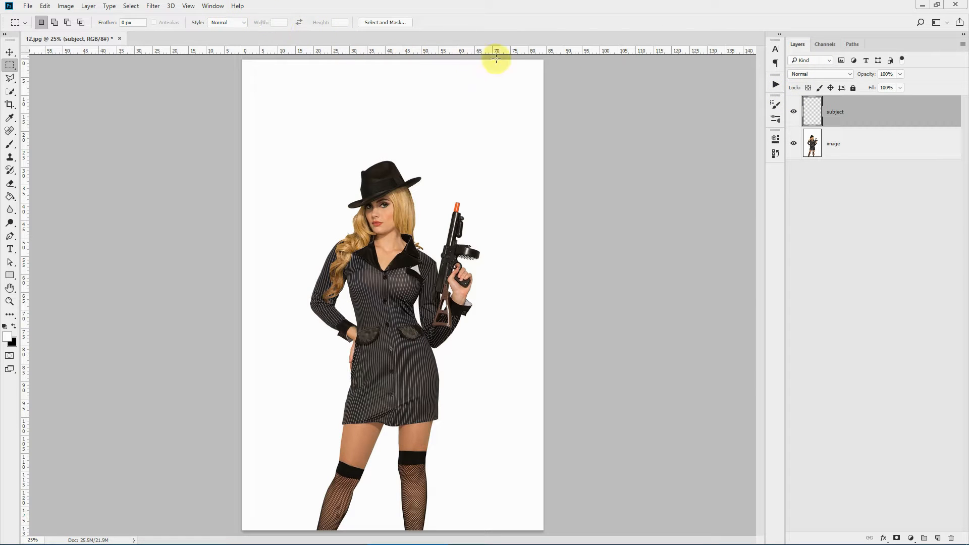
# Step: Show the loaded actions and look over 1. Image Effect and 2. Background Effect in the Grand Trend Art set
pyautogui.click(211, 6)
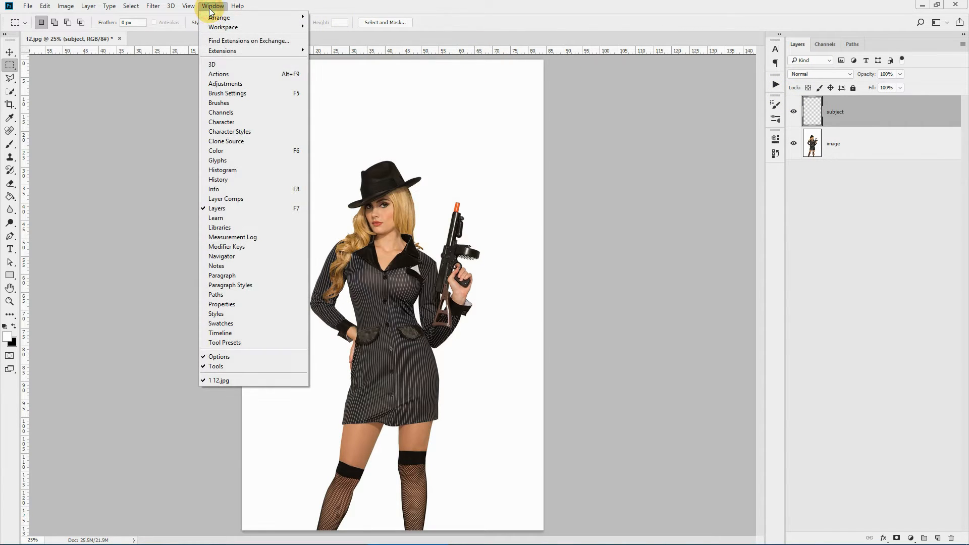
pyautogui.click(217, 72)
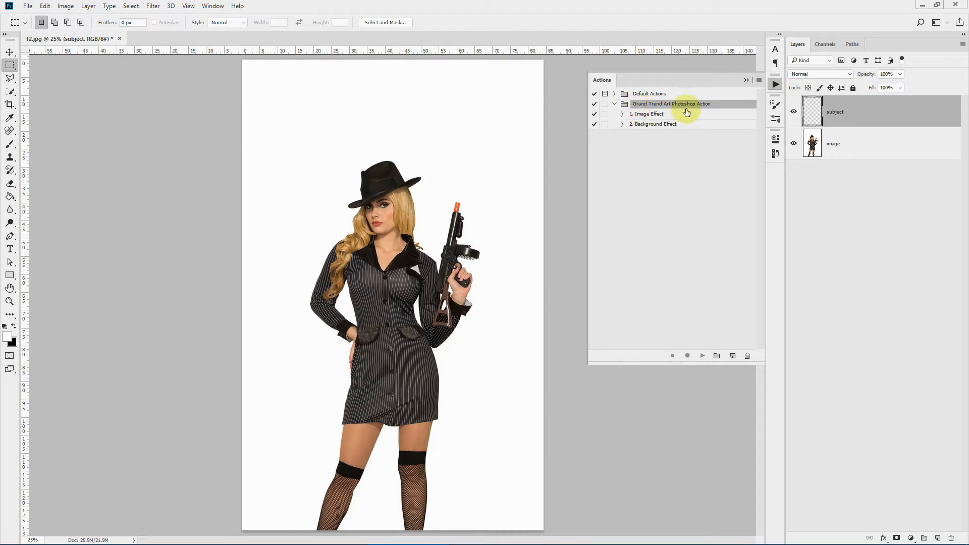
pyautogui.click(643, 115)
pyautogui.click(643, 124)
pyautogui.click(645, 116)
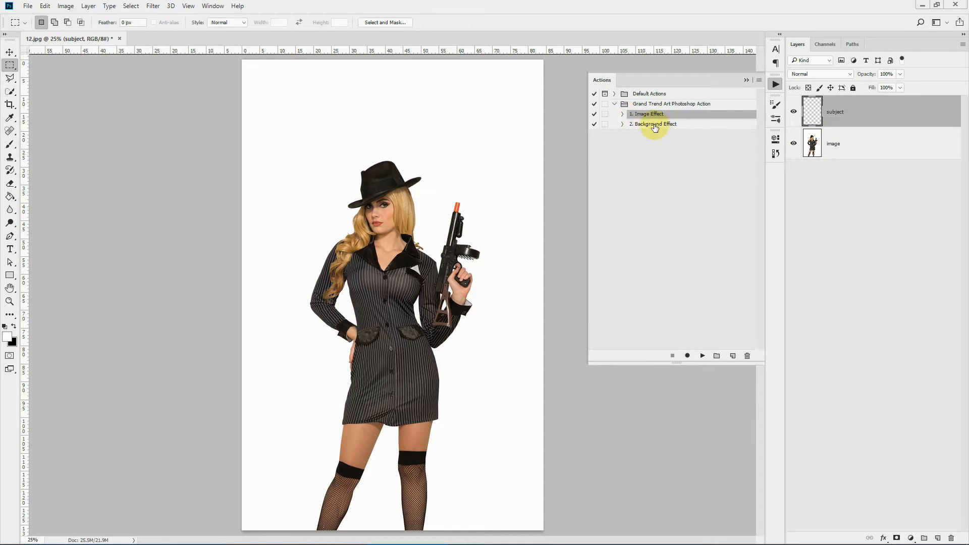
pyautogui.click(655, 125)
pyautogui.click(644, 114)
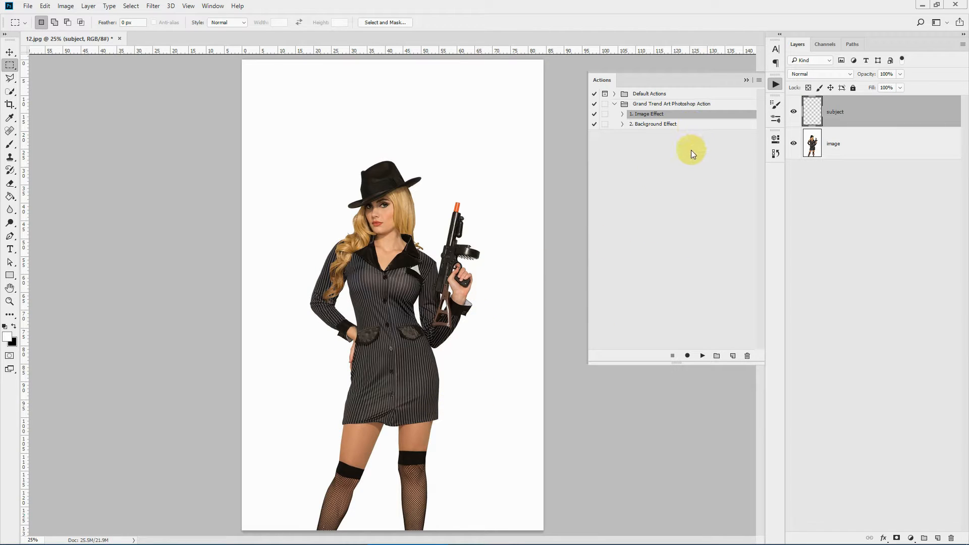
pyautogui.click(651, 126)
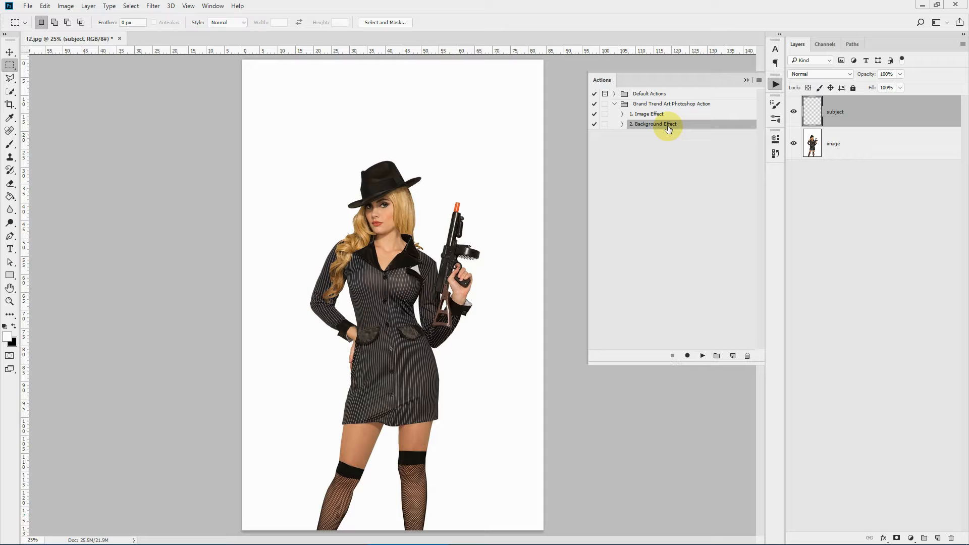
# Step: On the image layer, use Quick Selection to select the woman's hat, head, upper body and gun, and collapse the actions list
pyautogui.click(867, 143)
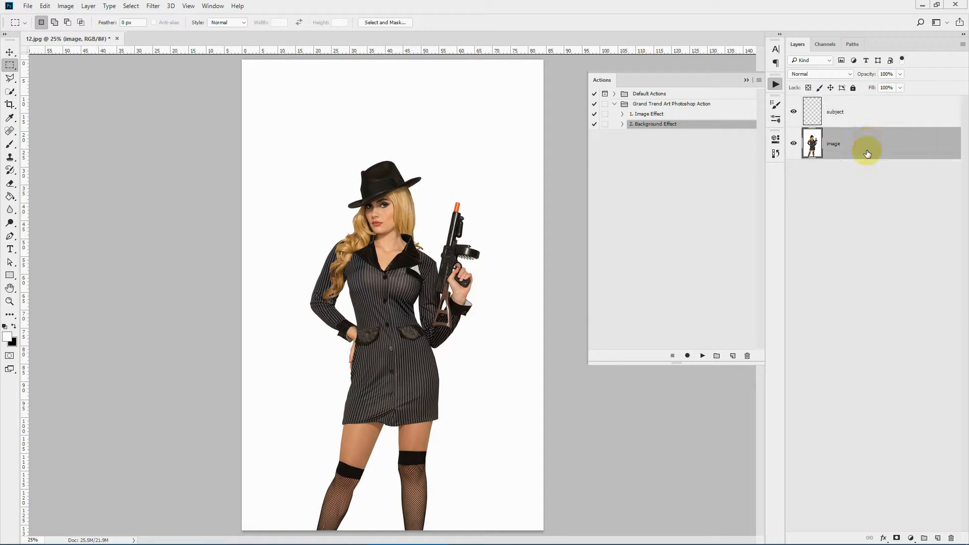
pyautogui.click(10, 91)
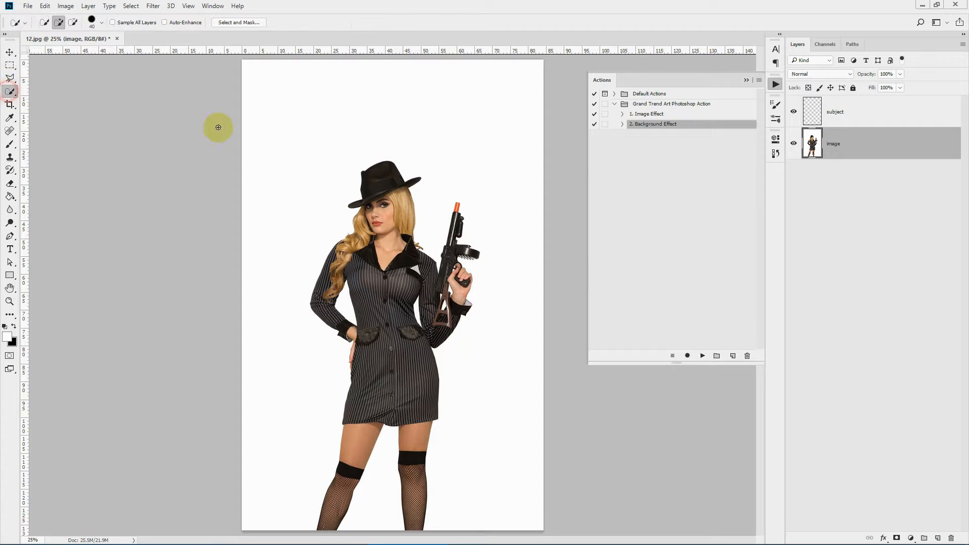
pyautogui.moveTo(401, 241)
pyautogui.mouseDown()
pyautogui.moveTo(386, 283)
pyautogui.moveTo(377, 208)
pyautogui.moveTo(363, 186)
pyautogui.moveTo(398, 171)
pyautogui.moveTo(411, 217)
pyautogui.moveTo(407, 261)
pyautogui.moveTo(418, 248)
pyautogui.mouseUp()
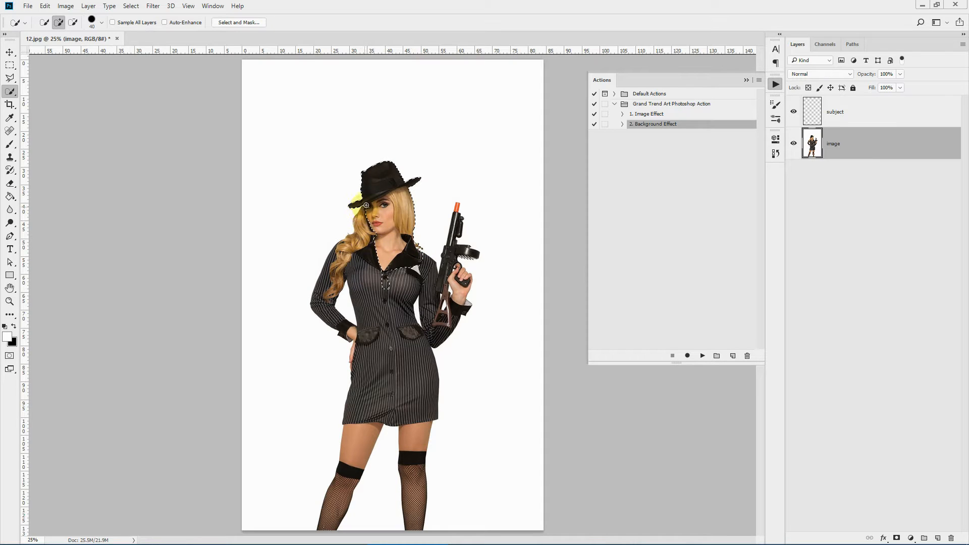
pyautogui.moveTo(352, 243)
pyautogui.mouseDown()
pyautogui.moveTo(325, 261)
pyautogui.moveTo(321, 303)
pyautogui.moveTo(317, 290)
pyautogui.moveTo(377, 301)
pyautogui.moveTo(367, 261)
pyautogui.moveTo(346, 338)
pyautogui.moveTo(355, 336)
pyautogui.moveTo(363, 364)
pyautogui.moveTo(386, 336)
pyautogui.moveTo(398, 256)
pyautogui.moveTo(430, 278)
pyautogui.moveTo(434, 317)
pyautogui.moveTo(461, 300)
pyautogui.moveTo(472, 253)
pyautogui.moveTo(454, 205)
pyautogui.mouseUp()
pyautogui.click(747, 79)
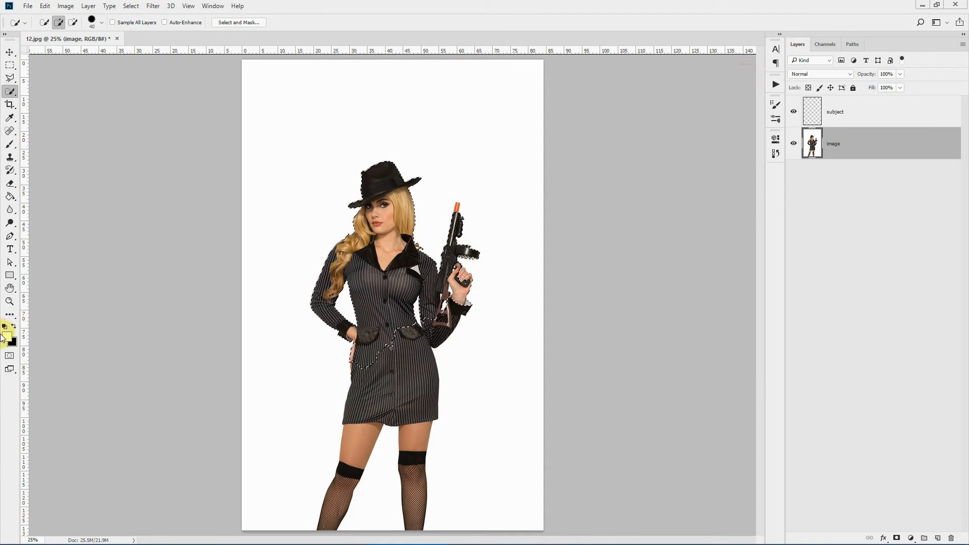
# Step: Reduce the Quick Selection brush to size 25 and add the gun's orange muzzle tip to the selection
pyautogui.click(9, 301)
pyautogui.click(517, 253)
pyautogui.click(457, 209)
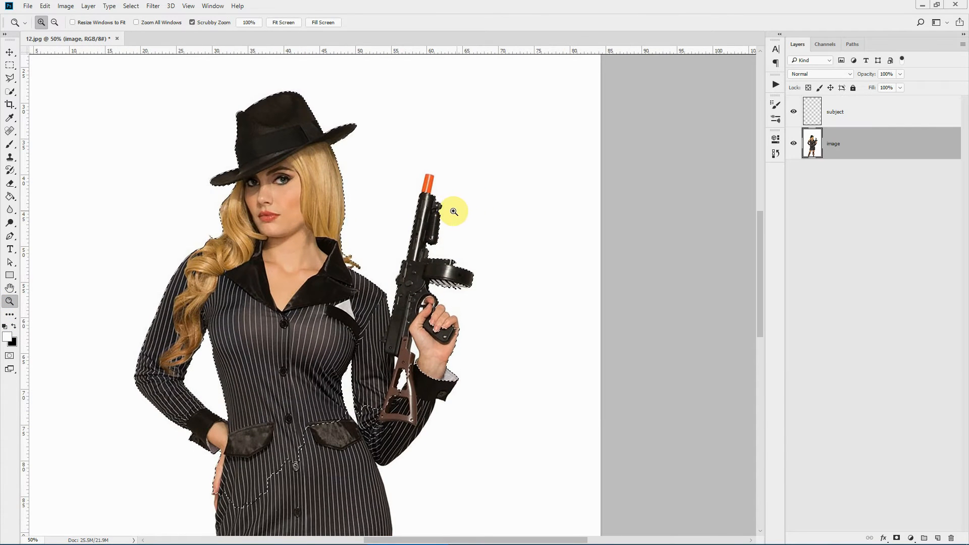
pyautogui.click(10, 92)
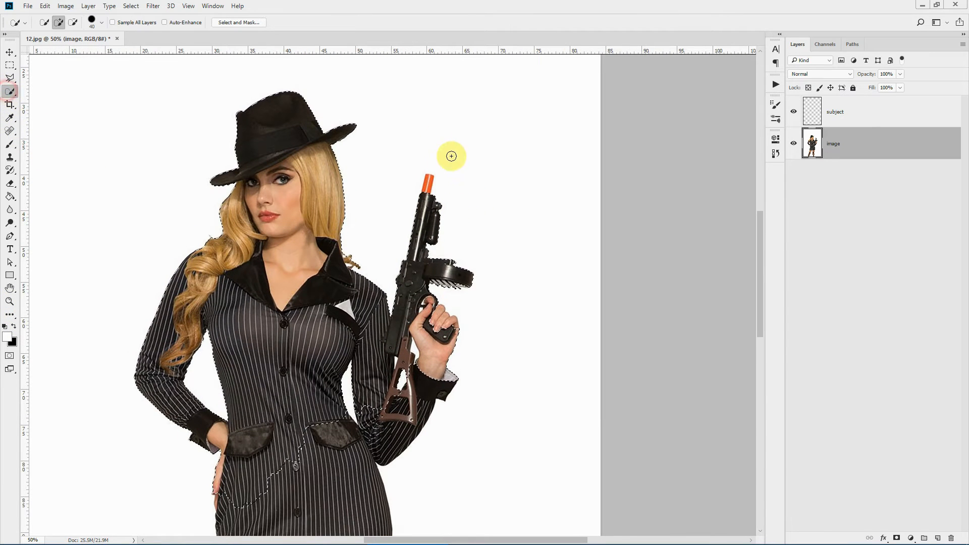
pyautogui.press('[')
pyautogui.press('[')
pyautogui.press('[')
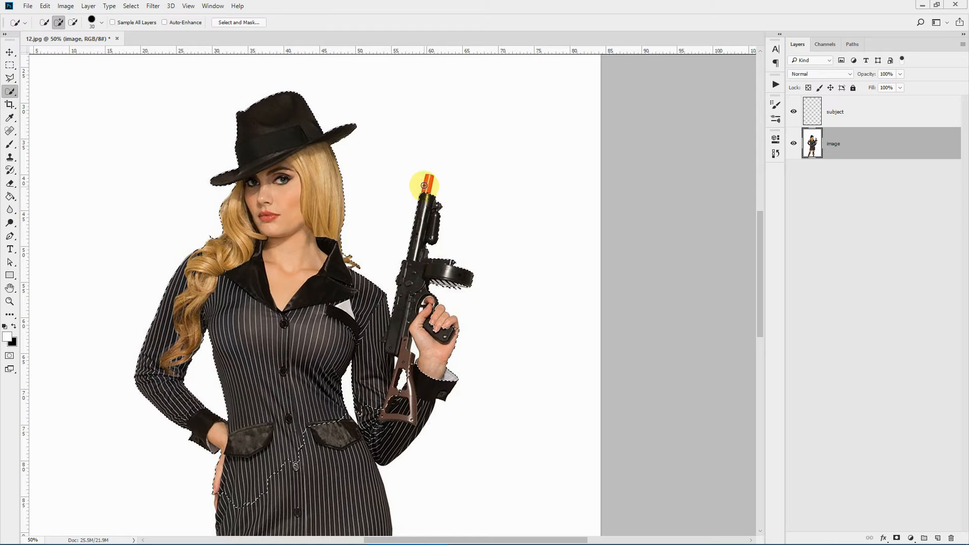
pyautogui.moveTo(426, 187)
pyautogui.mouseDown()
pyautogui.moveTo(430, 273)
pyautogui.moveTo(440, 299)
pyautogui.mouseUp()
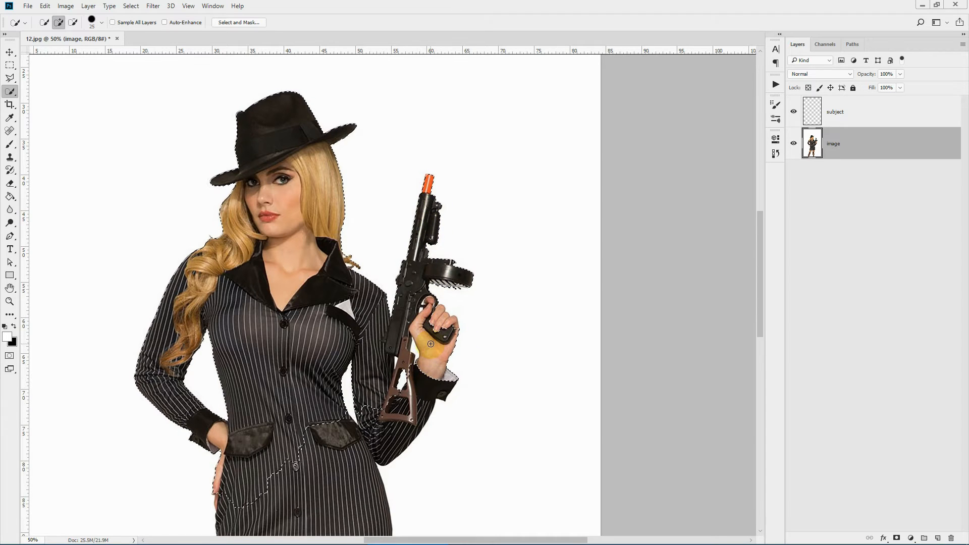
# Step: Extend the Quick Selection over the remaining sleeve, the dress and both legs down to the image's lower edge
pyautogui.click(437, 401)
pyautogui.scroll(-5, 331, 269)
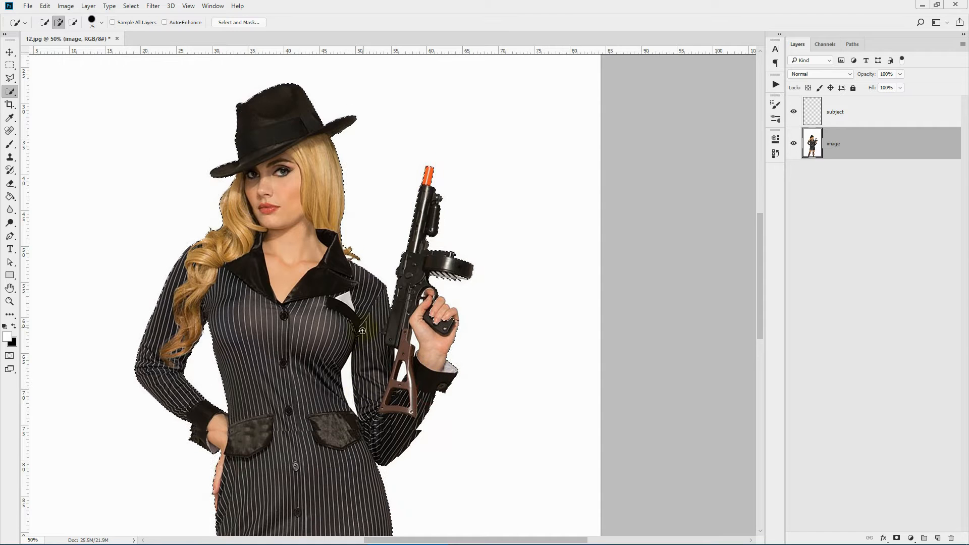
pyautogui.scroll(-9, 331, 270)
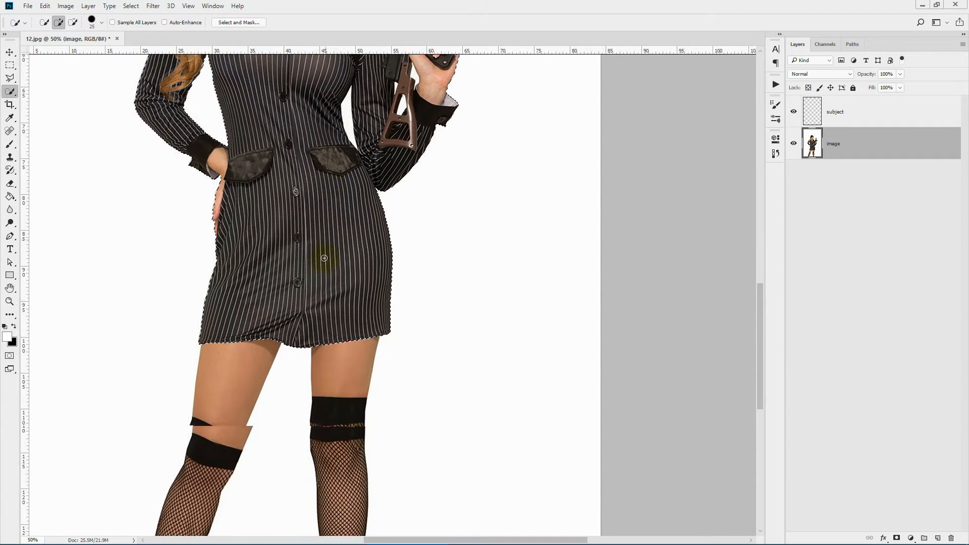
pyautogui.click(220, 329)
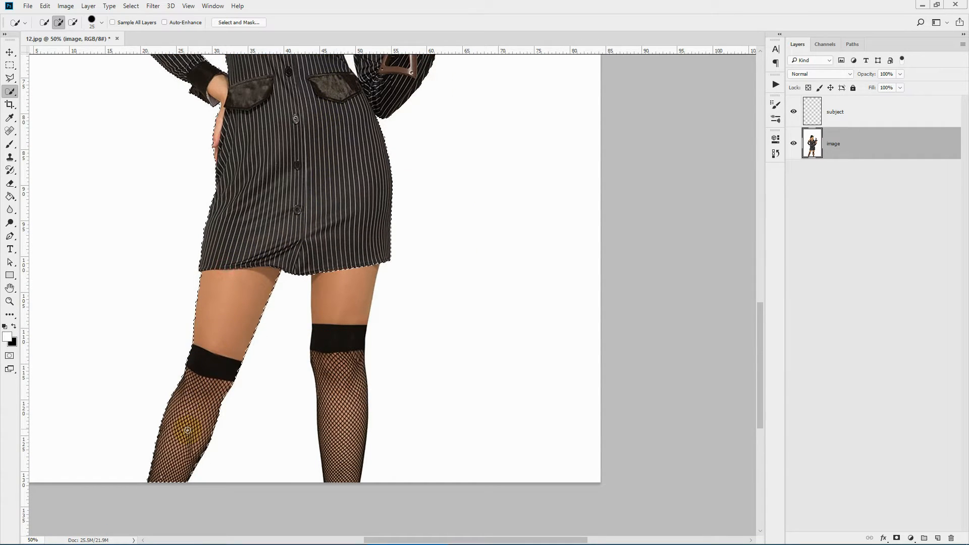
pyautogui.moveTo(347, 258); pyautogui.dragTo(348, 356)
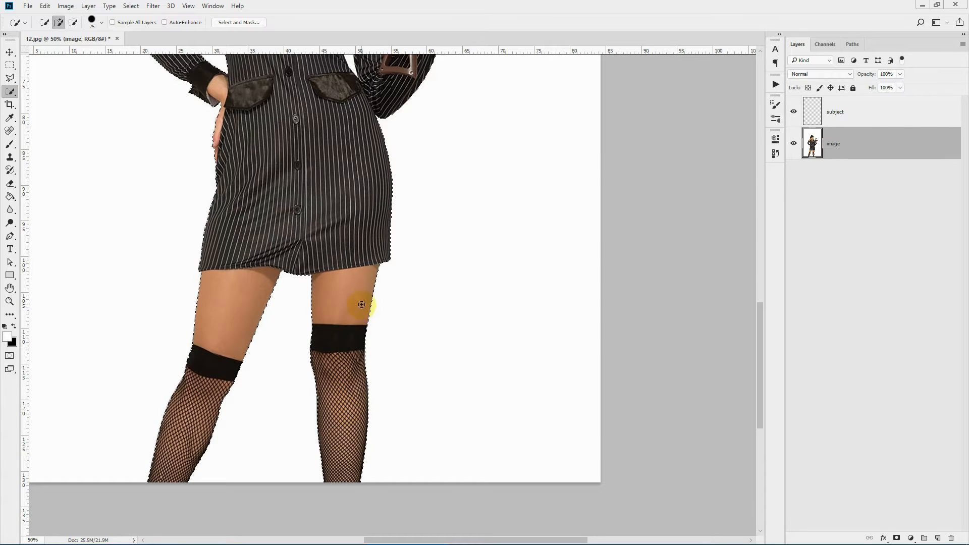
pyautogui.scroll(5, 363, 303)
pyautogui.scroll(2, 369, 279)
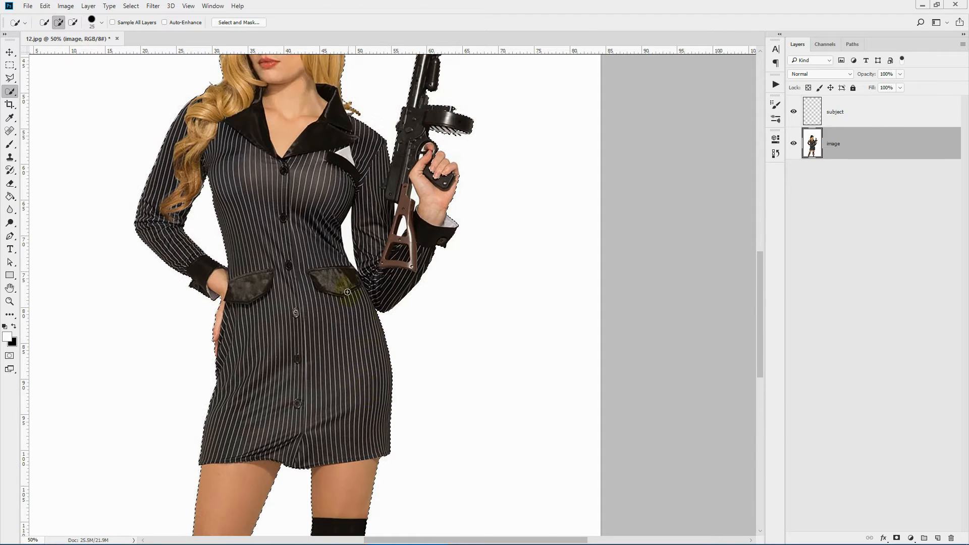
# Step: Subtract the background gap between the waist and the gun arm and the opening in the gun stock from the selection
pyautogui.press('alt')
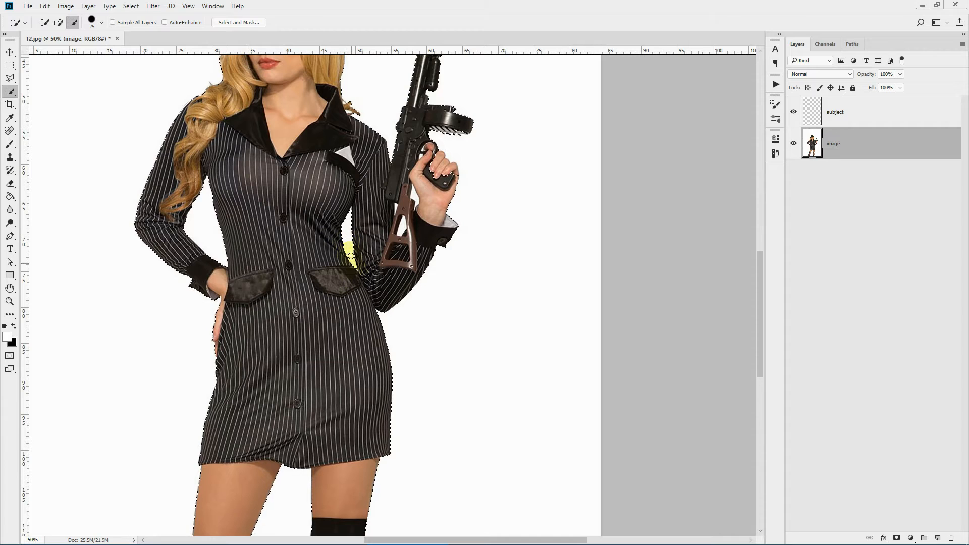
pyautogui.press('alt')
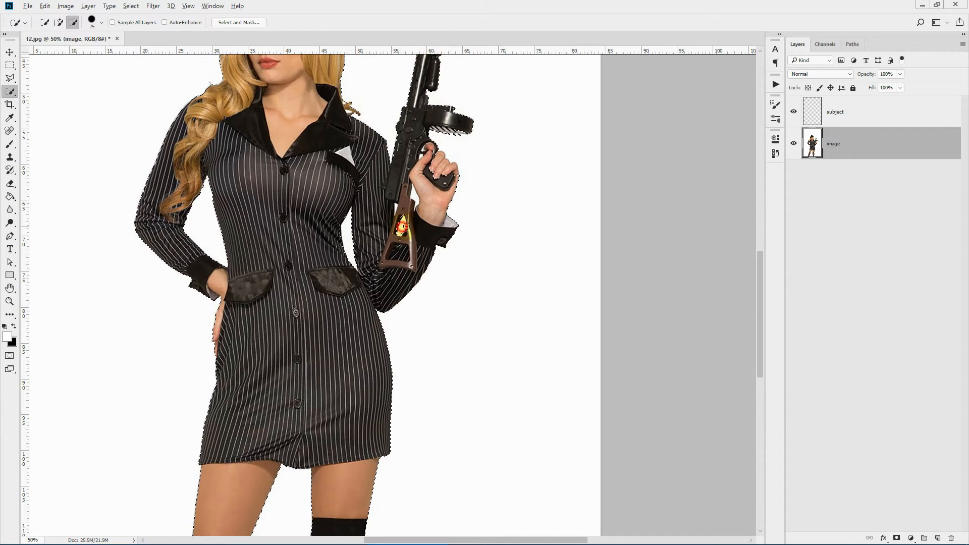
pyautogui.press('alt')
pyautogui.moveTo(433, 206); pyautogui.dragTo(396, 205)
pyautogui.press('alt')
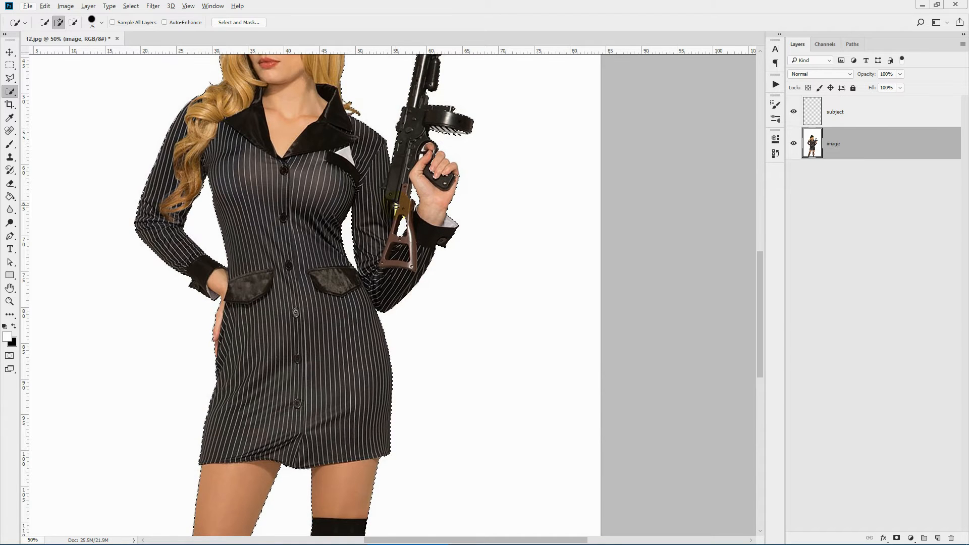
# Step: Reduce the Quick Selection brush to size 15 and refine the selection around the small gaps in the gun stock
pyautogui.click(10, 63)
pyautogui.click(10, 91)
pyautogui.press('[')
pyautogui.press('[')
pyautogui.press('alt')
pyautogui.scroll(-3, 338, 305)
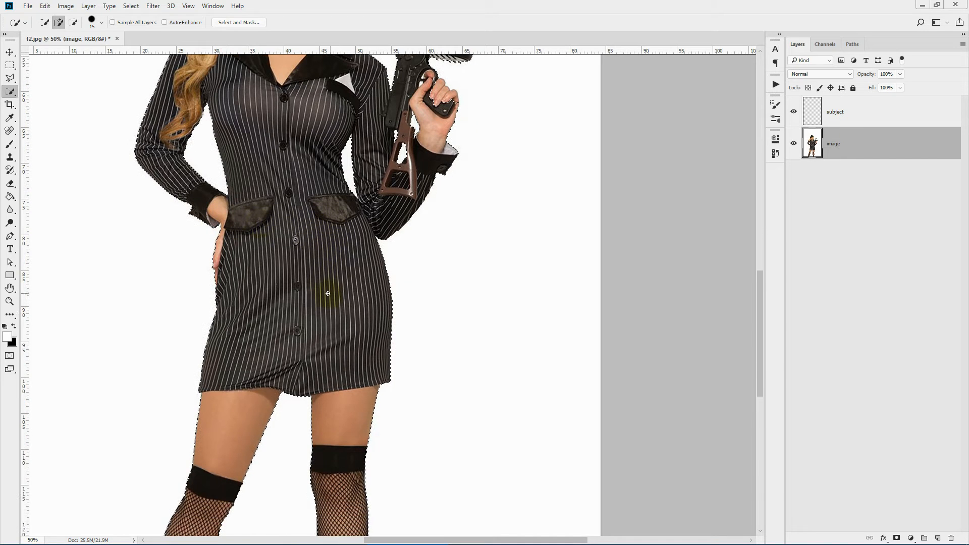
pyautogui.scroll(5, 341, 301)
pyautogui.scroll(3, 343, 299)
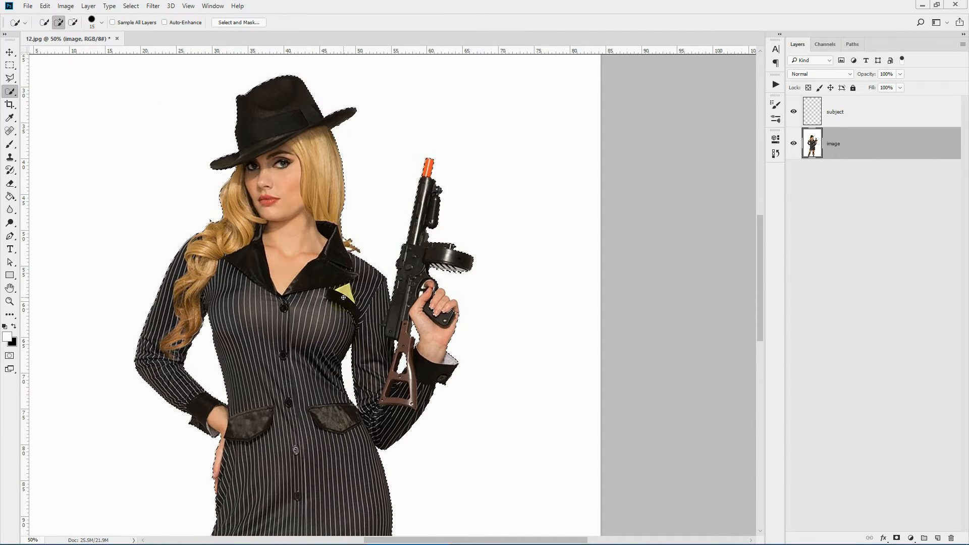
# Step: On the subject layer, set the foreground colour to a light red and start painting the selected hat with the Brush
pyautogui.click(853, 109)
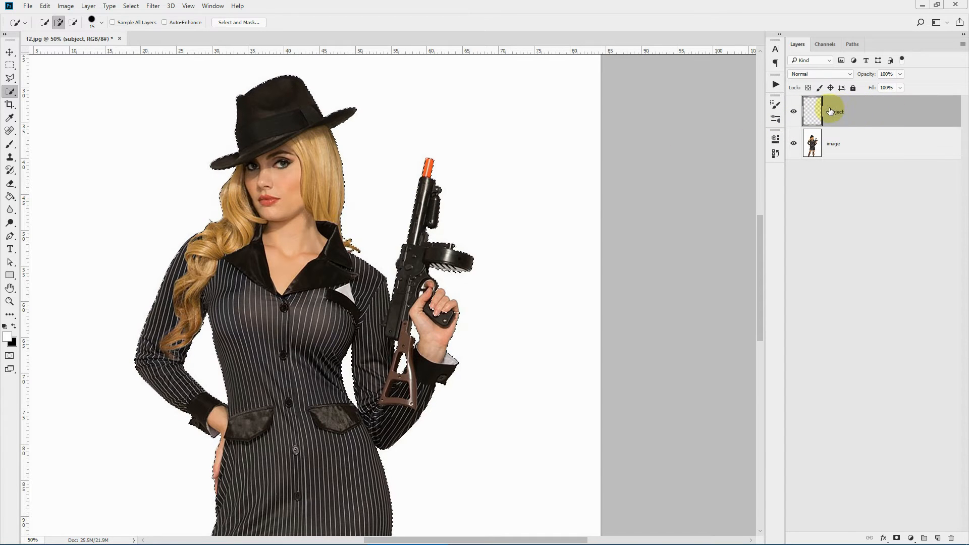
pyautogui.click(7, 337)
pyautogui.moveTo(687, 184); pyautogui.dragTo(714, 122)
pyautogui.click(851, 103)
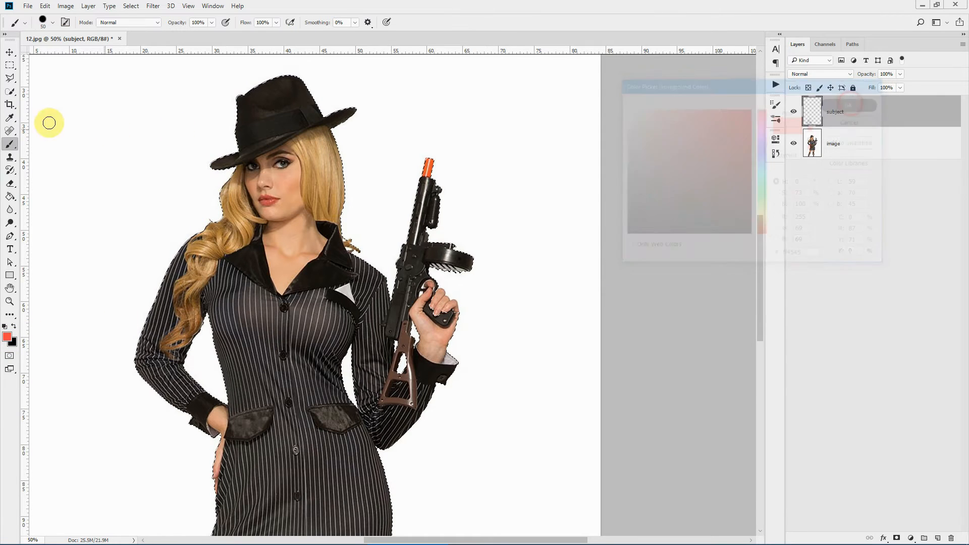
pyautogui.moveTo(308, 88); pyautogui.dragTo(242, 103)
pyautogui.moveTo(238, 133); pyautogui.dragTo(302, 139)
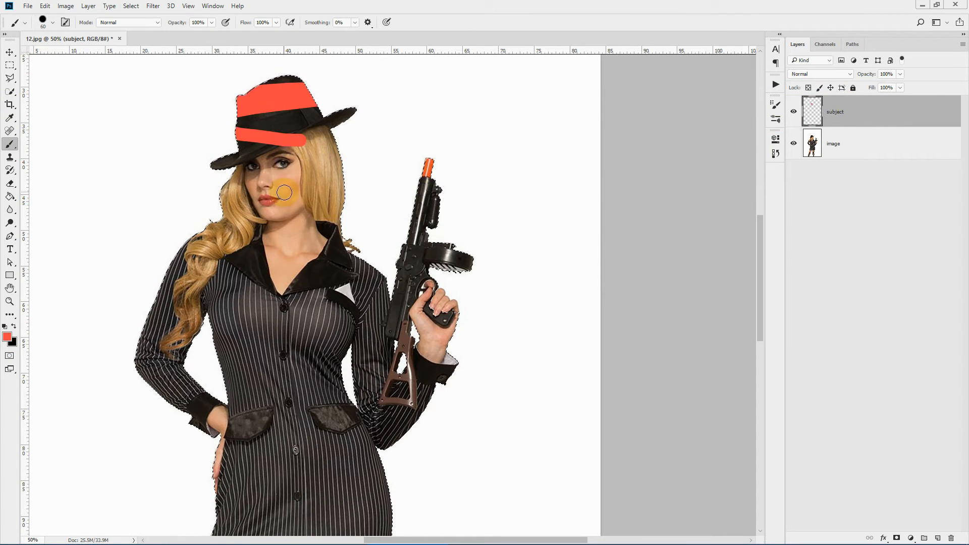
# Step: Enlarge the brush to size 250 and fill the rest of the selected woman with red, down to both legs
pyautogui.press(']')
pyautogui.press(']')
pyautogui.press(']')
pyautogui.press(']')
pyautogui.press(']')
pyautogui.press(']')
pyautogui.press(']')
pyautogui.press(']')
pyautogui.press(']')
pyautogui.moveTo(372, 97)
pyautogui.mouseDown()
pyautogui.moveTo(343, 157)
pyautogui.moveTo(15, 238)
pyautogui.moveTo(183, 316)
pyautogui.moveTo(642, 454)
pyautogui.moveTo(391, 232)
pyautogui.moveTo(226, 293)
pyautogui.moveTo(411, 476)
pyautogui.moveTo(93, 339)
pyautogui.moveTo(260, 405)
pyautogui.mouseUp()
pyautogui.scroll(-2, 392, 231)
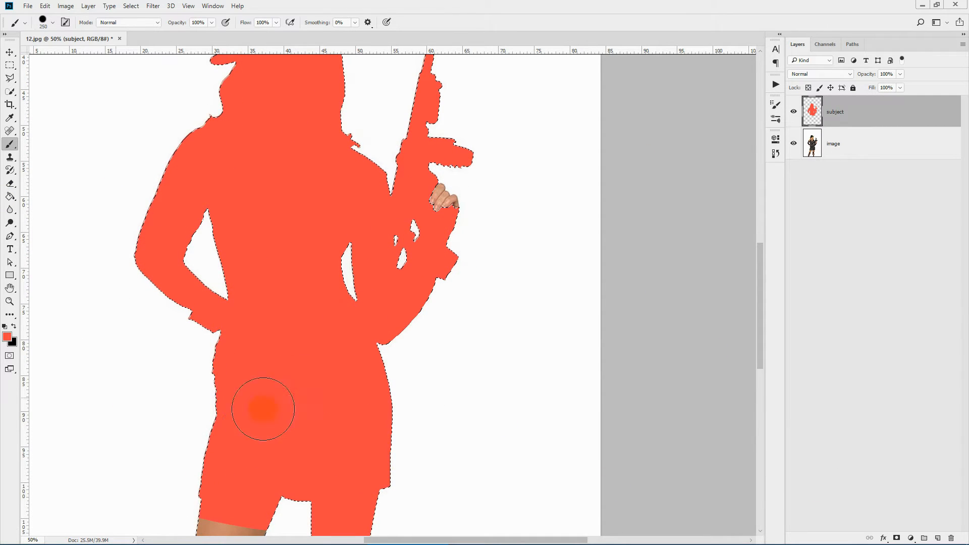
pyautogui.scroll(-1, 264, 211)
pyautogui.scroll(-3, 264, 211)
pyautogui.moveTo(270, 232)
pyautogui.mouseDown()
pyautogui.moveTo(281, 250)
pyautogui.moveTo(428, 339)
pyautogui.moveTo(339, 359)
pyautogui.moveTo(459, 398)
pyautogui.moveTo(269, 418)
pyautogui.mouseUp()
pyautogui.scroll(-2, 358, 355)
pyautogui.moveTo(359, 355)
pyautogui.mouseDown()
pyautogui.moveTo(304, 433)
pyautogui.moveTo(360, 431)
pyautogui.moveTo(216, 419)
pyautogui.moveTo(89, 380)
pyautogui.mouseUp()
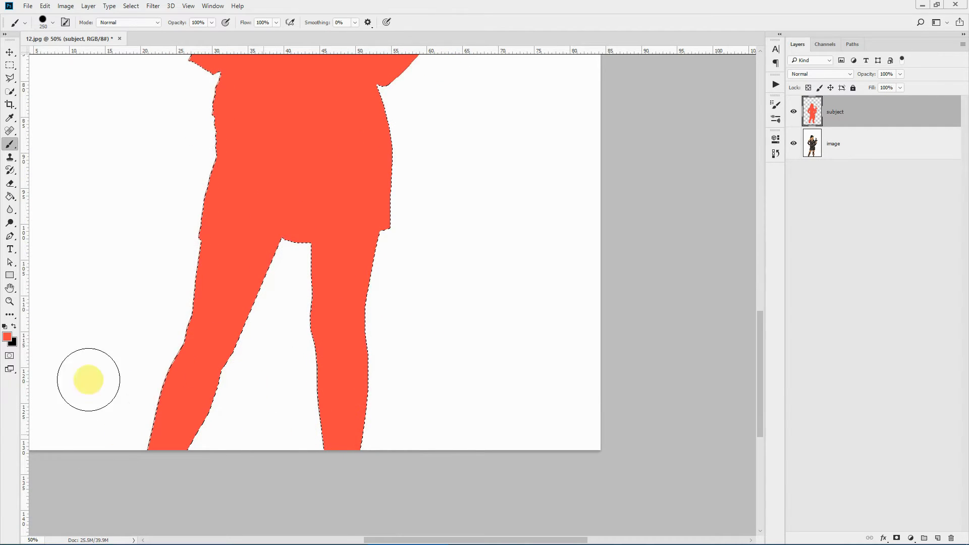
# Step: Add the missed fingers on the gun grip to the selection using the image layer, and paint them red on the subject layer
pyautogui.scroll(1, 474, 231)
pyautogui.scroll(4, 473, 231)
pyautogui.click(891, 146)
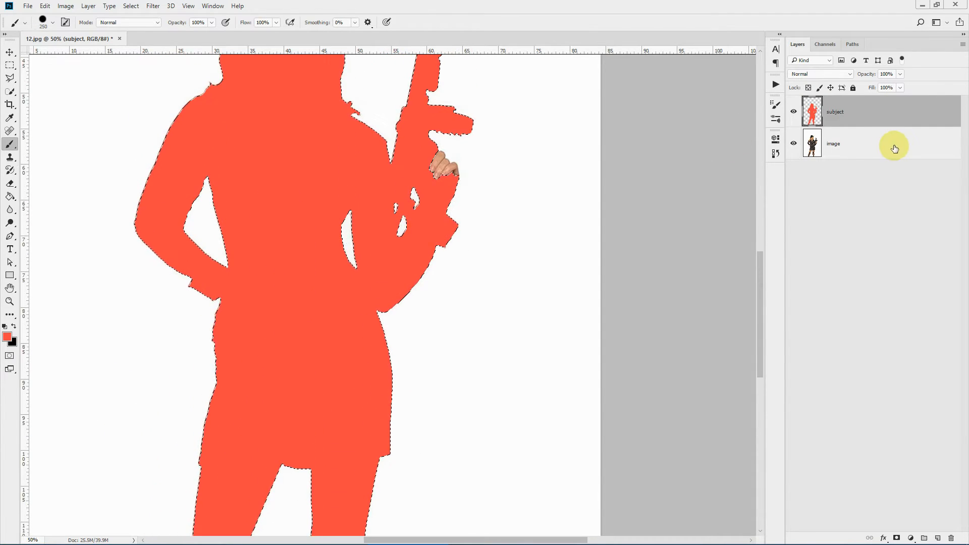
pyautogui.click(9, 91)
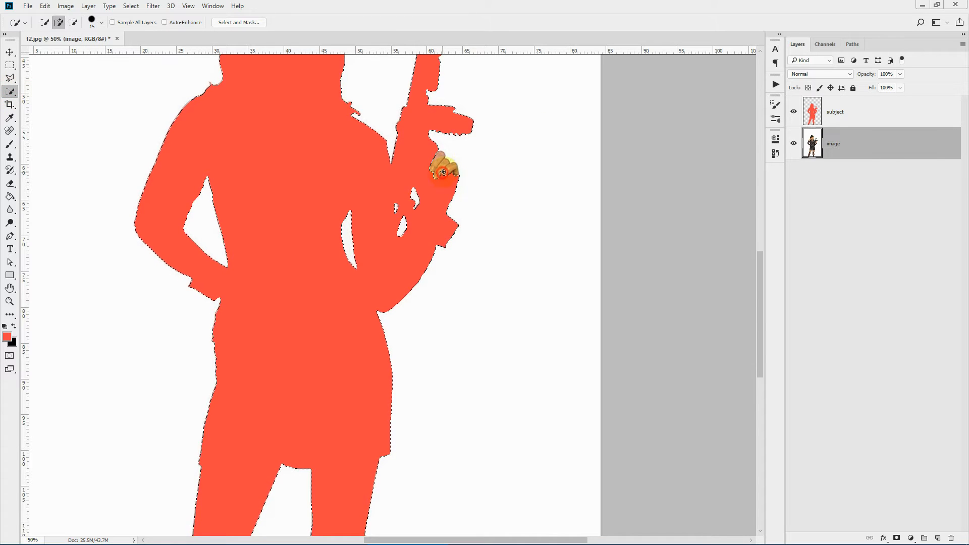
pyautogui.click(842, 109)
pyautogui.click(10, 143)
pyautogui.moveTo(469, 156)
pyautogui.mouseDown()
pyautogui.moveTo(402, 172)
pyautogui.moveTo(445, 151)
pyautogui.mouseUp()
# Step: Clear the selection and fit the whole image on screen
pyautogui.click(9, 65)
pyautogui.rightClick(299, 187)
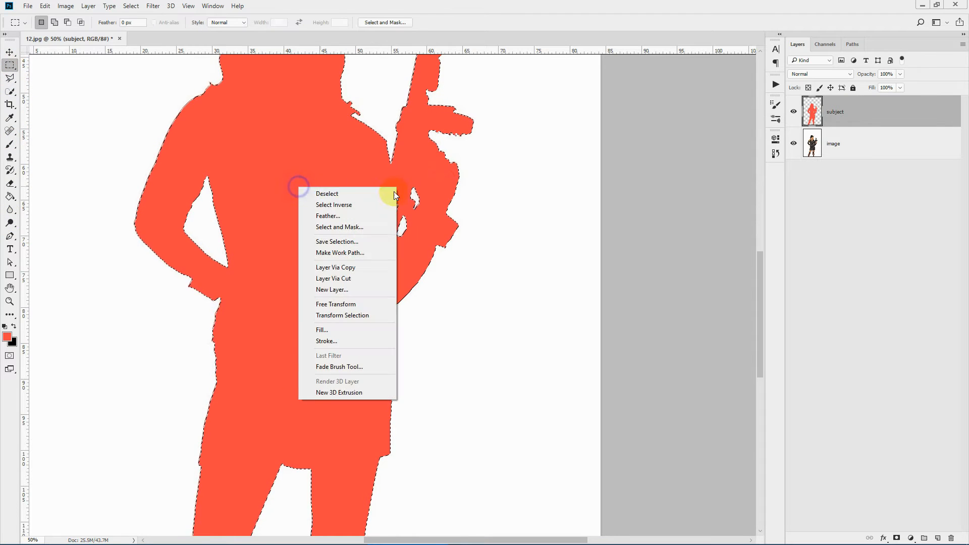
pyautogui.click(353, 194)
pyautogui.click(10, 288)
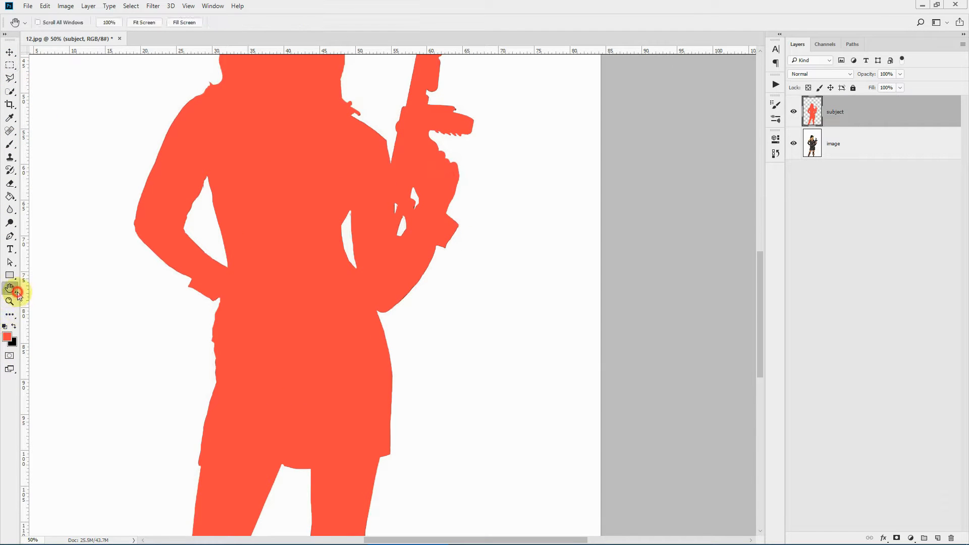
pyautogui.click(10, 301)
pyautogui.click(284, 22)
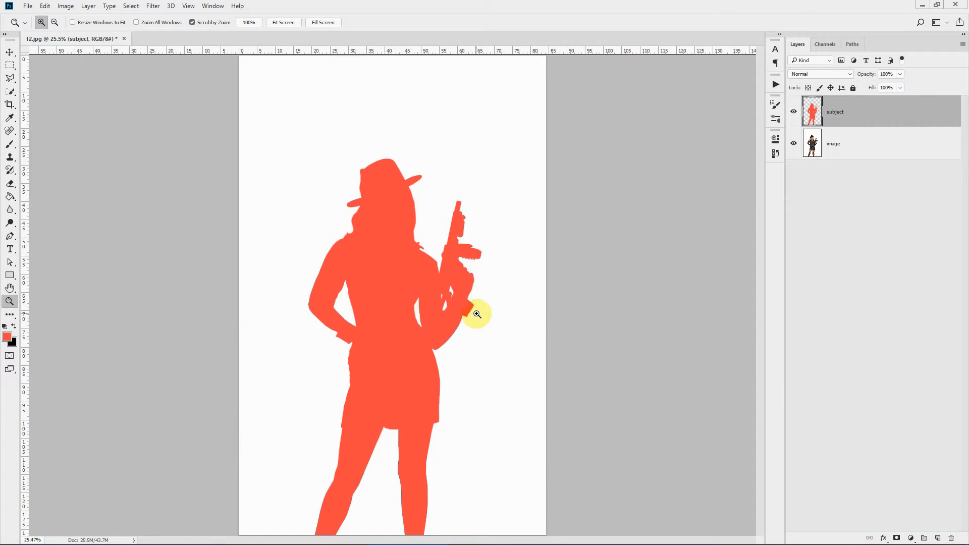
# Step: Play the 1. Image Effect action from the Grand Trend Art set and collapse the actions list
pyautogui.click(775, 84)
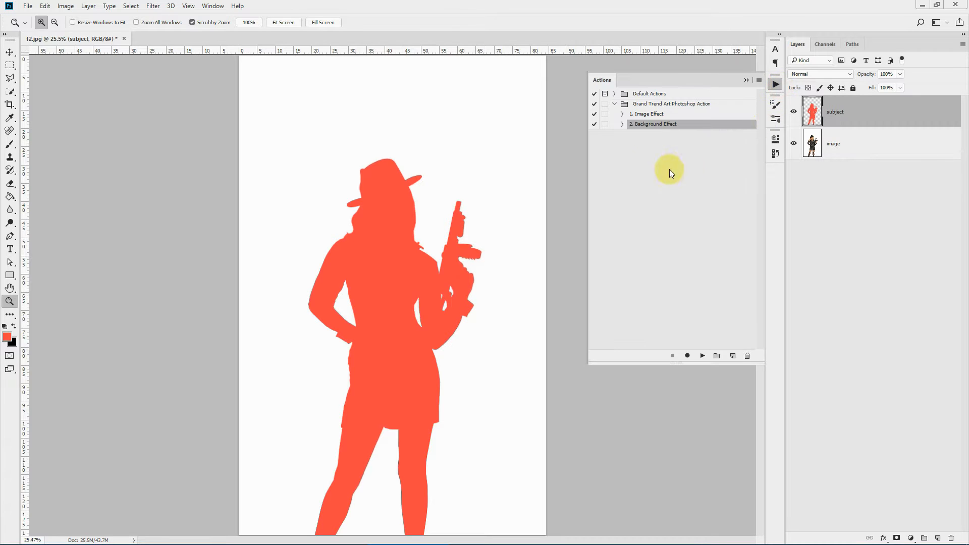
pyautogui.click(646, 114)
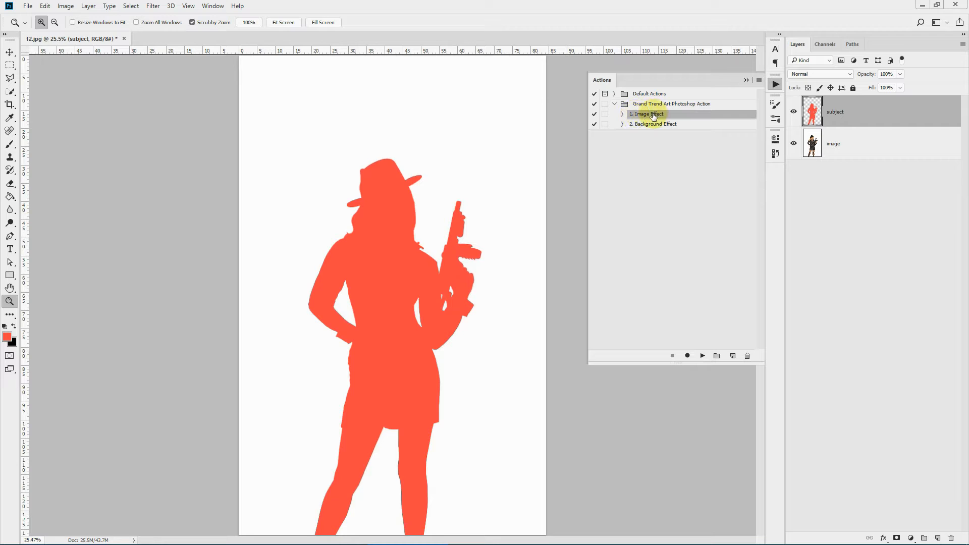
pyautogui.click(702, 356)
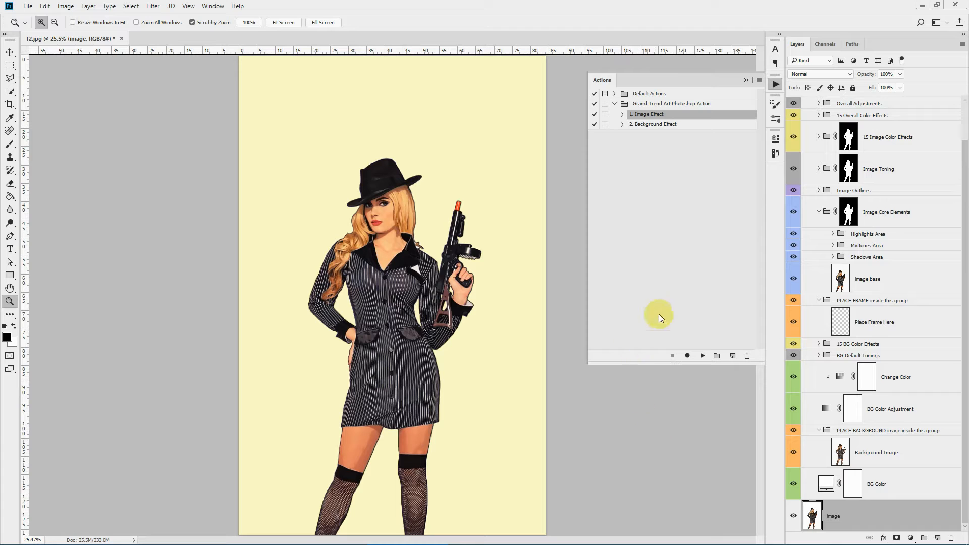
pyautogui.click(746, 81)
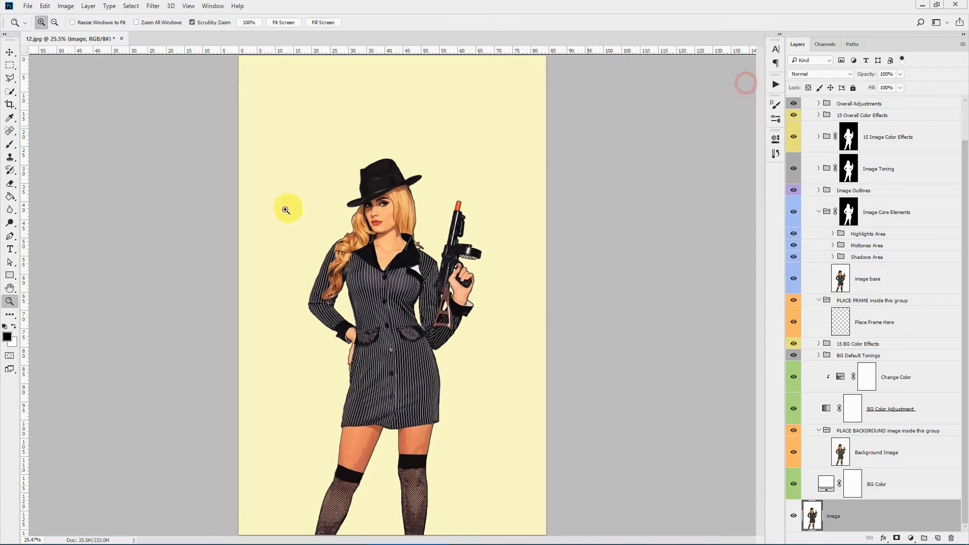
# Step: Examine the effect on the woman's face, hat, clothes and gun at 100% zoom, and return to the full image
pyautogui.click(9, 302)
pyautogui.click(376, 221)
pyautogui.click(376, 221)
pyautogui.click(376, 221)
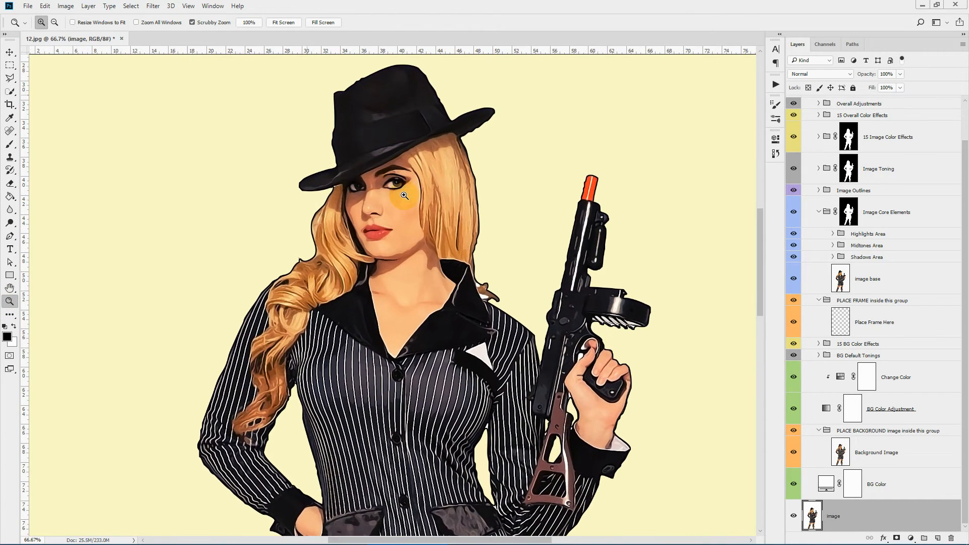
pyautogui.click(249, 22)
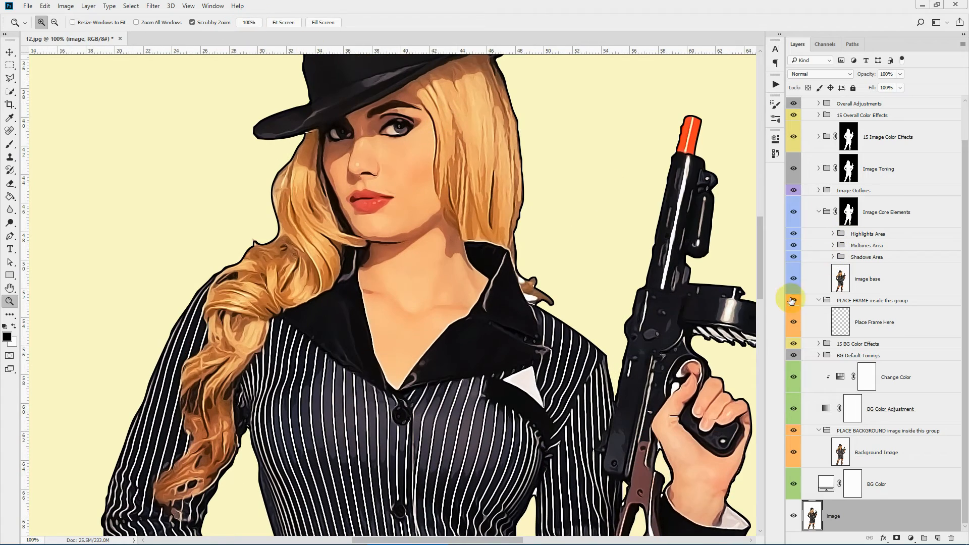
pyautogui.moveTo(759, 246); pyautogui.dragTo(788, 208)
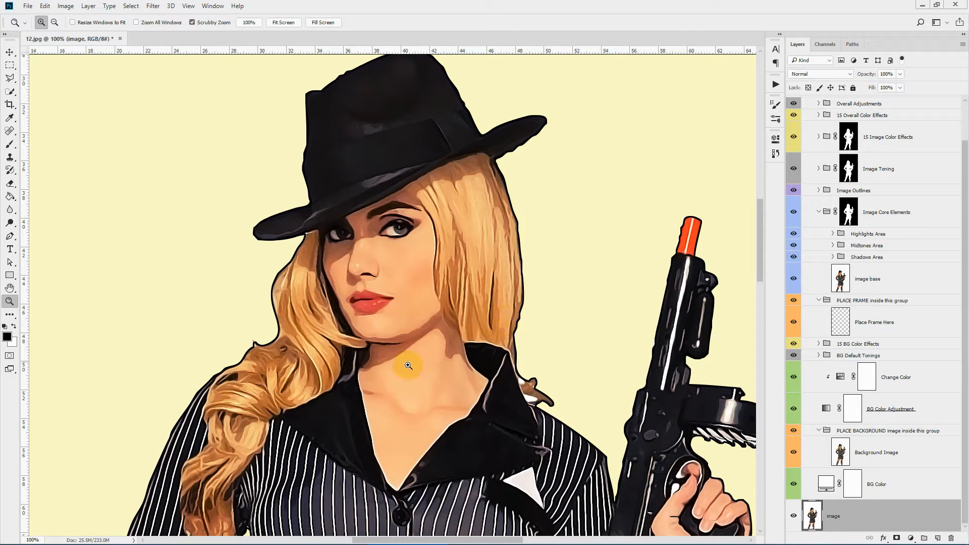
pyautogui.scroll(-5, 487, 349)
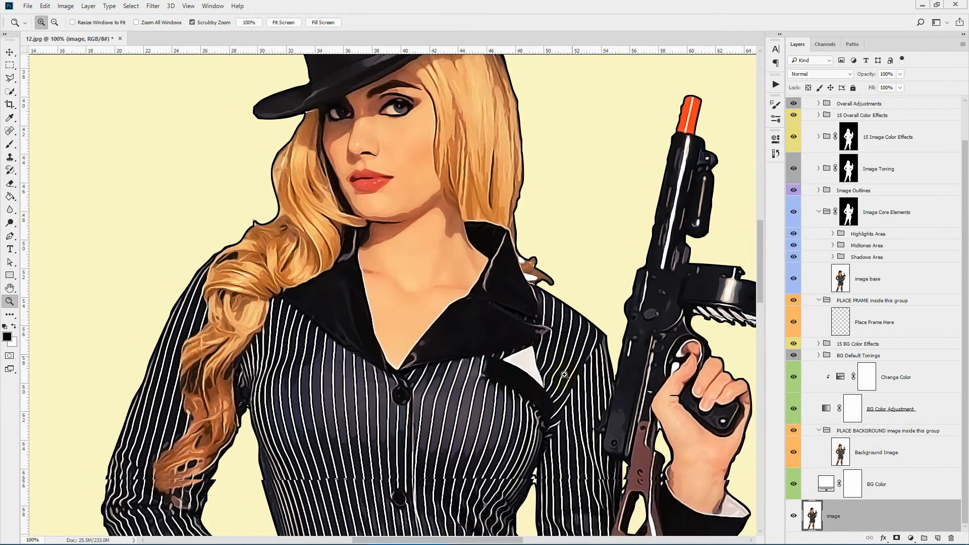
pyautogui.moveTo(431, 541); pyautogui.dragTo(452, 541)
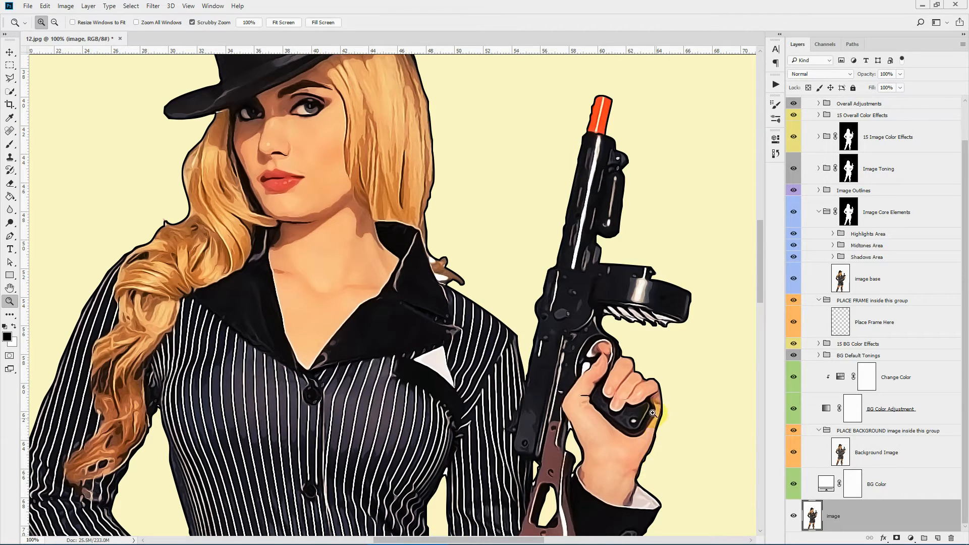
pyautogui.scroll(6, 333, 313)
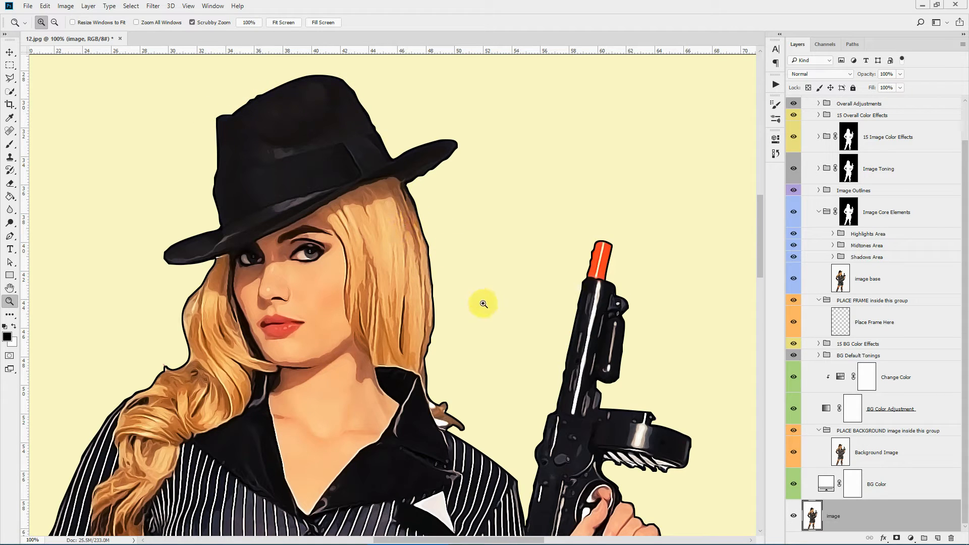
pyautogui.click(288, 22)
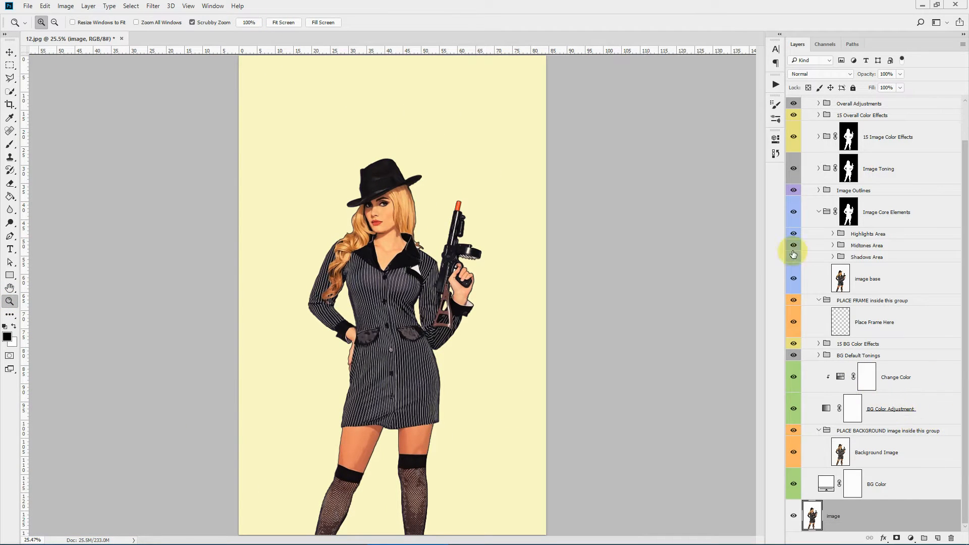
# Step: Choose the 2. Background Effect action, select the Background Image layer, and compare the picture with that layer hidden and shown
pyautogui.click(775, 84)
pyautogui.click(659, 124)
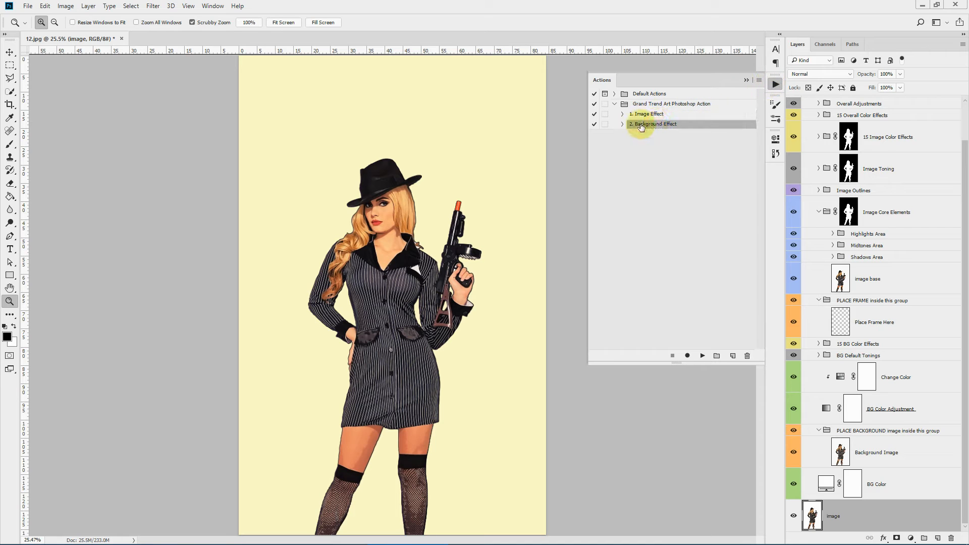
pyautogui.click(867, 456)
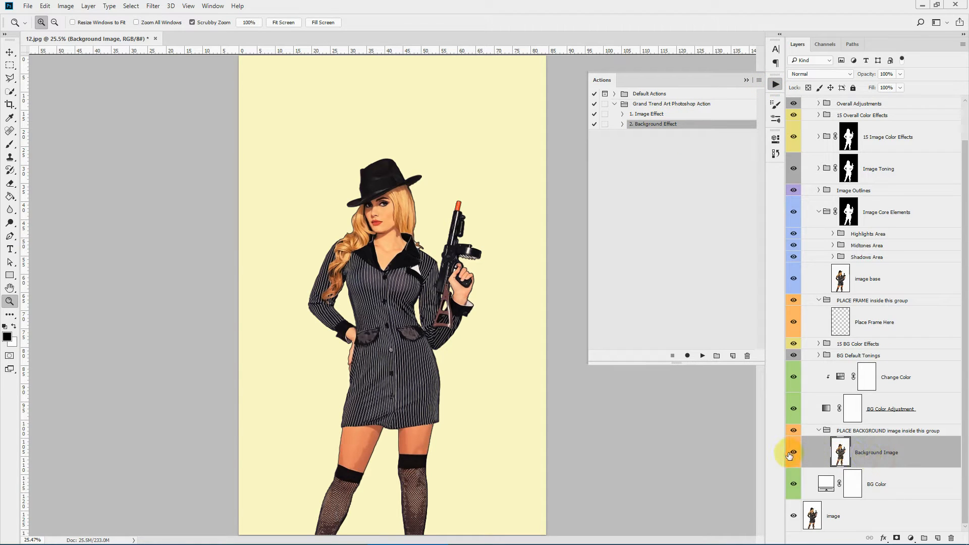
pyautogui.click(791, 453)
pyautogui.click(792, 453)
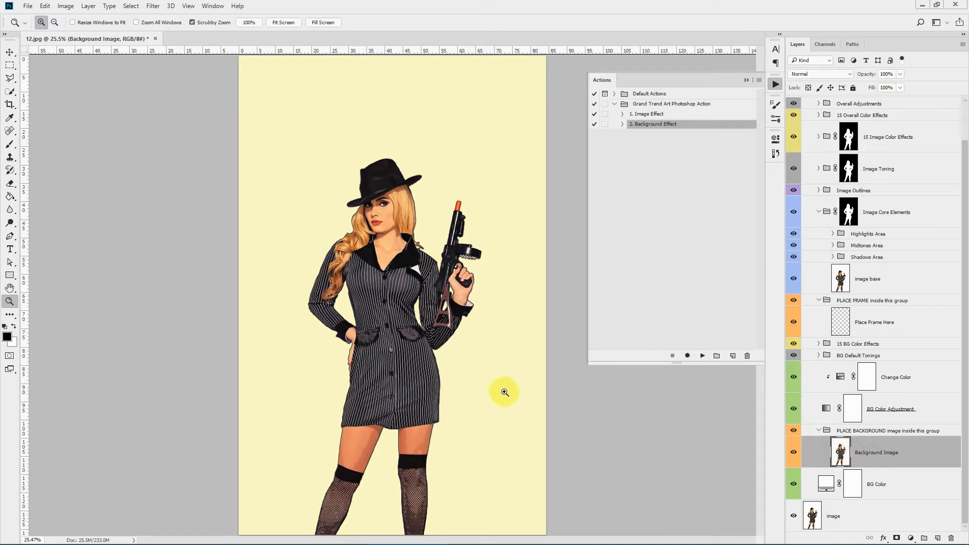
pyautogui.click(894, 450)
pyautogui.click(245, 536)
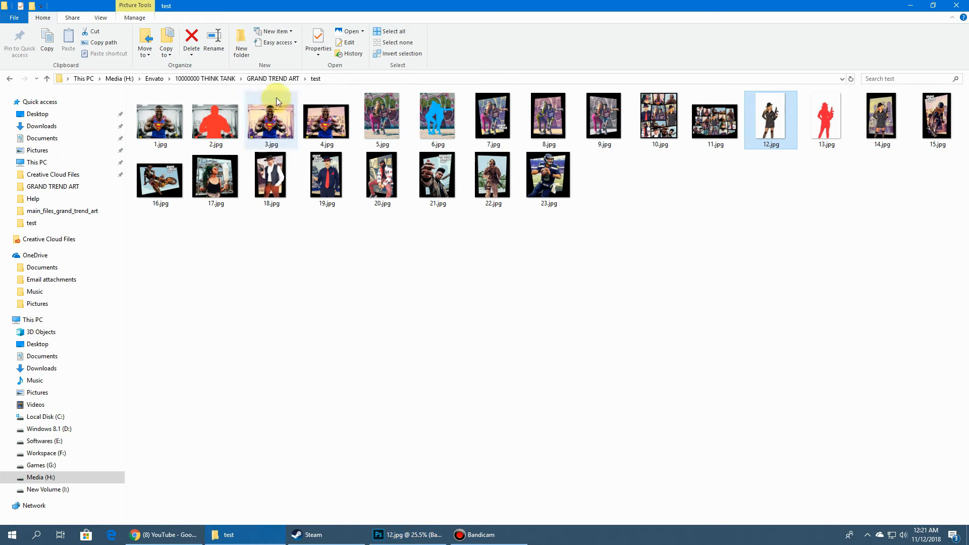
pyautogui.click(276, 80)
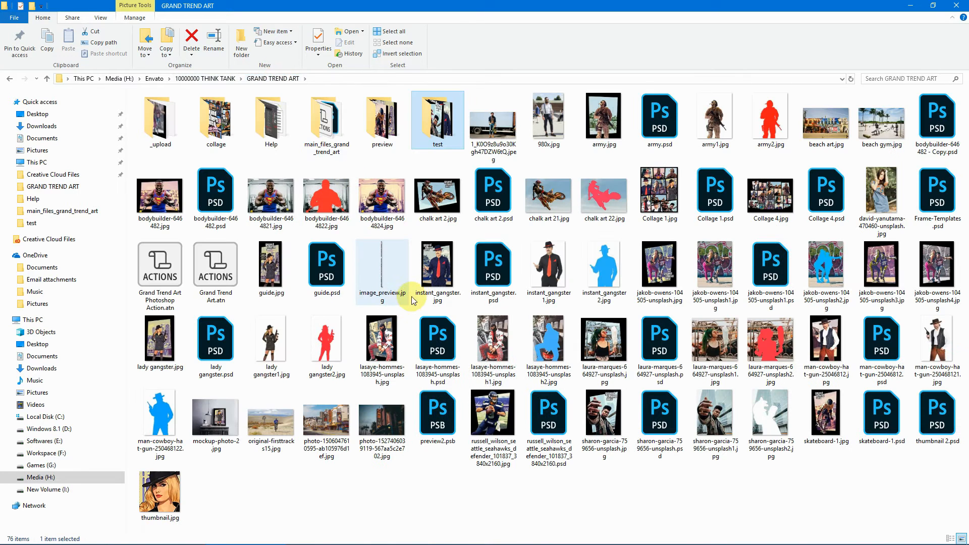
pyautogui.click(326, 428)
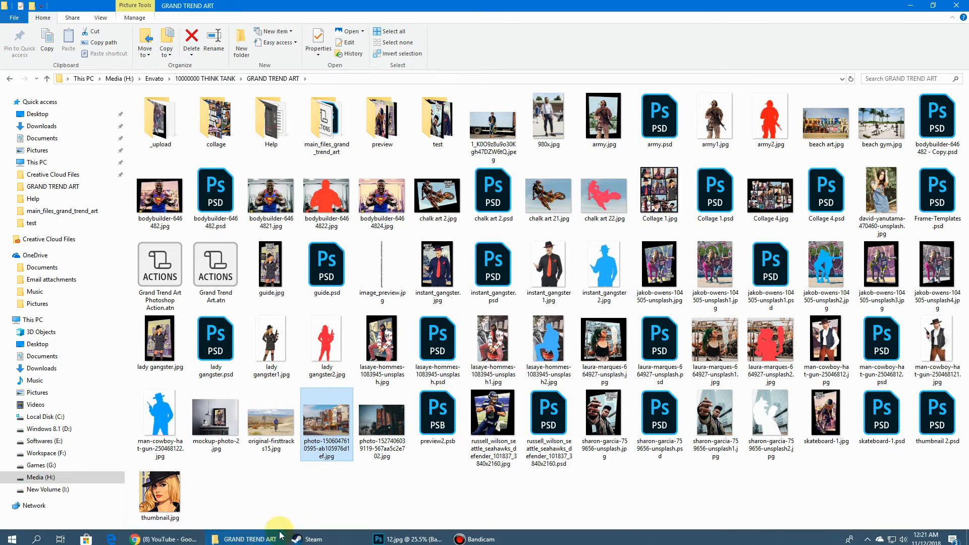
# Step: Place the street photo into 12.jpg directly above the Background Image layer, inside the PLACE BACKGROUND group
pyautogui.click(386, 535)
pyautogui.click(890, 448)
pyautogui.click(876, 428)
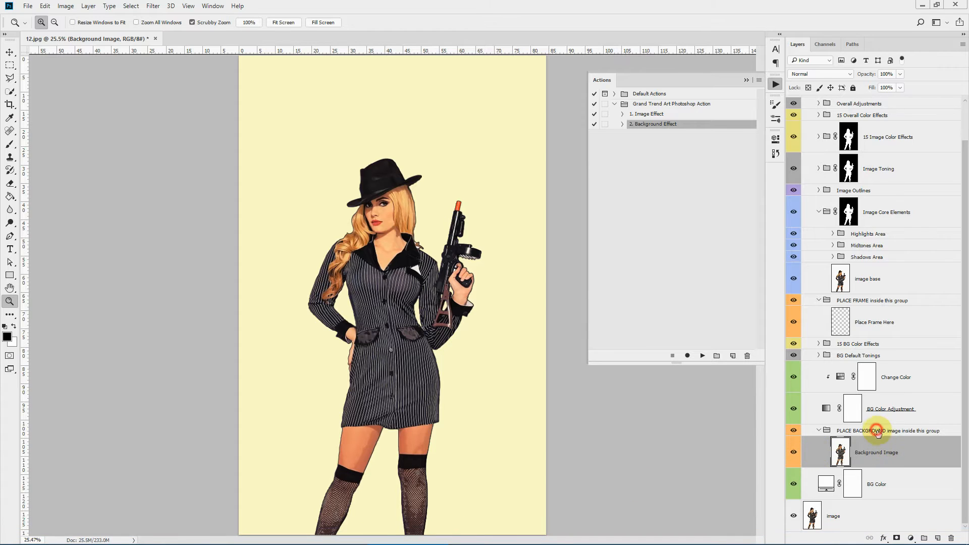
pyautogui.click(884, 450)
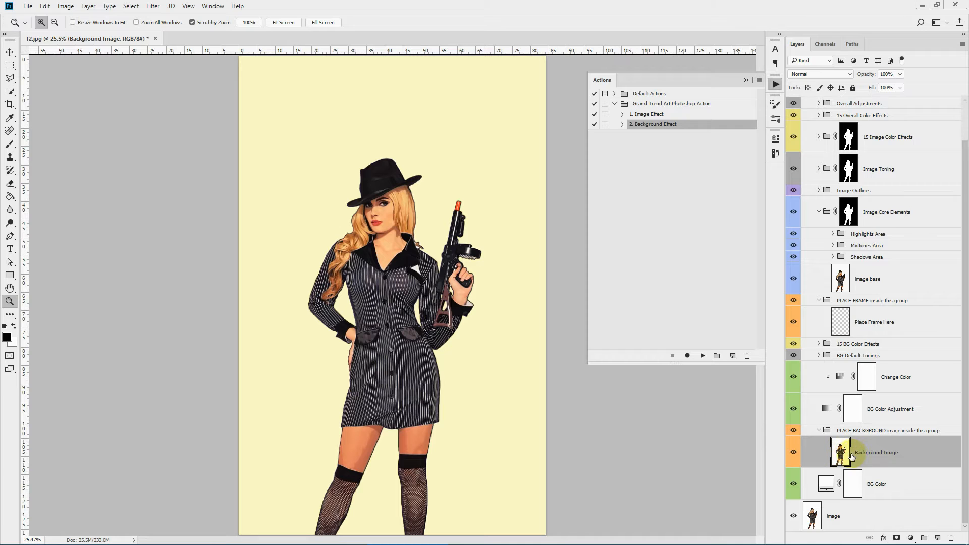
pyautogui.click(262, 534)
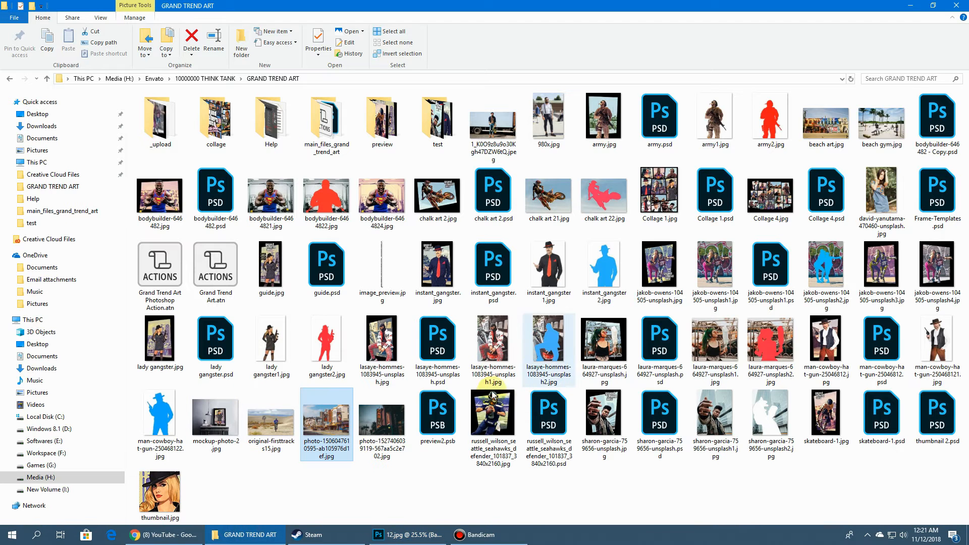
pyautogui.moveTo(305, 531)
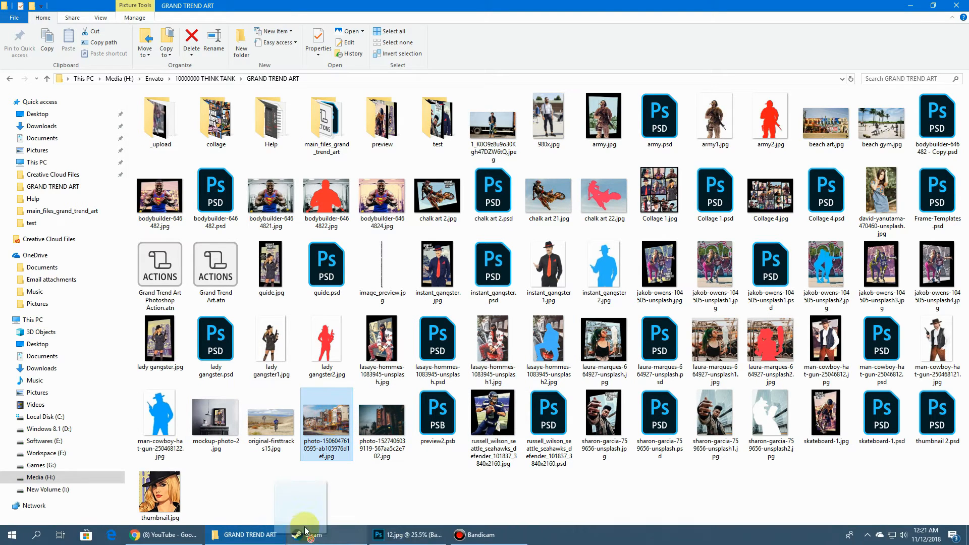
pyautogui.moveTo(304, 531); pyautogui.dragTo(399, 288)
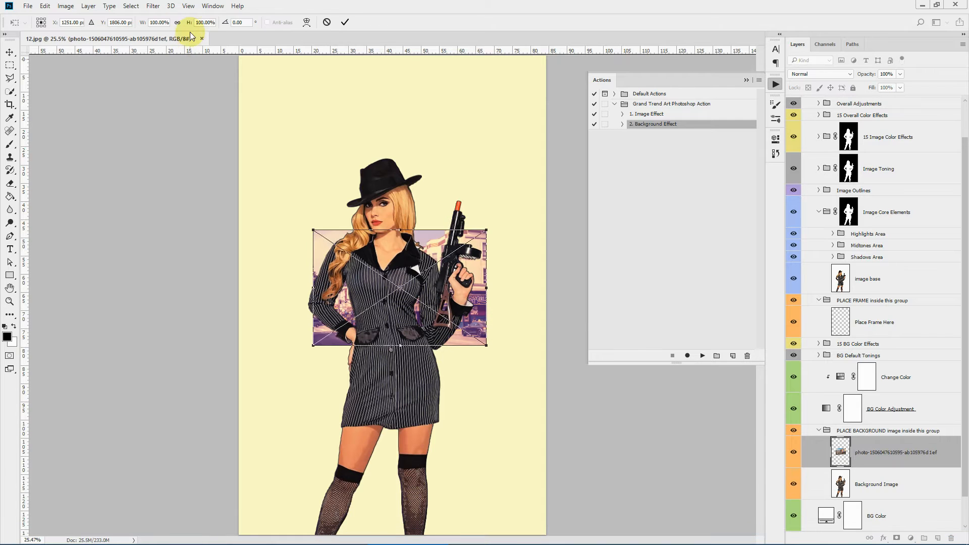
# Step: Scale the placed street photo proportionally to about 425.5%, position it to cover the whole canvas behind the woman, and commit the placement
pyautogui.moveTo(142, 22); pyautogui.dragTo(302, 47)
pyautogui.moveTo(525, 160)
pyautogui.mouseDown()
pyautogui.moveTo(526, 179)
pyautogui.moveTo(533, 172)
pyautogui.mouseUp()
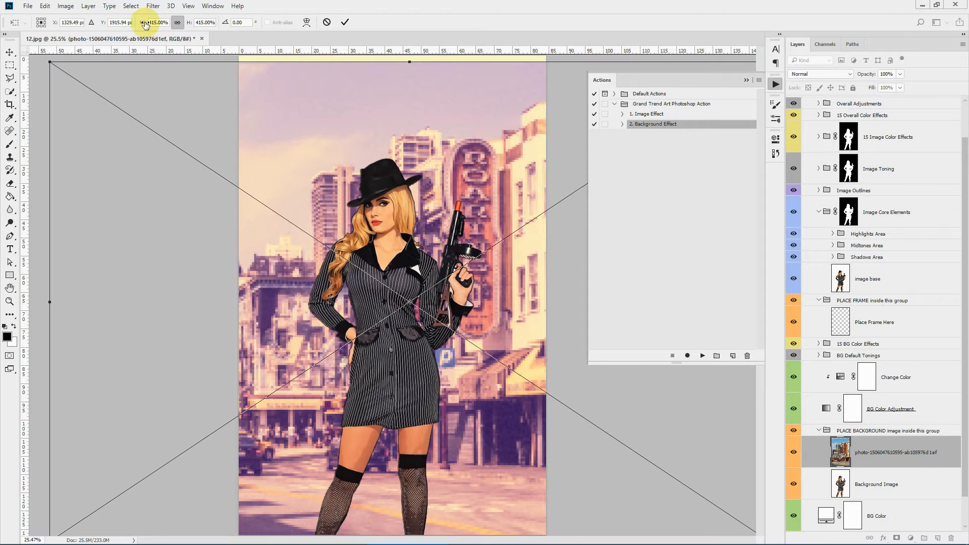
pyautogui.moveTo(145, 24)
pyautogui.mouseDown()
pyautogui.moveTo(154, 25)
pyautogui.moveTo(129, 24)
pyautogui.mouseUp()
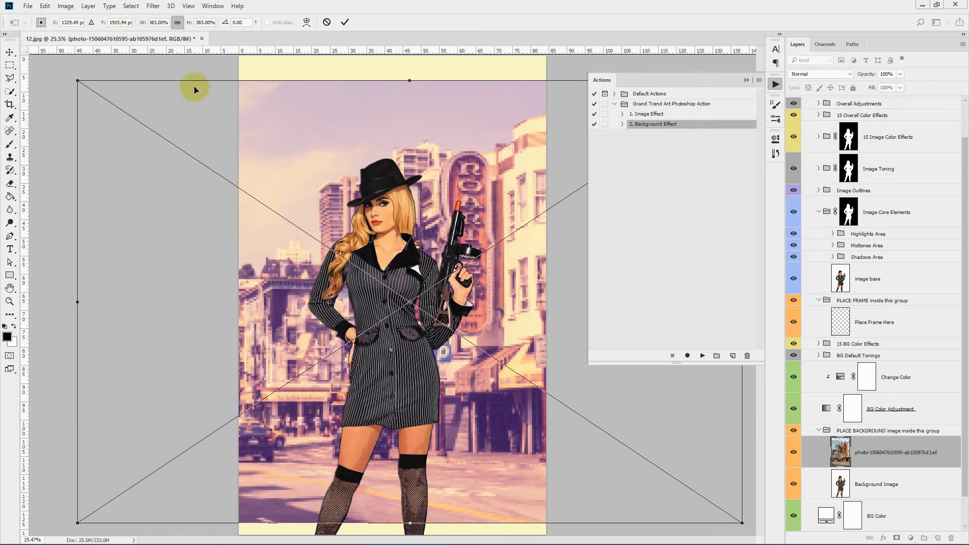
pyautogui.moveTo(303, 204); pyautogui.dragTo(306, 228)
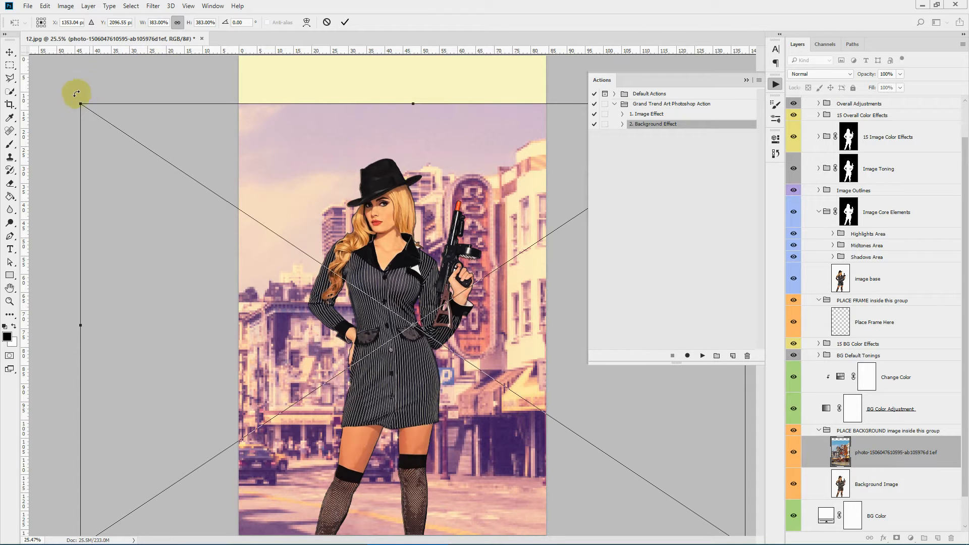
pyautogui.moveTo(80, 103); pyautogui.dragTo(8, 58)
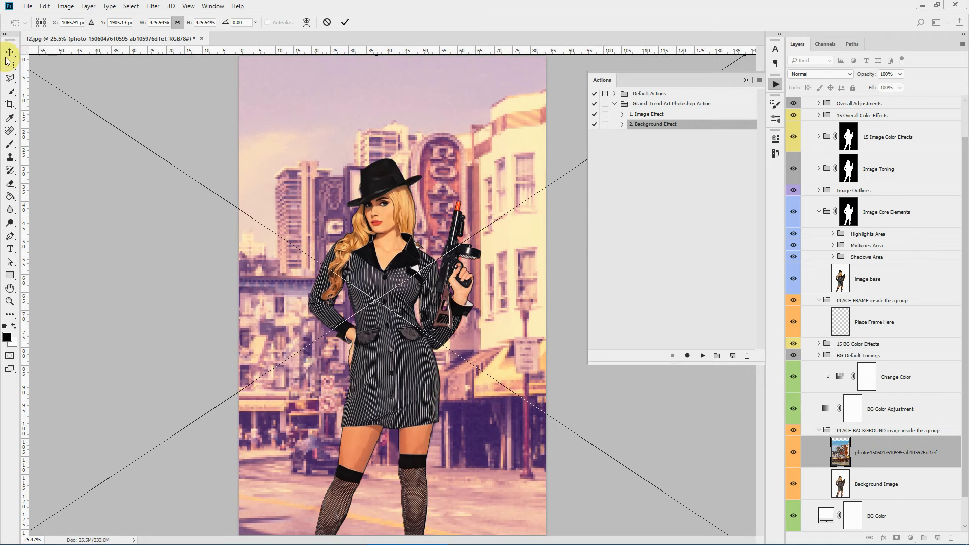
pyautogui.moveTo(277, 214); pyautogui.dragTo(312, 214)
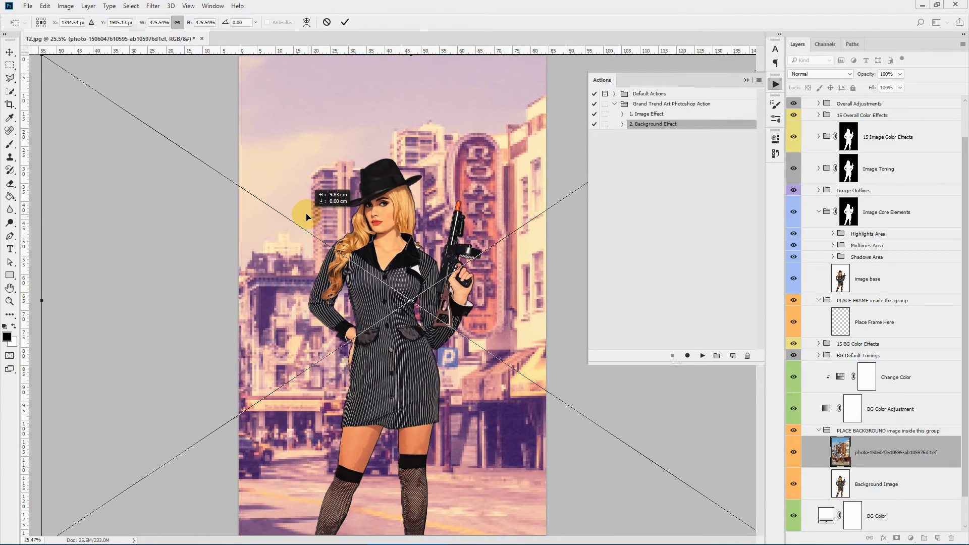
pyautogui.click(345, 22)
# Step: Run the 2. Background Effect action, examine the styled street background at 66.7% zoom, and return to the full image
pyautogui.press('z')
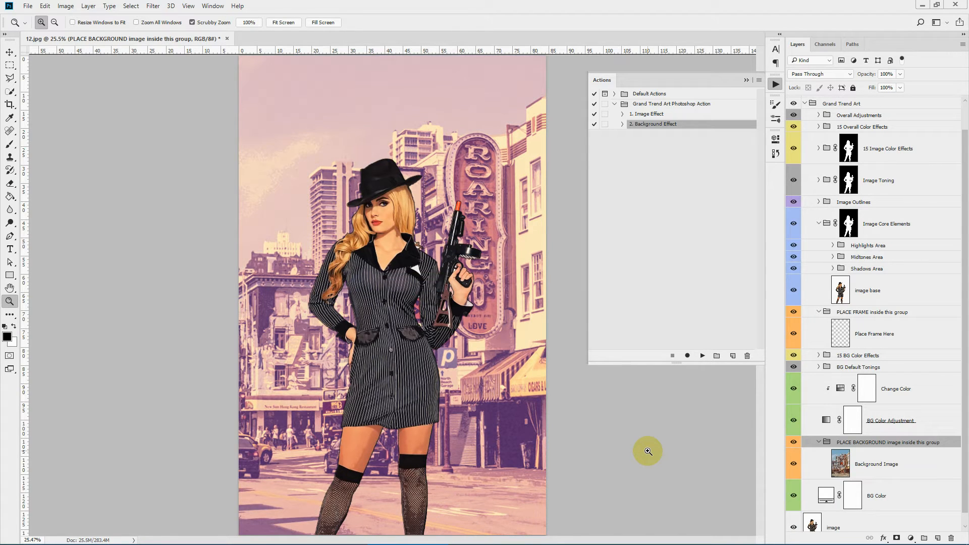
pyautogui.moveTo(525, 227); pyautogui.dragTo(489, 182)
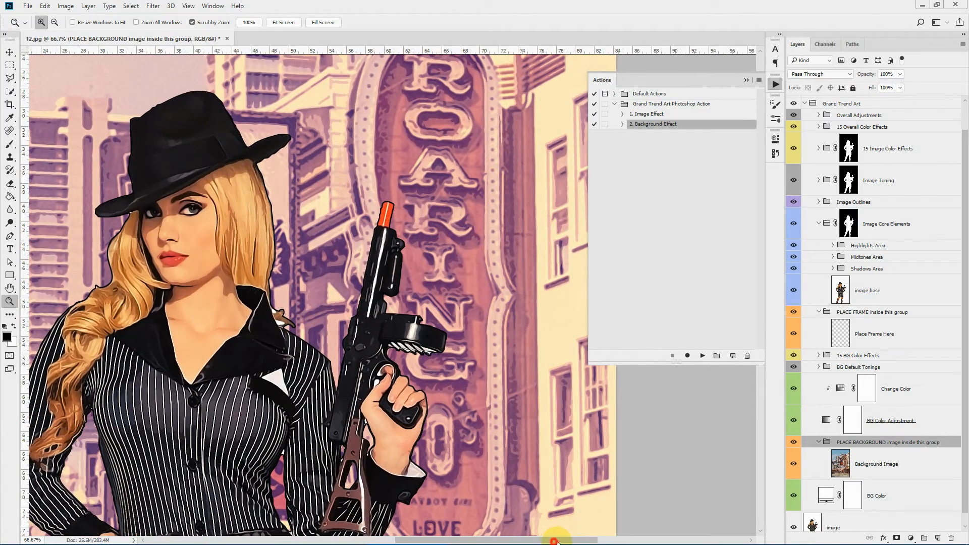
pyautogui.moveTo(554, 541); pyautogui.dragTo(493, 540)
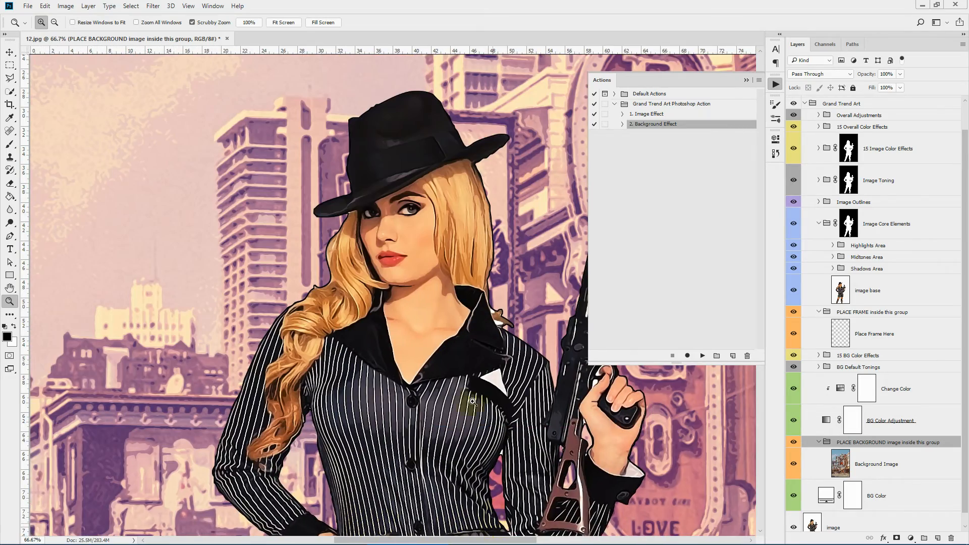
pyautogui.click(283, 22)
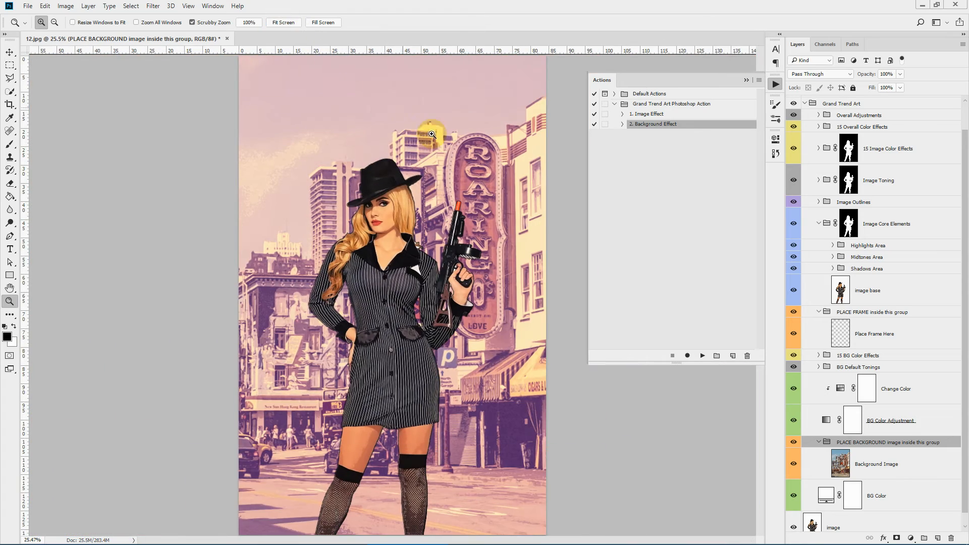
# Step: Crop a narrow strip off the upper edge of the picture
pyautogui.click(8, 104)
pyautogui.moveTo(388, 58); pyautogui.dragTo(391, 78)
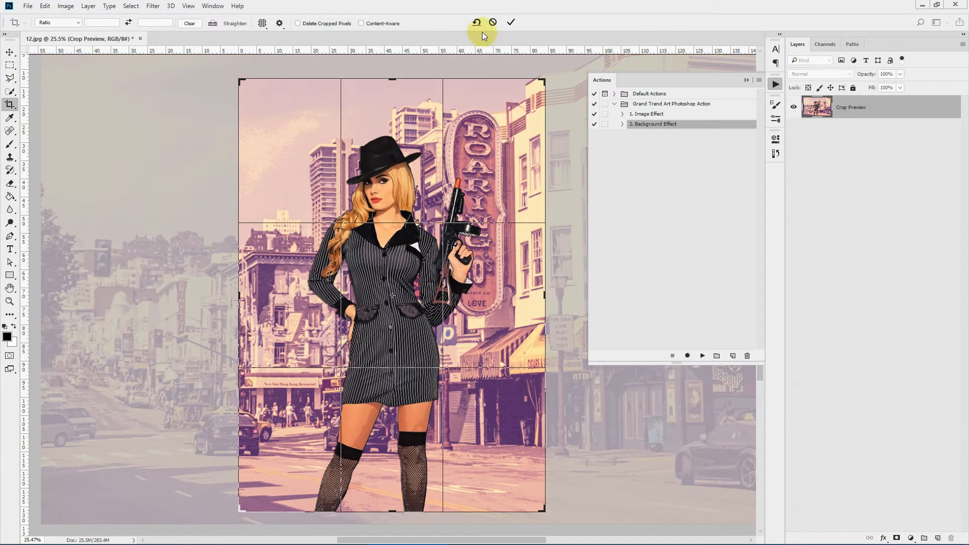
pyautogui.click(510, 23)
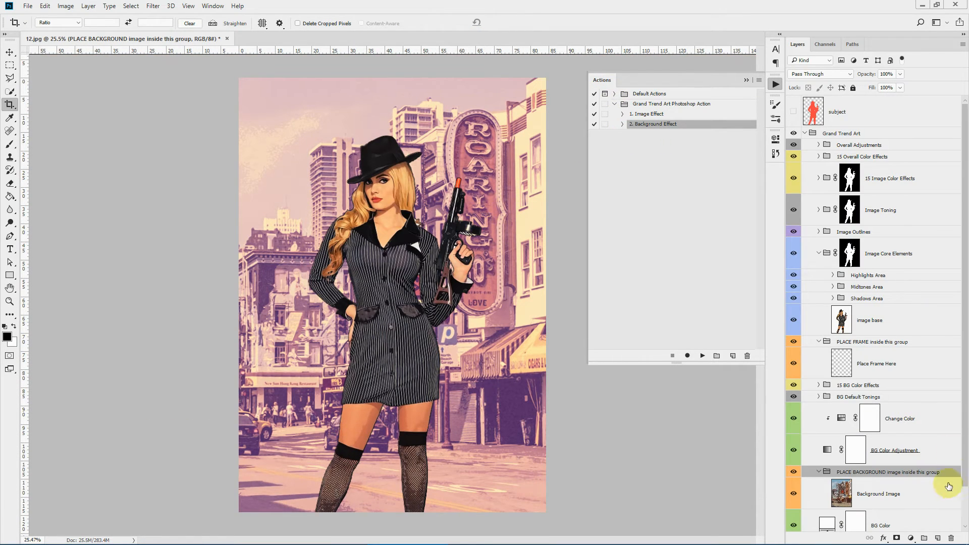
# Step: Scale the Background Image layer to 93% and shift it slightly down and right to cover the canvas's lower edge
pyautogui.click(906, 489)
pyautogui.click(10, 52)
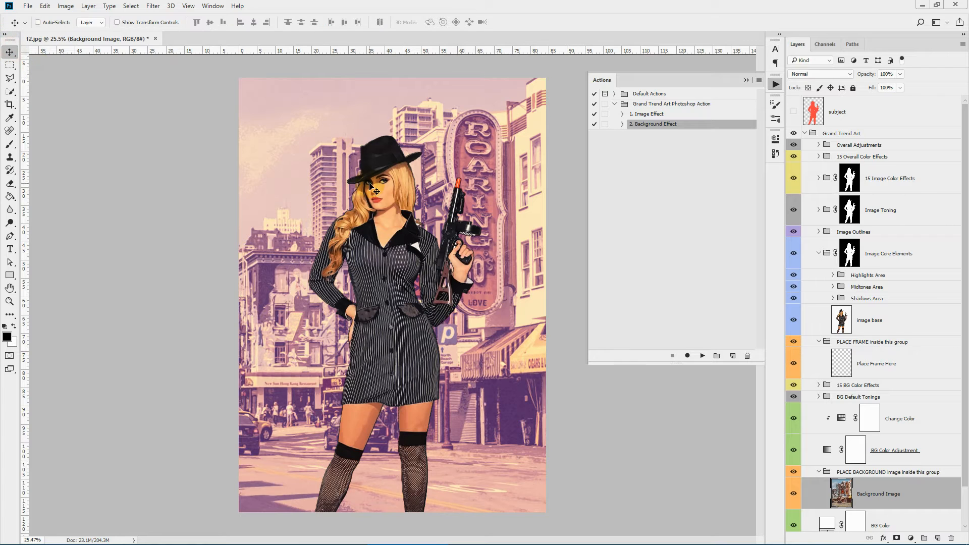
pyautogui.hotkey('ctrl', 't')
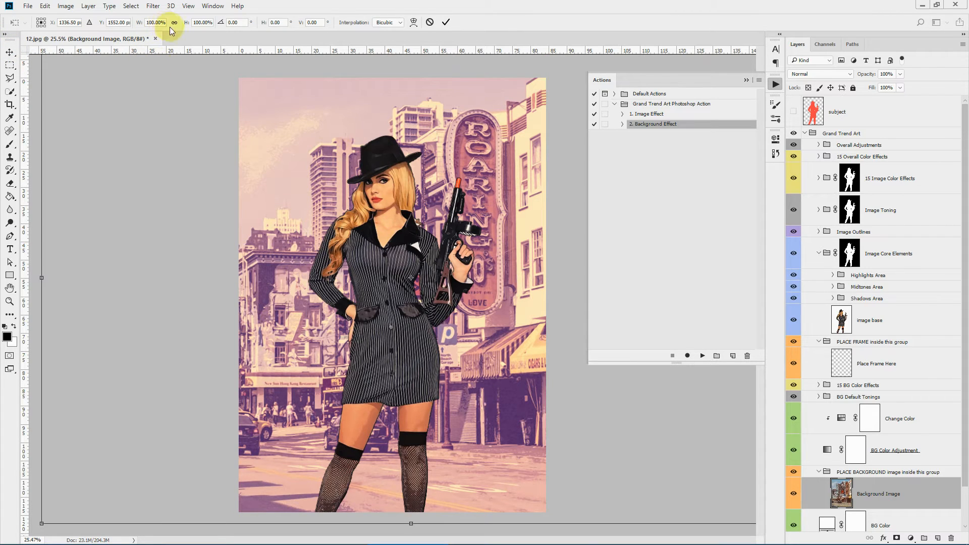
pyautogui.moveTo(142, 24); pyautogui.dragTo(134, 25)
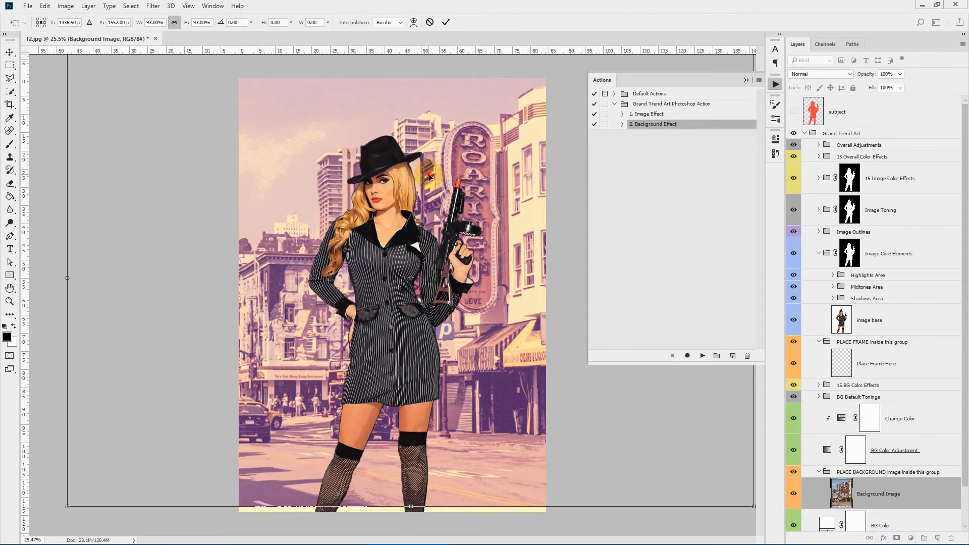
pyautogui.moveTo(431, 179); pyautogui.dragTo(430, 185)
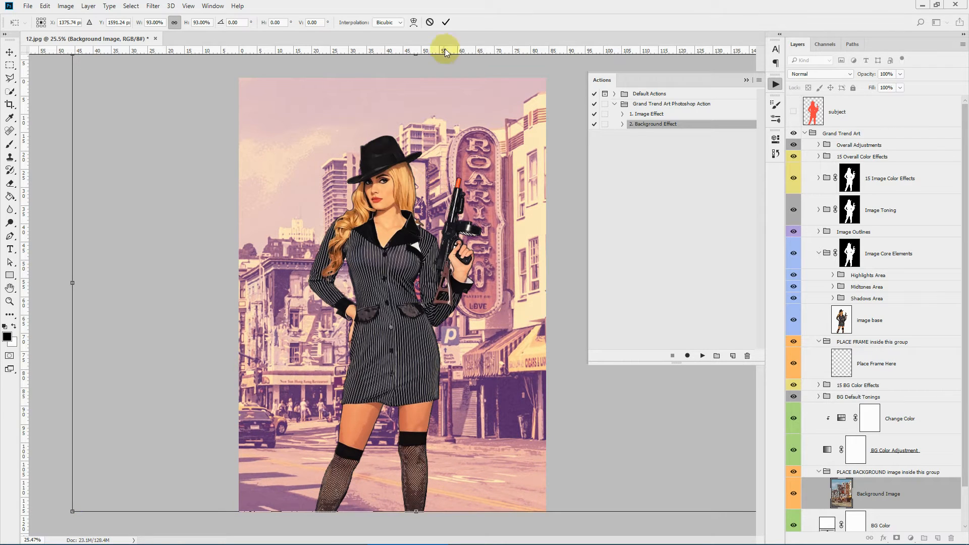
pyautogui.click(446, 22)
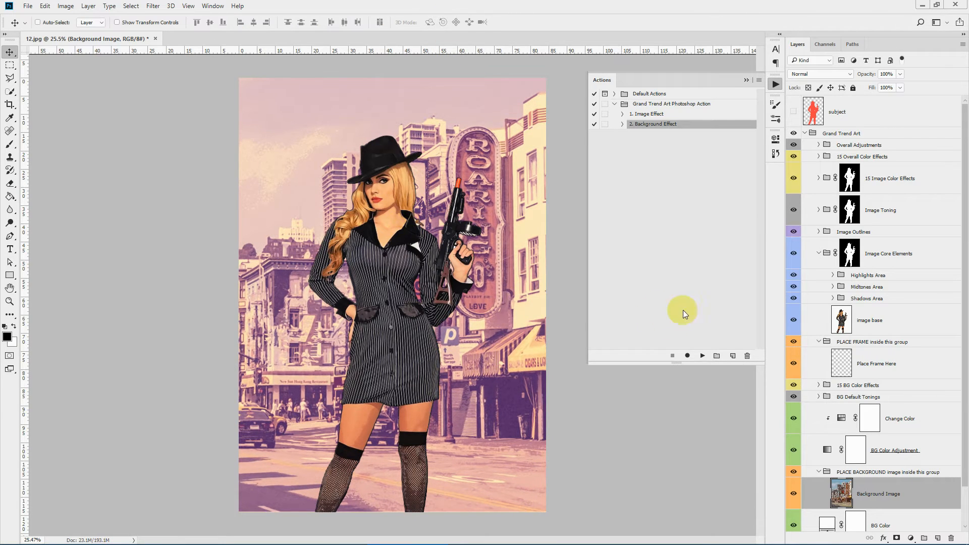
# Step: Select the Place Frame Here layer and open Frame-Templates.psd from the main_files_grand_trend_art folder
pyautogui.scroll(-2, 897, 334)
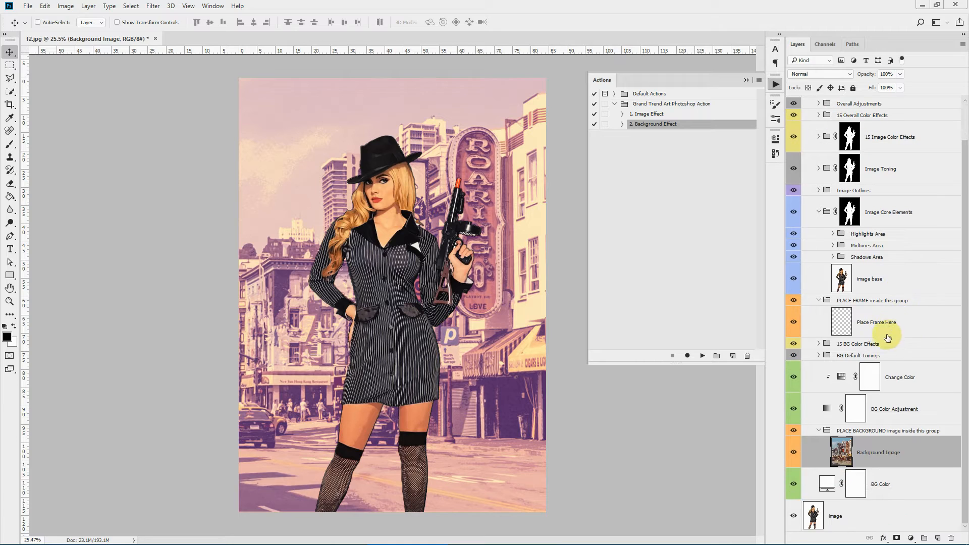
pyautogui.scroll(2, 886, 237)
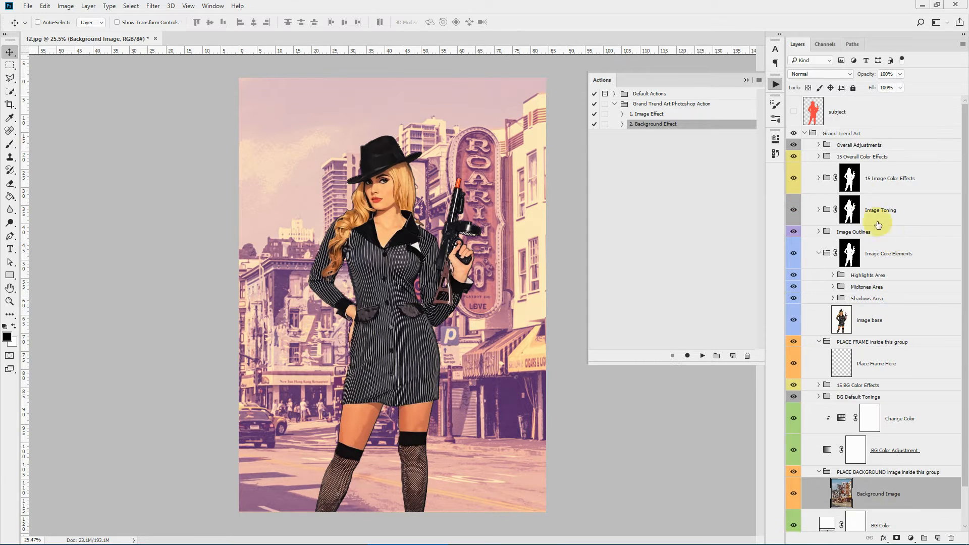
pyautogui.click(879, 361)
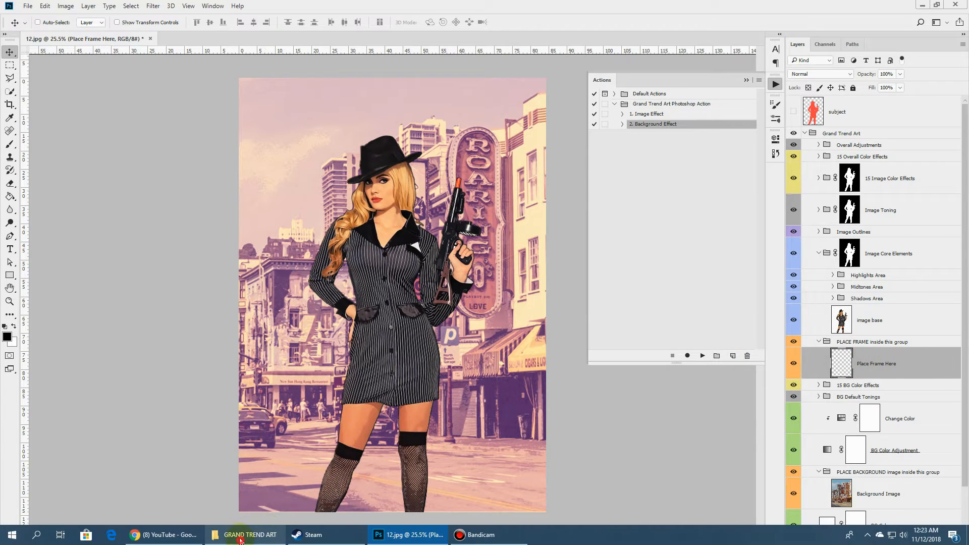
pyautogui.click(249, 532)
pyautogui.doubleClick(325, 132)
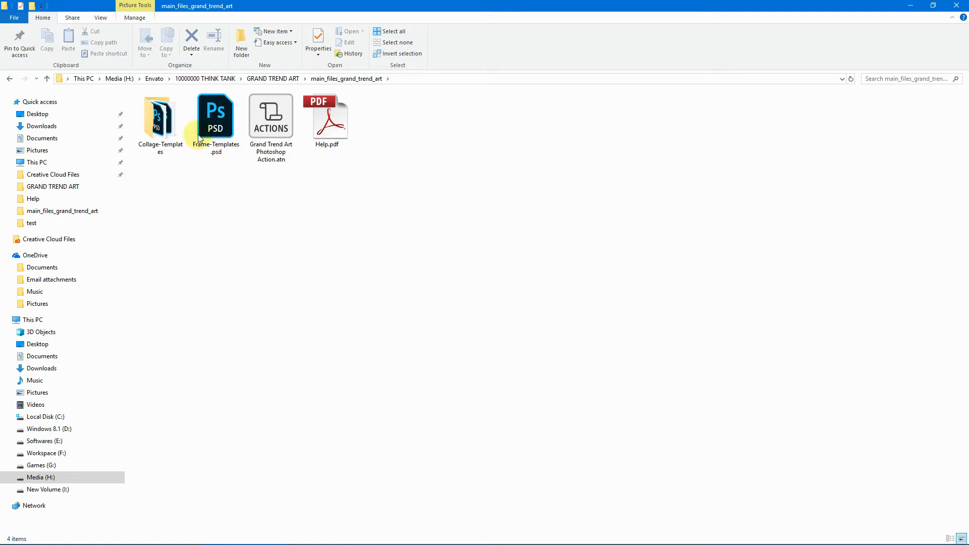
pyautogui.doubleClick(215, 126)
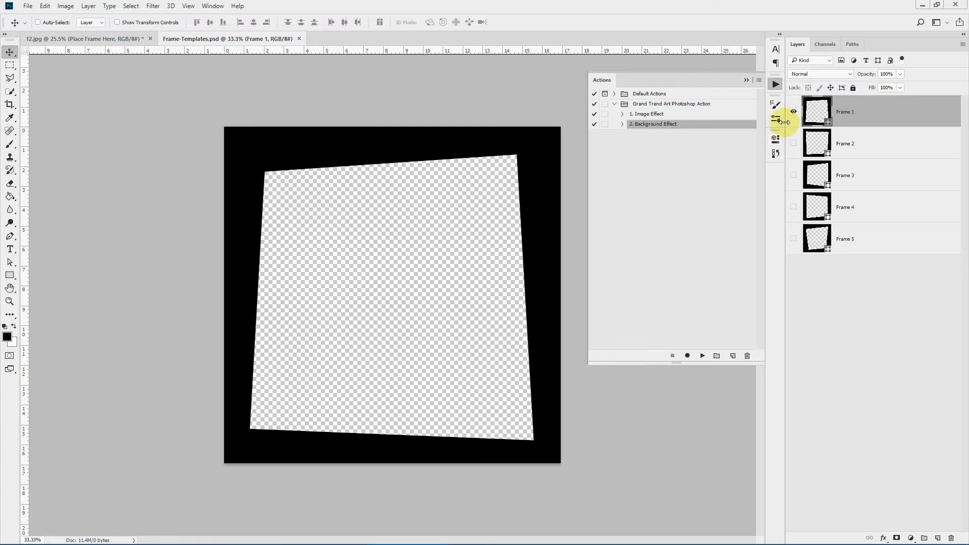
# Step: Compare the frame designs Frame 1 to Frame 5 by showing each layer on its own
pyautogui.click(793, 111)
pyautogui.click(793, 143)
pyautogui.click(793, 144)
pyautogui.click(793, 175)
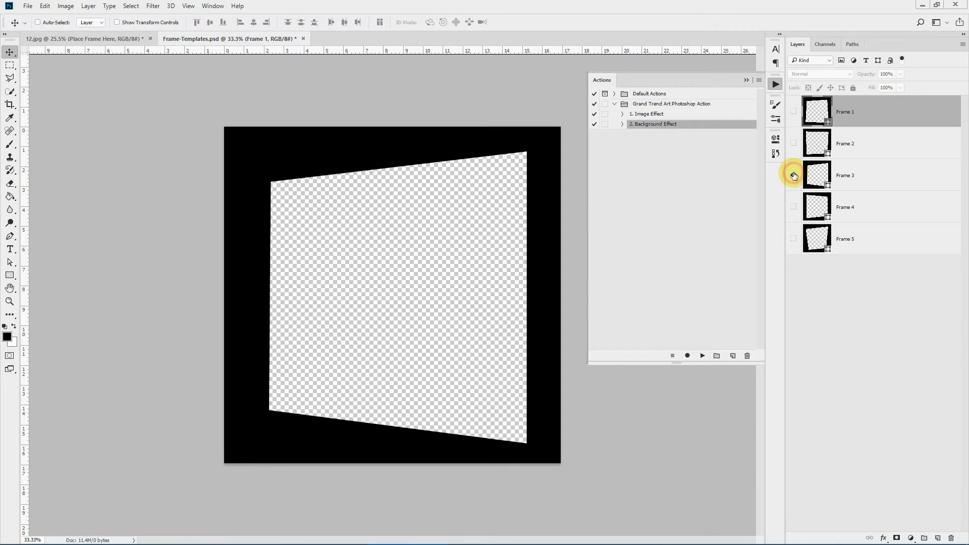
pyautogui.click(793, 175)
pyautogui.click(793, 207)
pyautogui.click(793, 207)
pyautogui.click(794, 240)
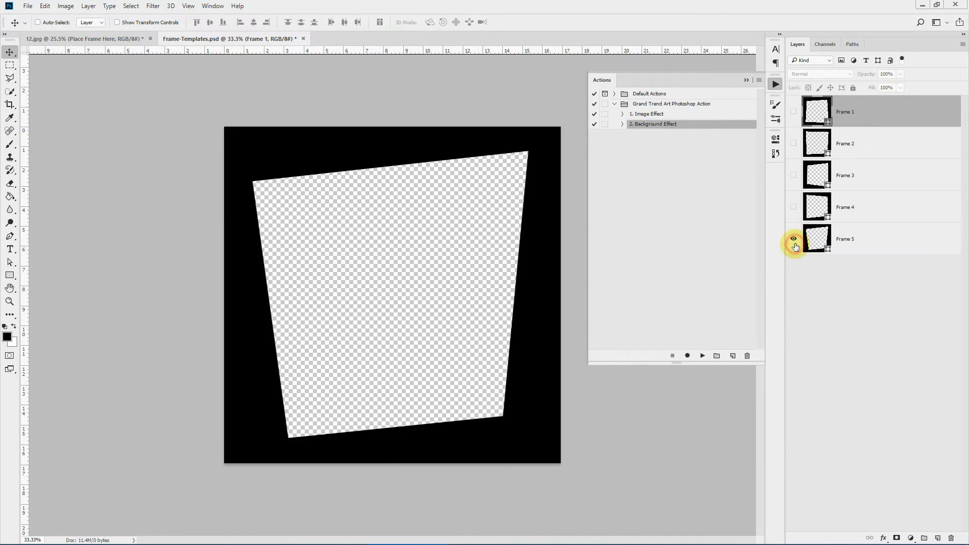
pyautogui.click(794, 240)
pyautogui.click(794, 240)
pyautogui.click(795, 239)
pyautogui.click(793, 111)
pyautogui.click(793, 112)
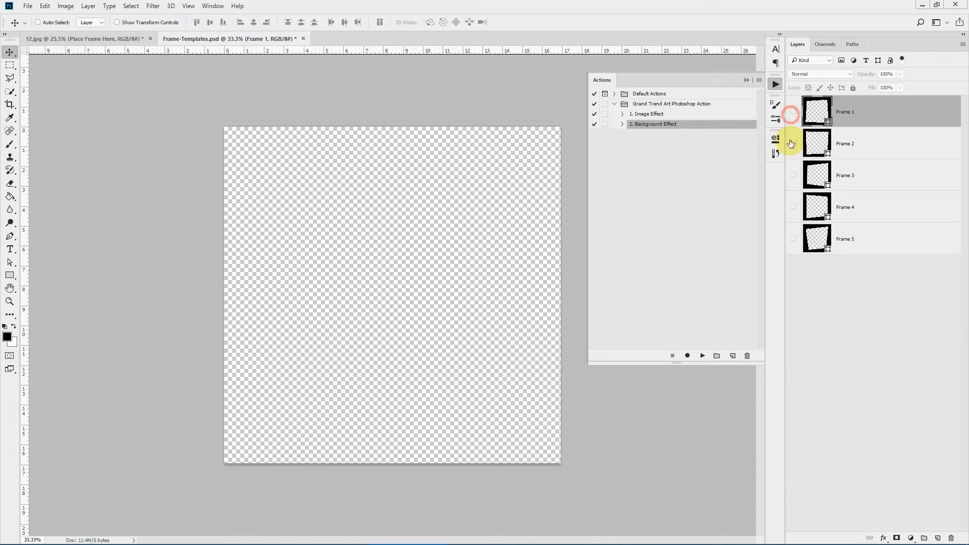
pyautogui.click(793, 143)
pyautogui.click(793, 144)
# Step: Show Frame 5 alone and select its layer
pyautogui.click(793, 239)
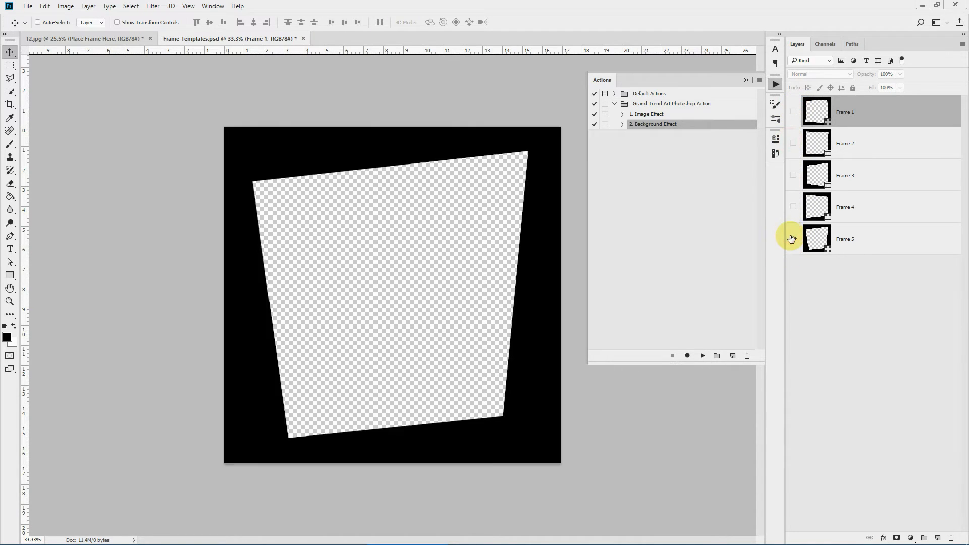
pyautogui.click(866, 235)
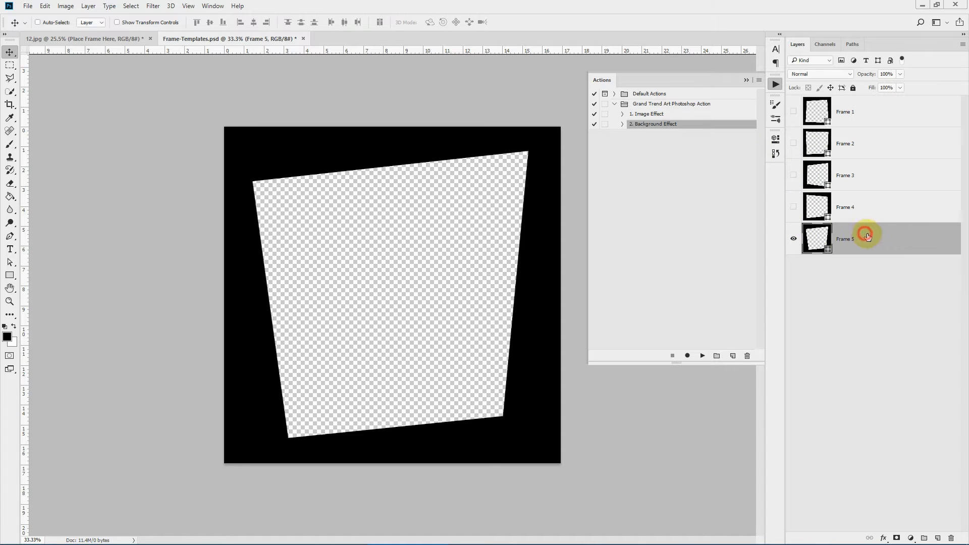
pyautogui.click(860, 114)
pyautogui.click(862, 247)
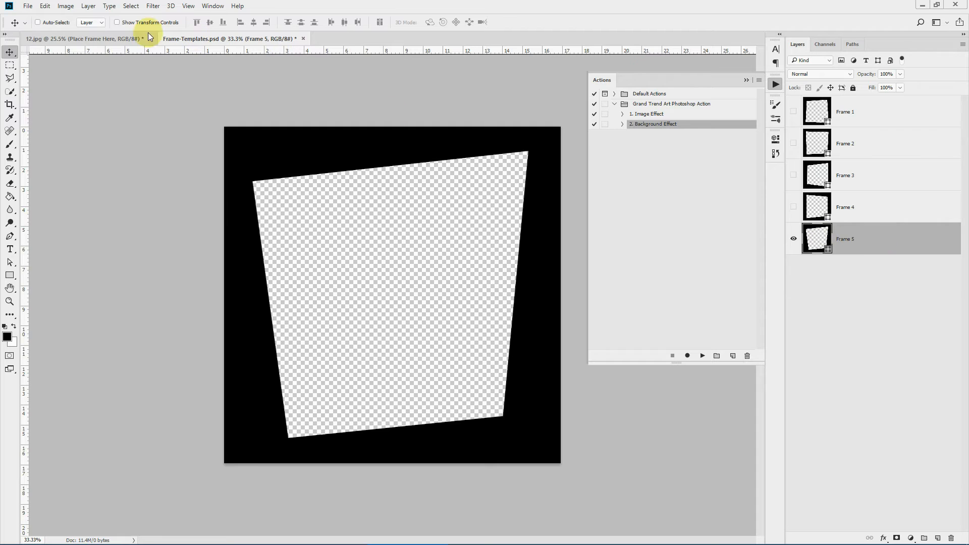
# Step: Copy the Frame 5 layer from Frame-Templates.psd into 12.jpg, directly above the Place Frame Here layer
pyautogui.click(93, 41)
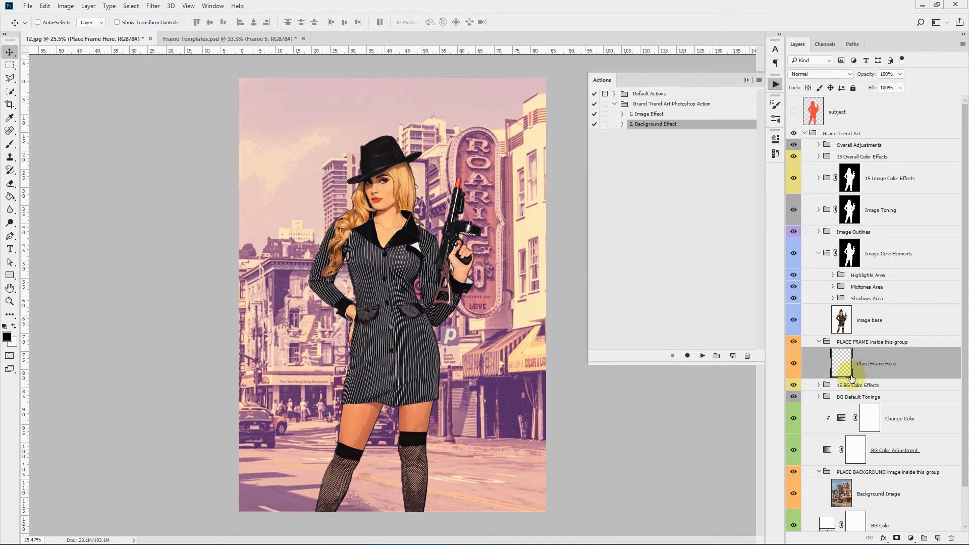
pyautogui.click(227, 38)
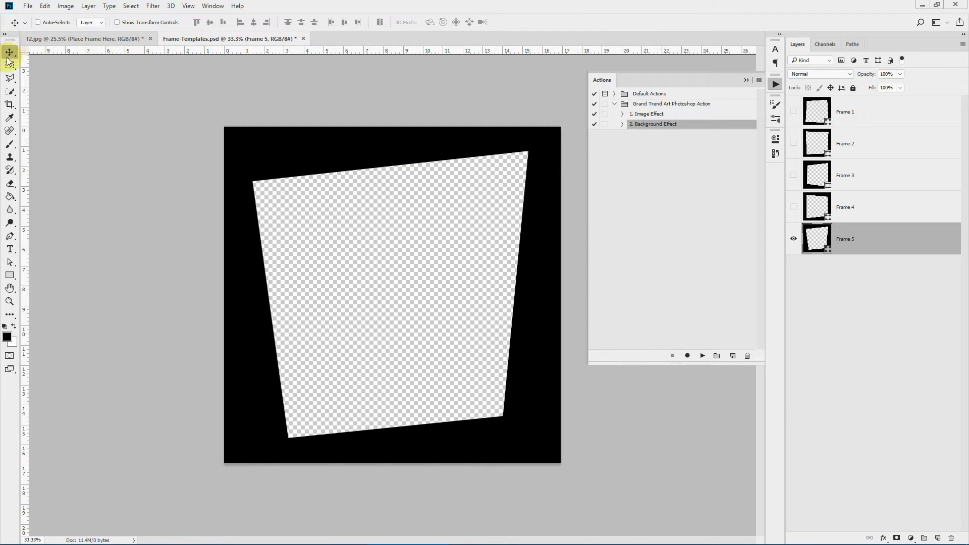
pyautogui.click(882, 246)
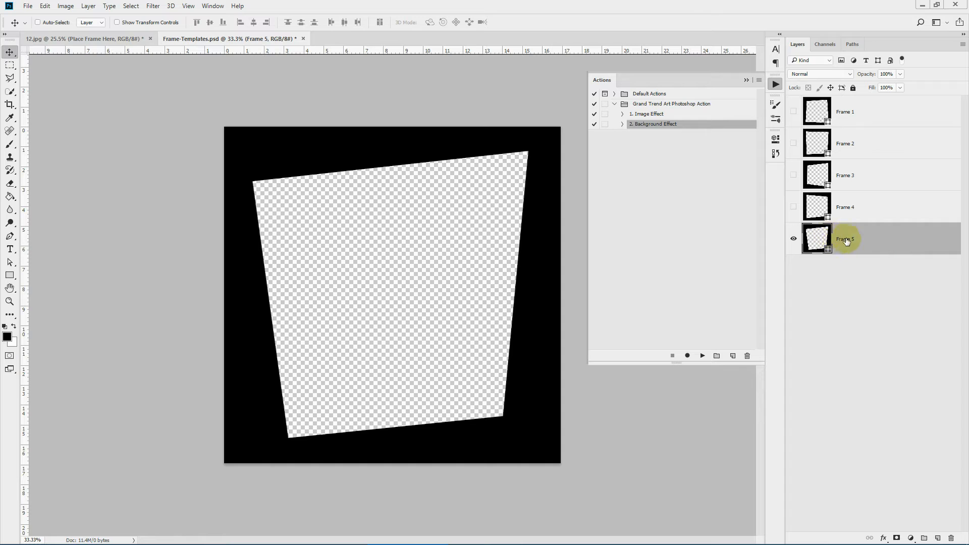
pyautogui.moveTo(374, 260); pyautogui.dragTo(403, 293)
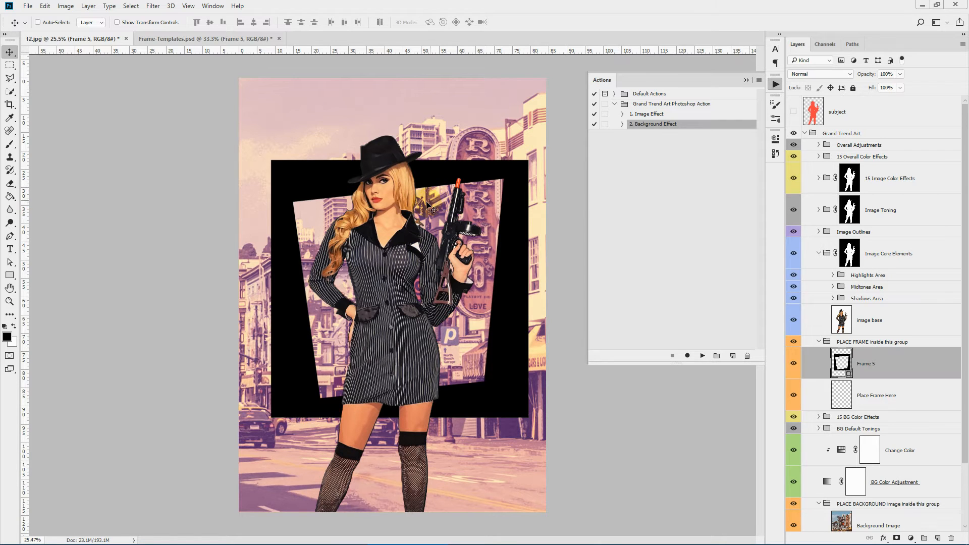
# Step: Free Transform Frame 5 to about 119.5% width and 168.85% height so it fills the whole canvas
pyautogui.click(10, 65)
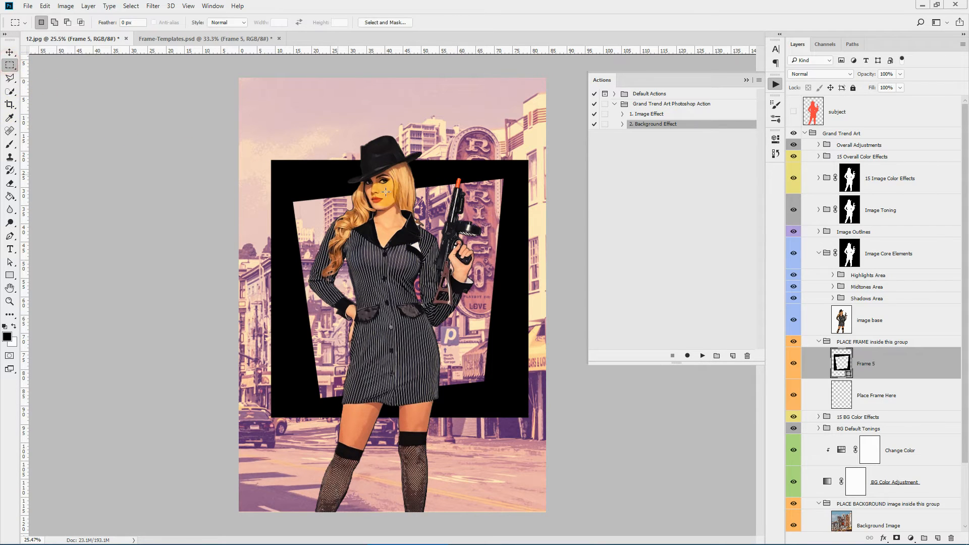
pyautogui.rightClick(386, 192)
pyautogui.click(9, 65)
pyautogui.rightClick(395, 175)
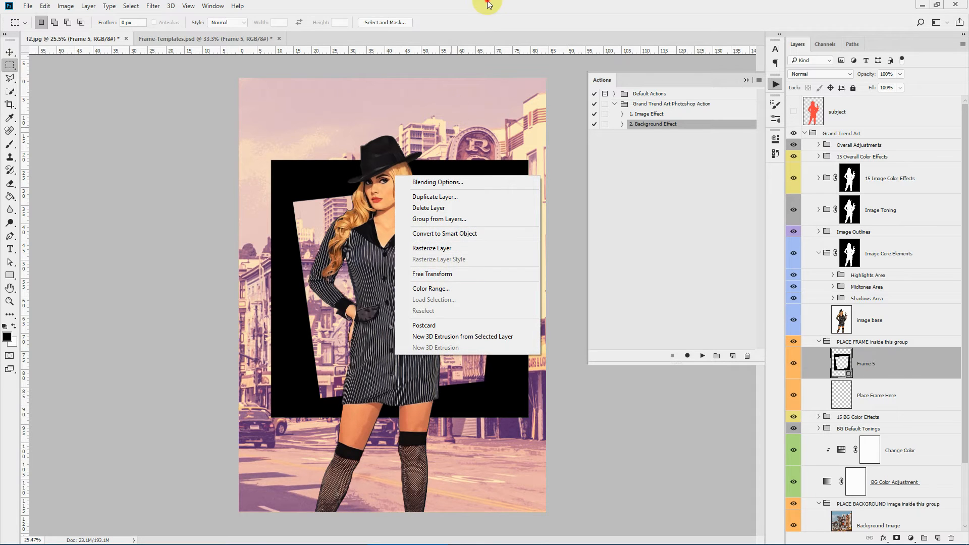
pyautogui.click(376, 215)
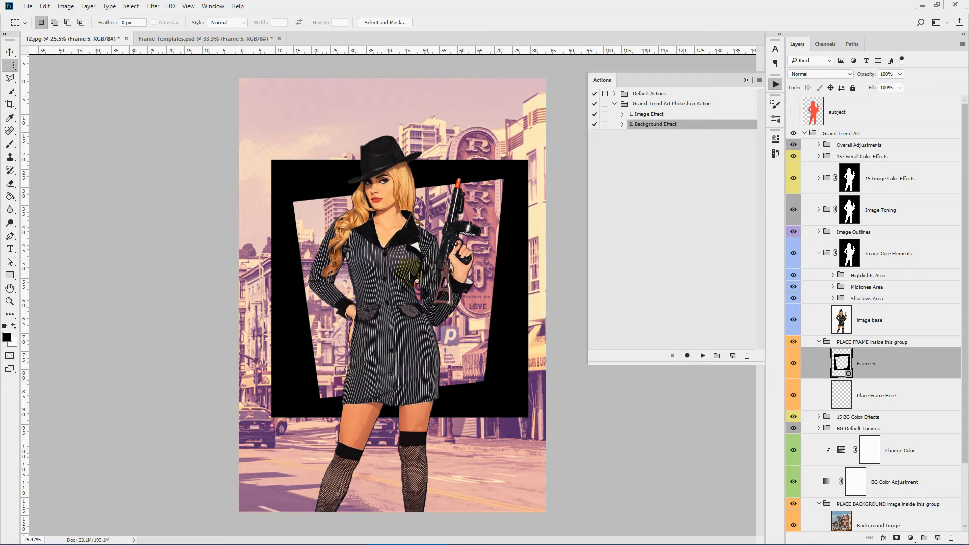
pyautogui.hotkey('ctrl', 't')
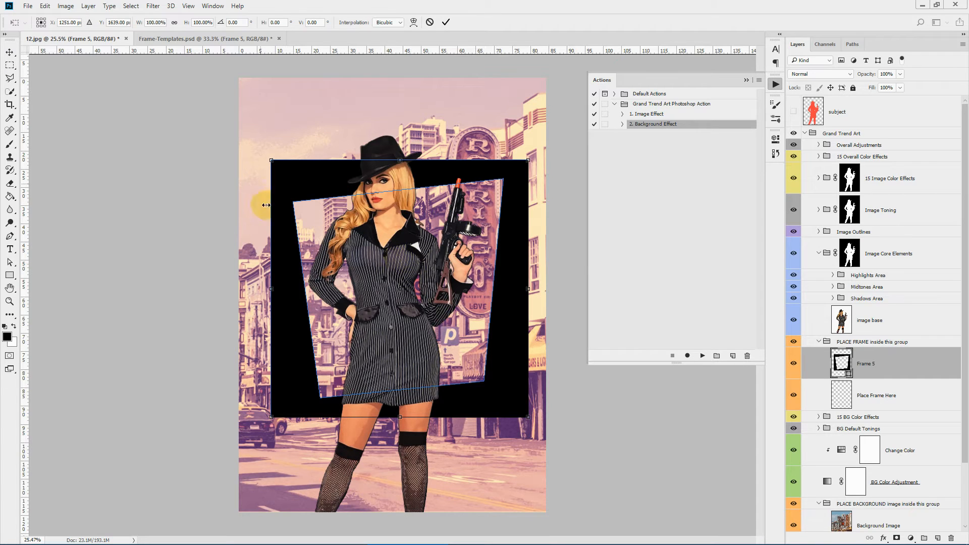
pyautogui.moveTo(271, 161); pyautogui.dragTo(239, 79)
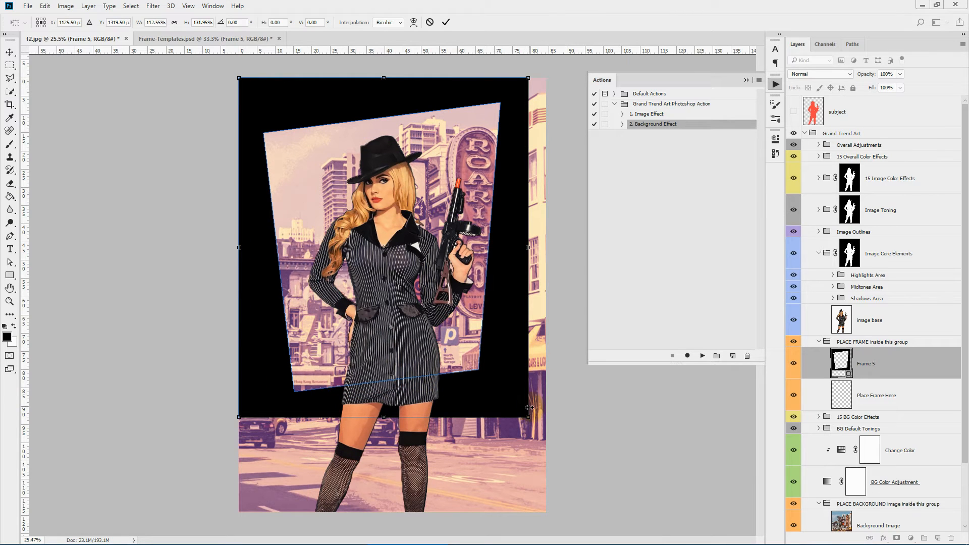
pyautogui.moveTo(528, 414); pyautogui.dragTo(553, 512)
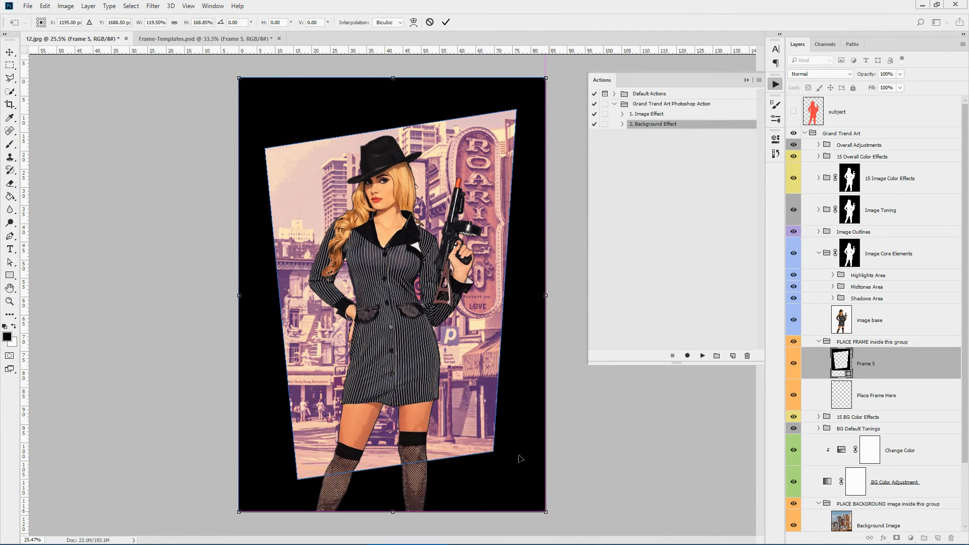
pyautogui.click(446, 23)
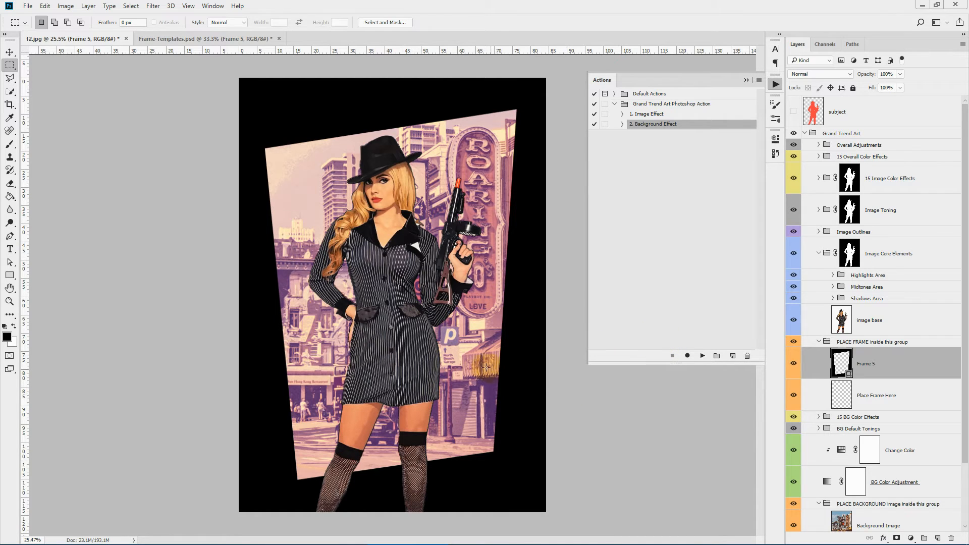
# Step: Try white and pink fill colors on the Frame 5 shape, then discard the color change
pyautogui.keyDown('ctrl'); pyautogui.click(847, 366); pyautogui.keyUp('ctrl')
pyautogui.click(841, 363)
pyautogui.click(842, 363)
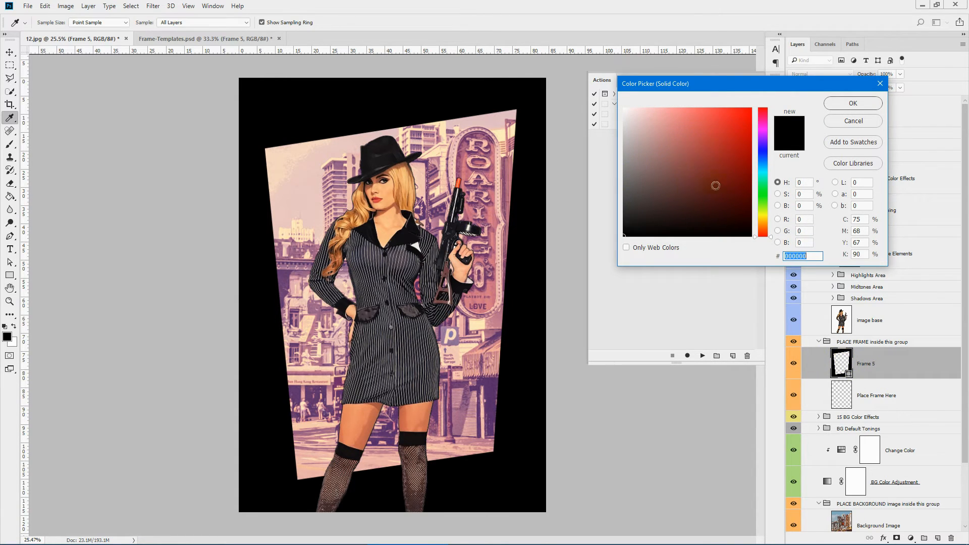
pyautogui.moveTo(639, 147); pyautogui.dragTo(567, 61)
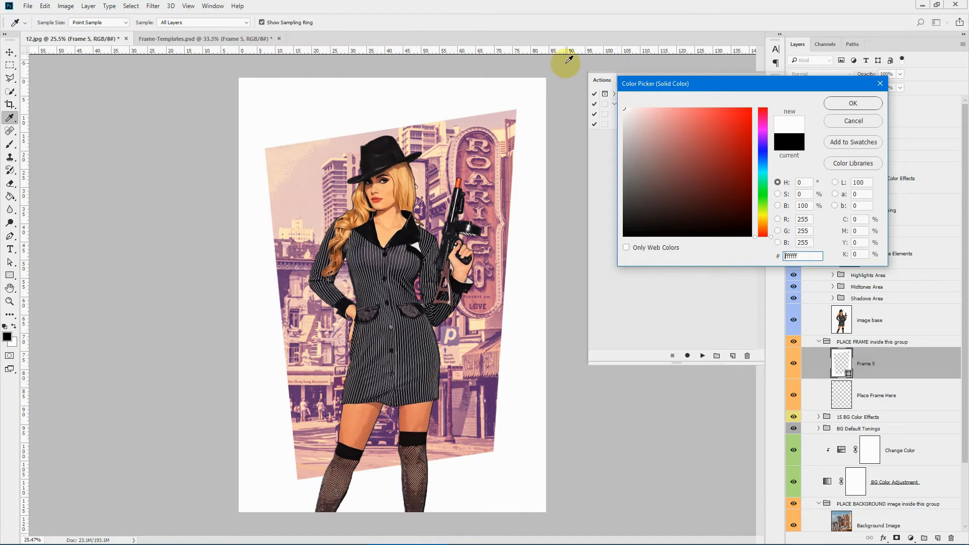
pyautogui.moveTo(748, 185); pyautogui.dragTo(640, 48)
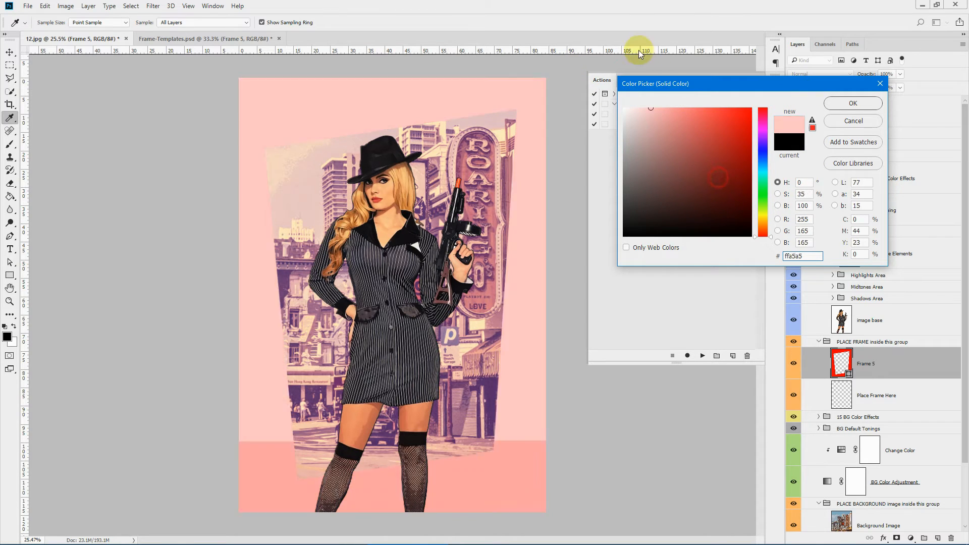
pyautogui.moveTo(761, 150)
pyautogui.mouseDown()
pyautogui.moveTo(761, 203)
pyautogui.moveTo(572, 71)
pyautogui.moveTo(691, 140)
pyautogui.moveTo(604, 261)
pyautogui.mouseUp()
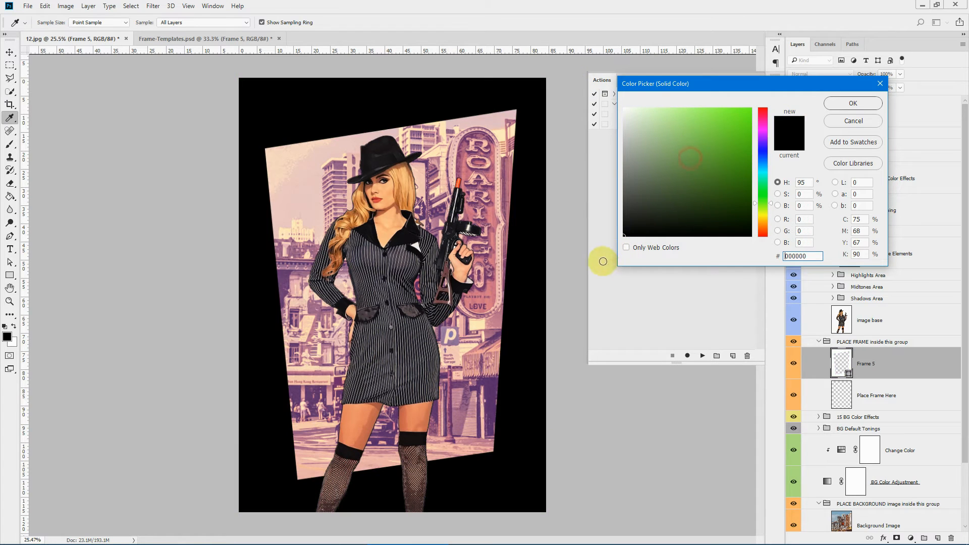
pyautogui.click(861, 121)
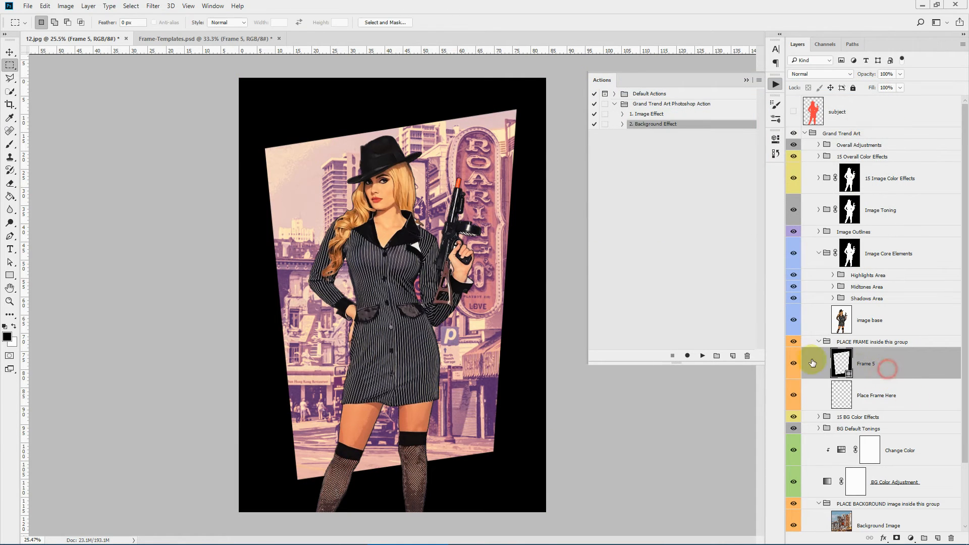
# Step: Activate the Direct Selection Tool and select the upper-left anchor point of Frame 5's inner opening
pyautogui.click(834, 362)
pyautogui.click(12, 261)
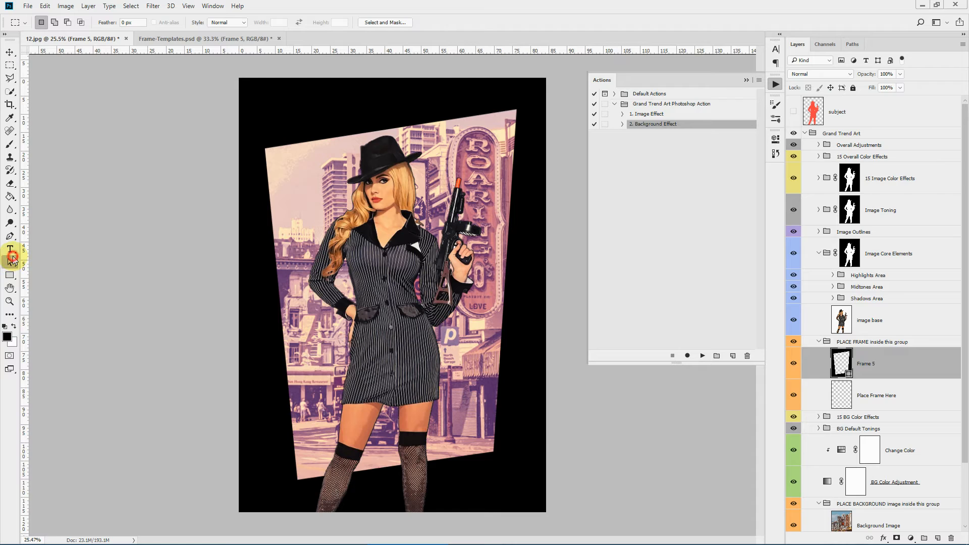
pyautogui.click(13, 257)
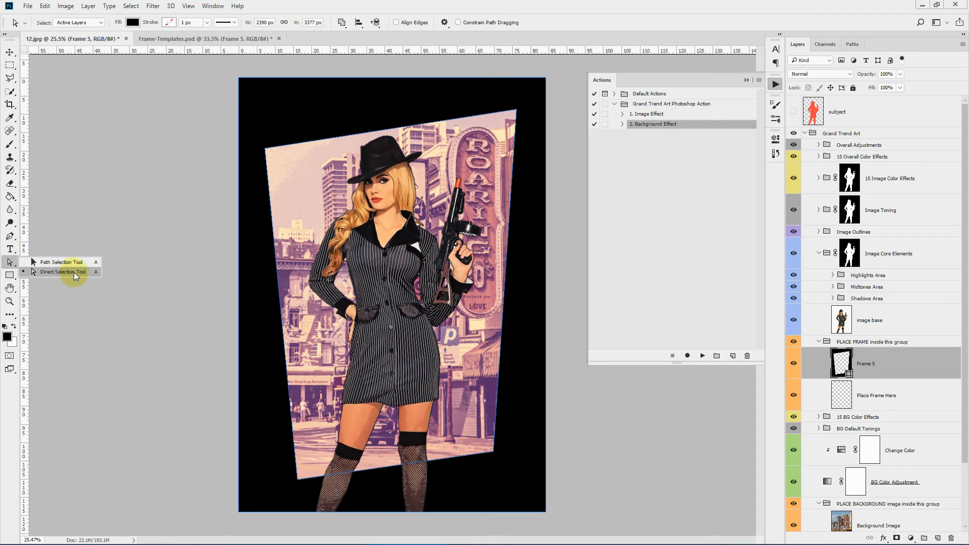
pyautogui.click(8, 261)
pyautogui.click(47, 271)
pyautogui.click(283, 142)
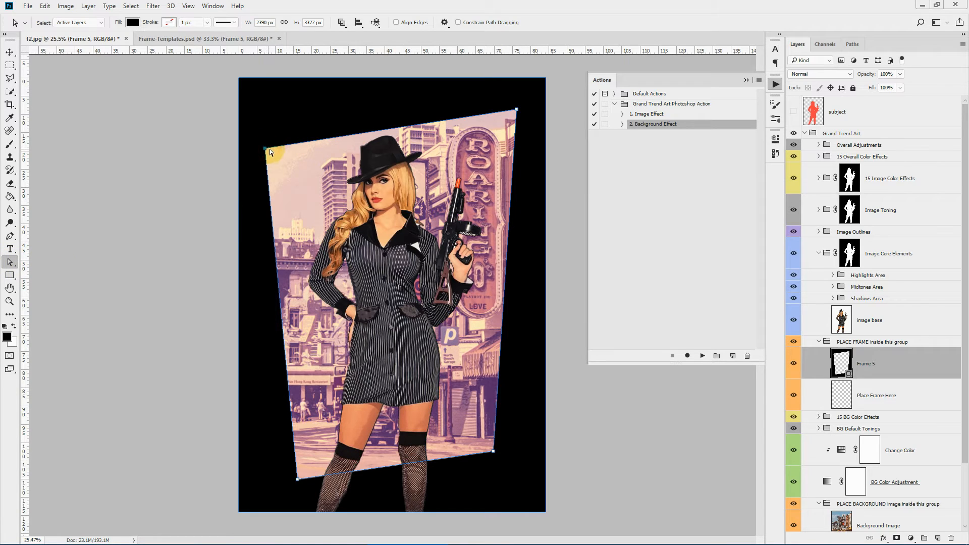
pyautogui.moveTo(266, 148)
pyautogui.mouseDown()
pyautogui.moveTo(278, 153)
pyautogui.moveTo(266, 146)
pyautogui.moveTo(288, 134)
pyautogui.moveTo(325, 191)
pyautogui.moveTo(231, 173)
pyautogui.moveTo(275, 158)
pyautogui.moveTo(280, 173)
pyautogui.moveTo(266, 149)
pyautogui.mouseUp()
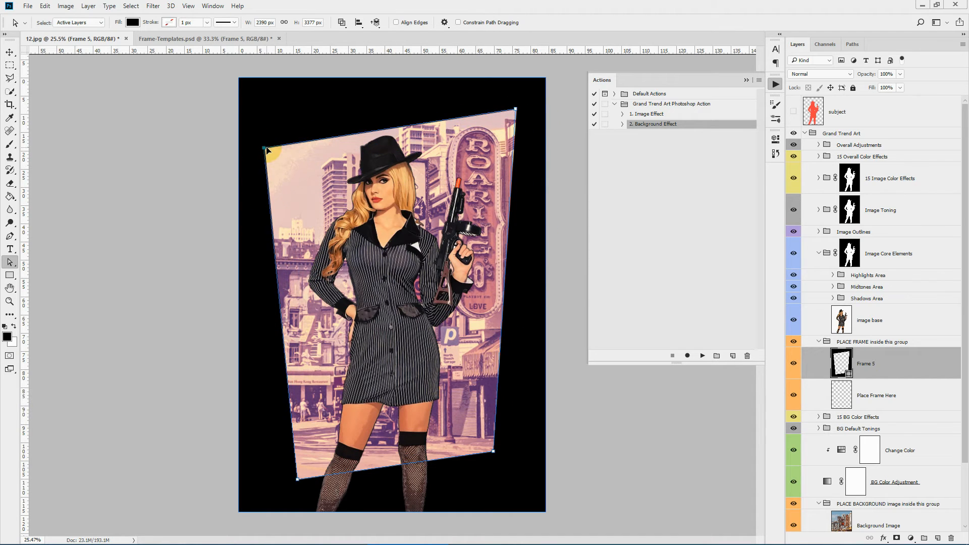
pyautogui.click(288, 168)
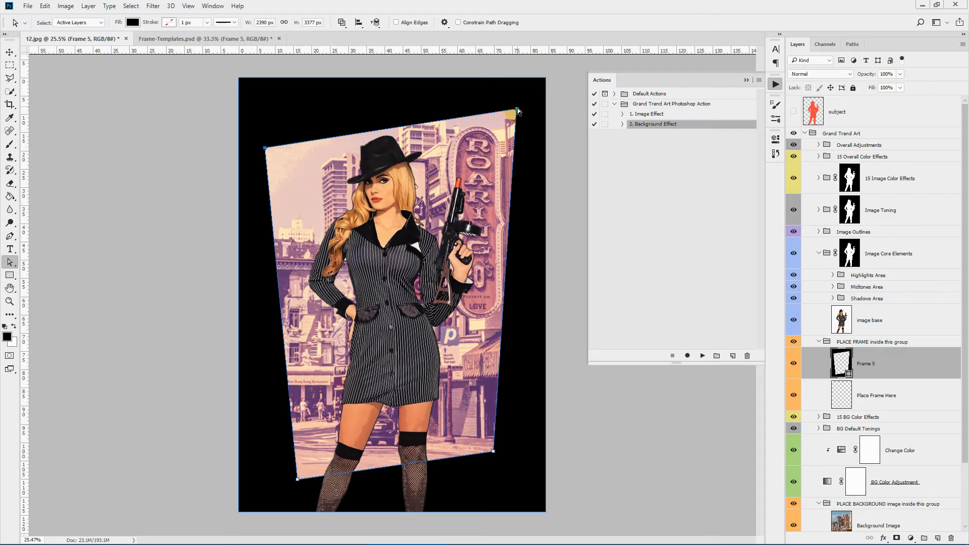
# Step: Reshape Frame 5's inner opening by moving its two upper corner points, raising the left corner slightly, and deactivate the path tool
pyautogui.moveTo(517, 108); pyautogui.dragTo(505, 130)
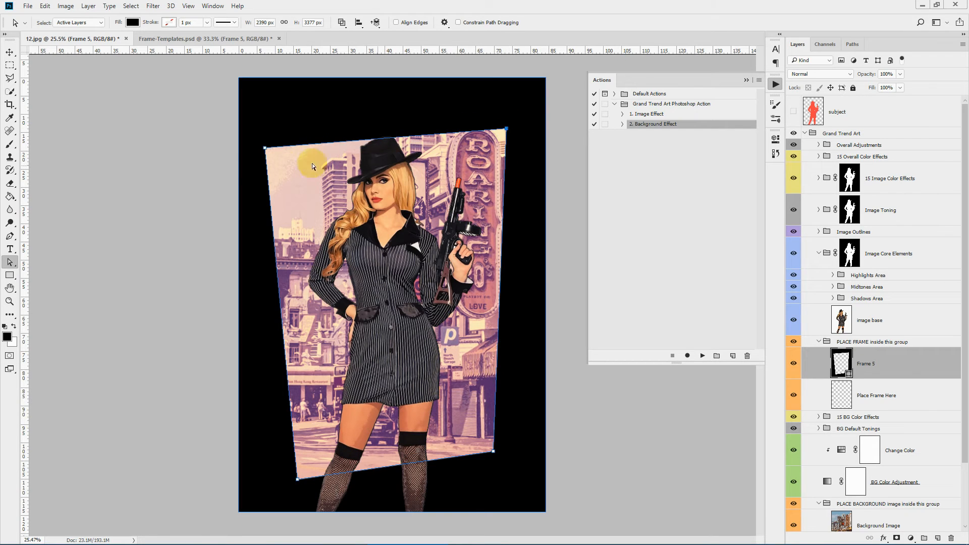
pyautogui.moveTo(264, 146); pyautogui.dragTo(279, 167)
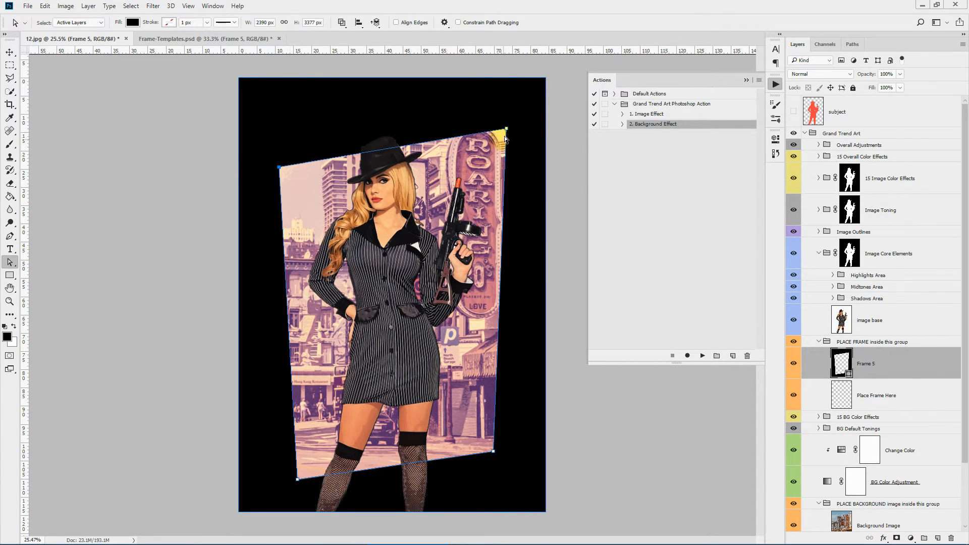
pyautogui.moveTo(505, 130); pyautogui.dragTo(479, 183)
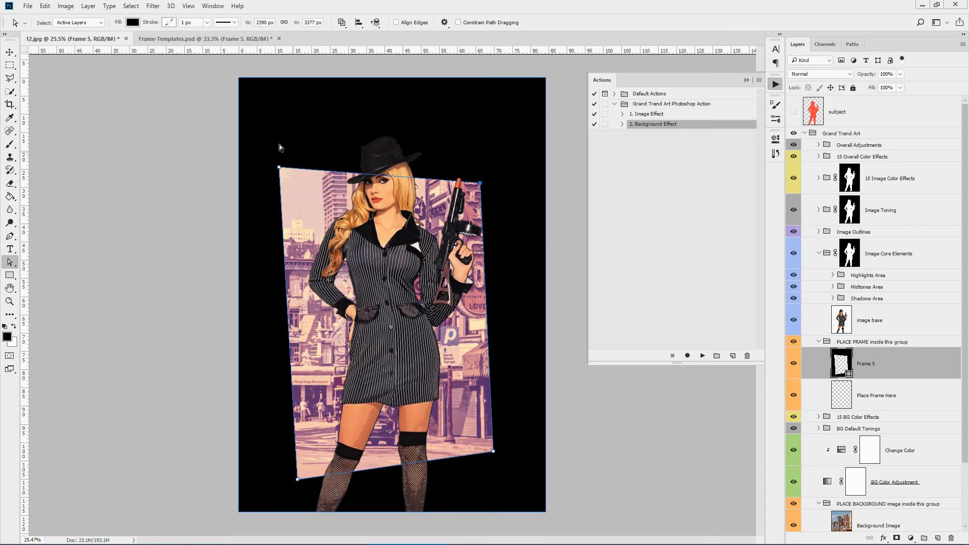
pyautogui.moveTo(281, 171); pyautogui.dragTo(269, 139)
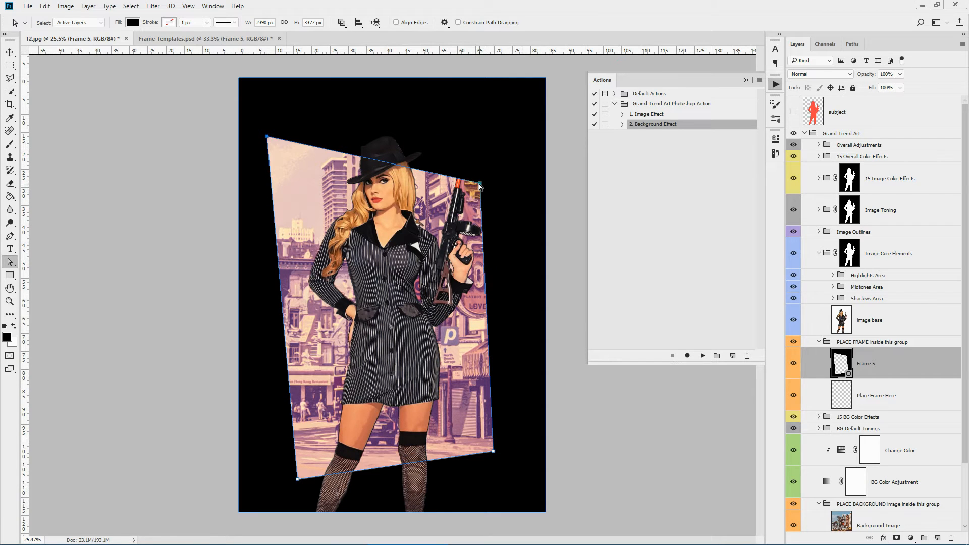
pyautogui.moveTo(482, 184); pyautogui.dragTo(513, 110)
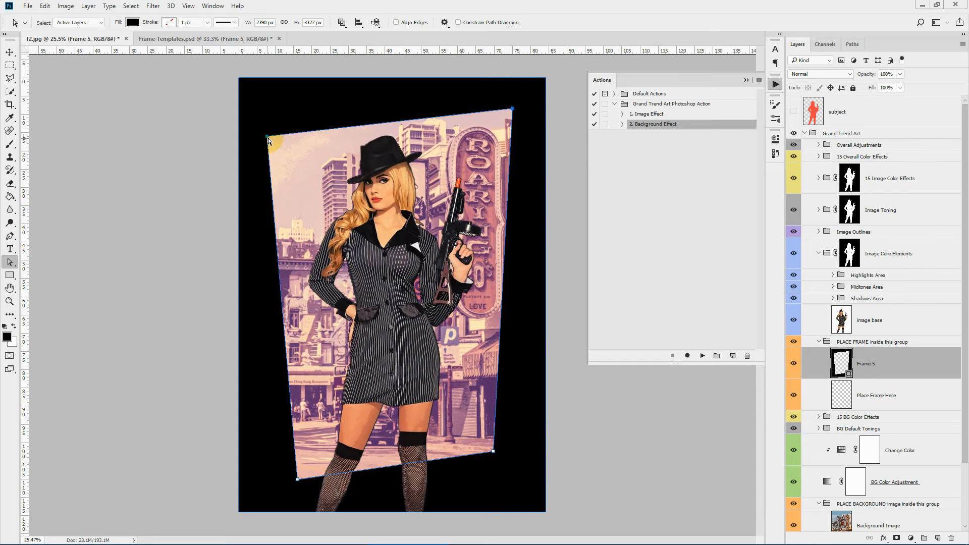
pyautogui.moveTo(268, 139); pyautogui.dragTo(271, 139)
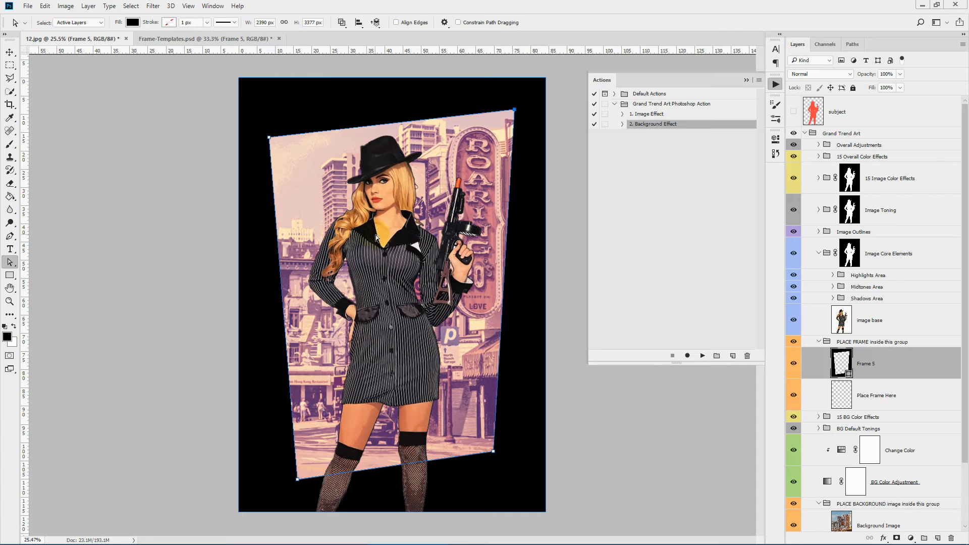
pyautogui.click(10, 65)
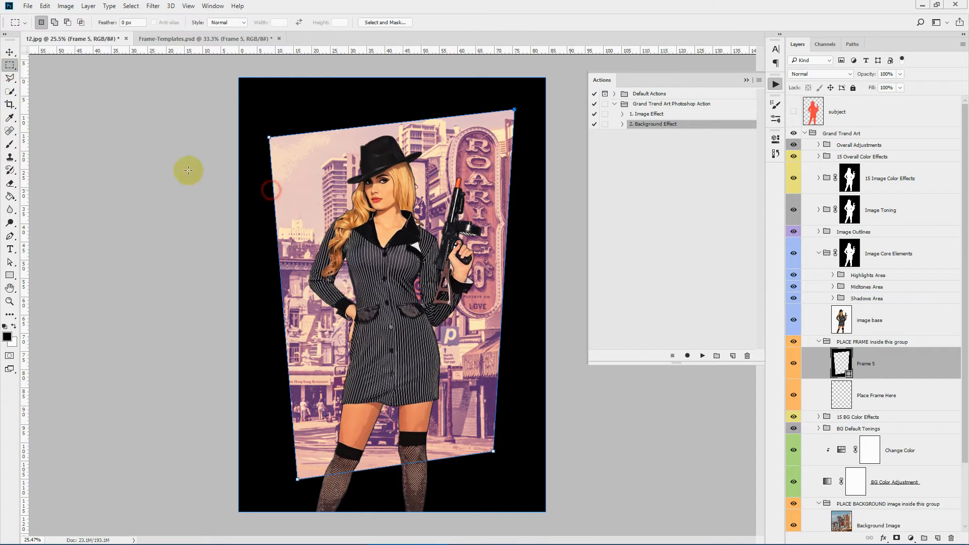
pyautogui.click(9, 262)
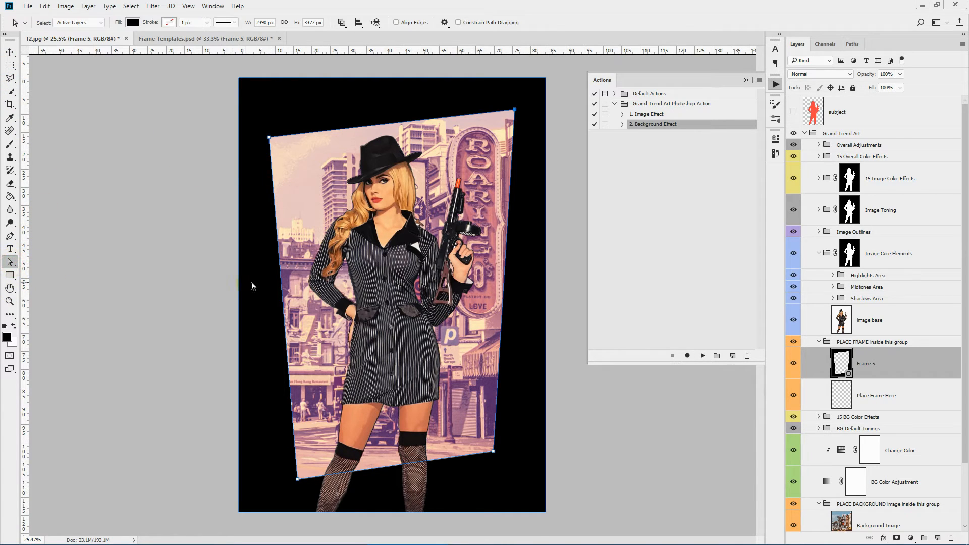
pyautogui.click(10, 65)
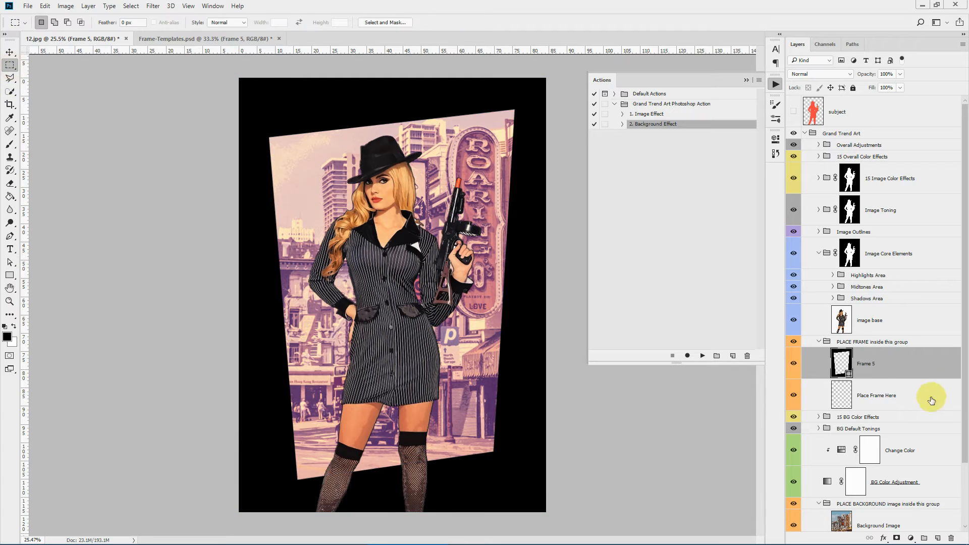
# Step: Collapse the Actions panel and select the BG Default Tonings group
pyautogui.click(883, 386)
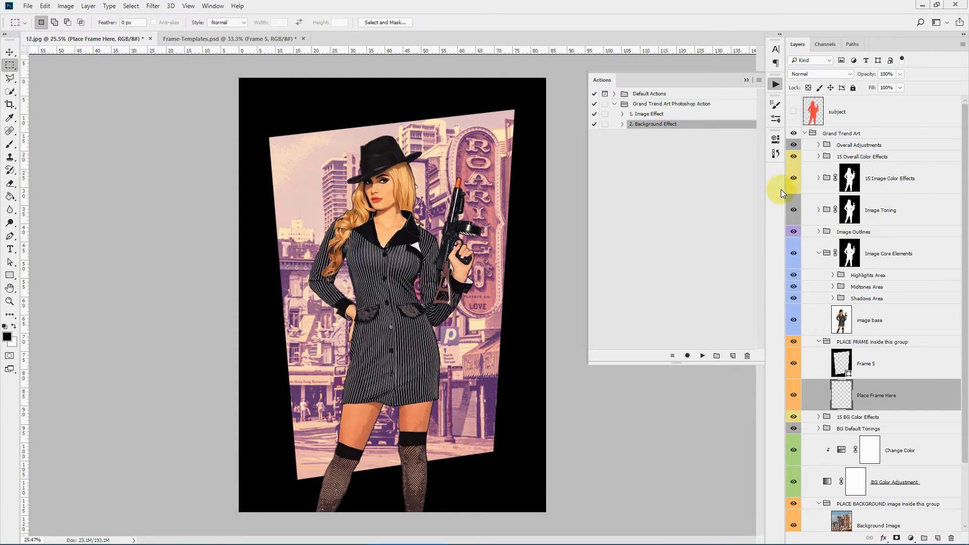
pyautogui.click(746, 80)
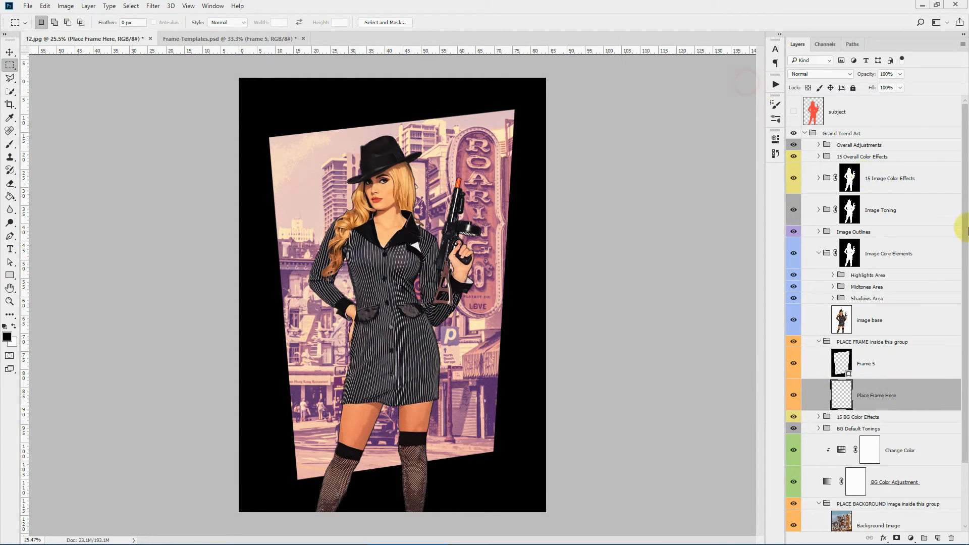
pyautogui.scroll(-3, 965, 248)
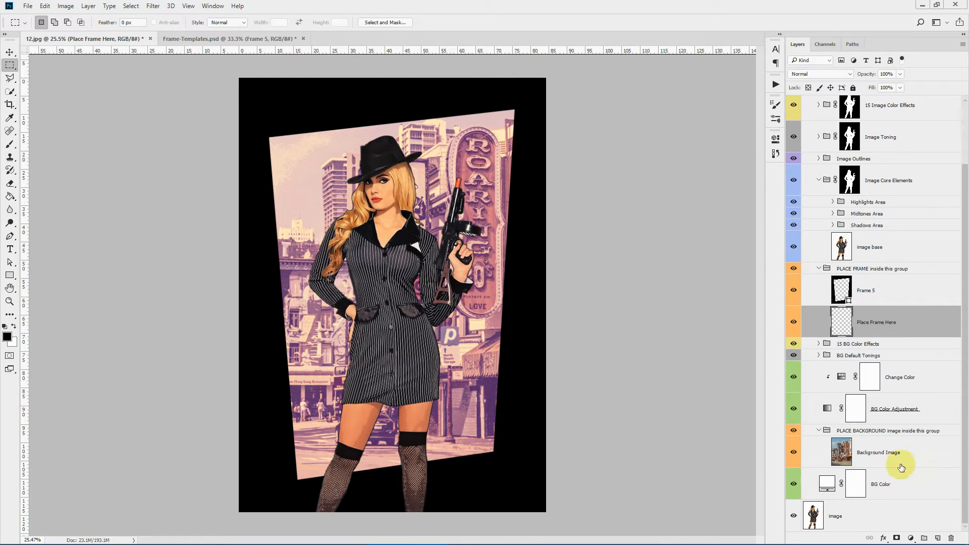
pyautogui.click(923, 488)
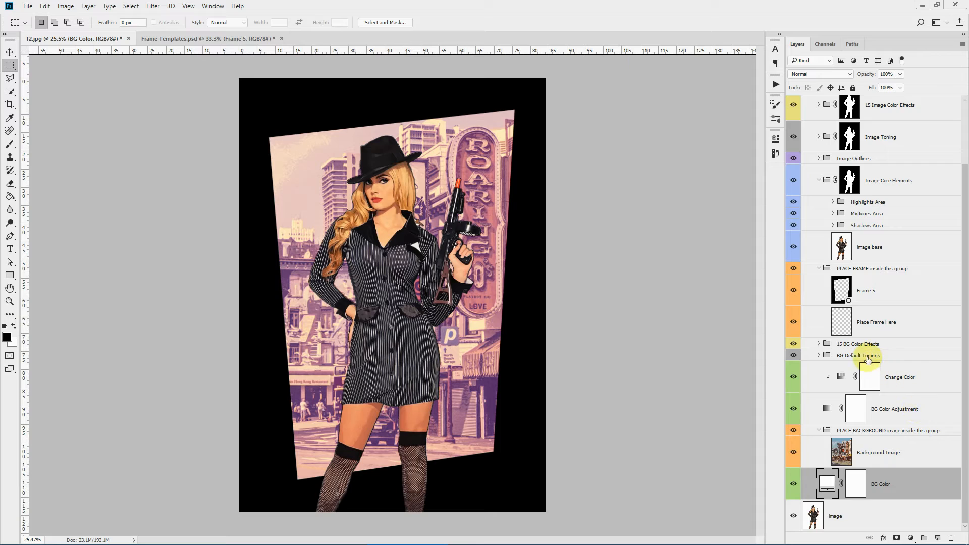
pyautogui.click(865, 355)
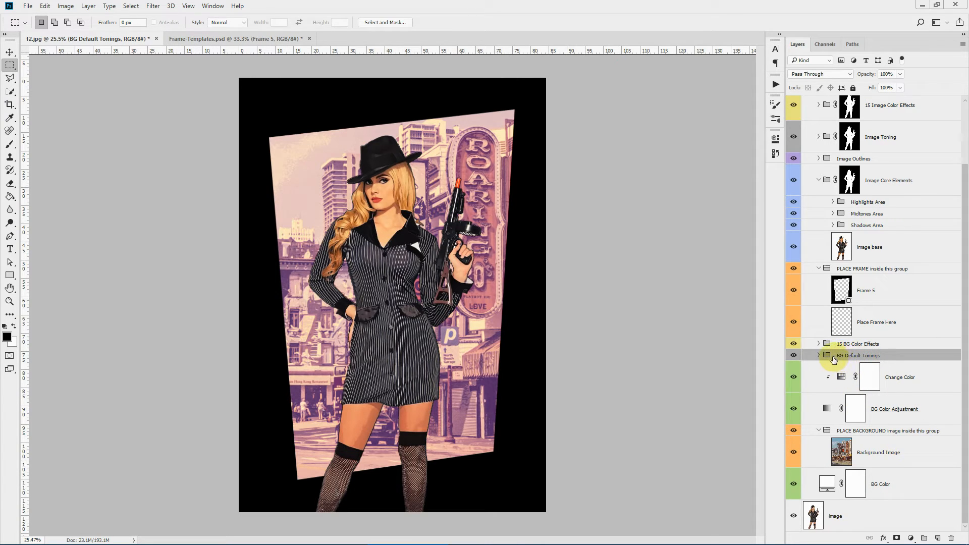
# Step: Compare the street background with and without the BG Color Adjustment layer at a closer zoom
pyautogui.click(913, 414)
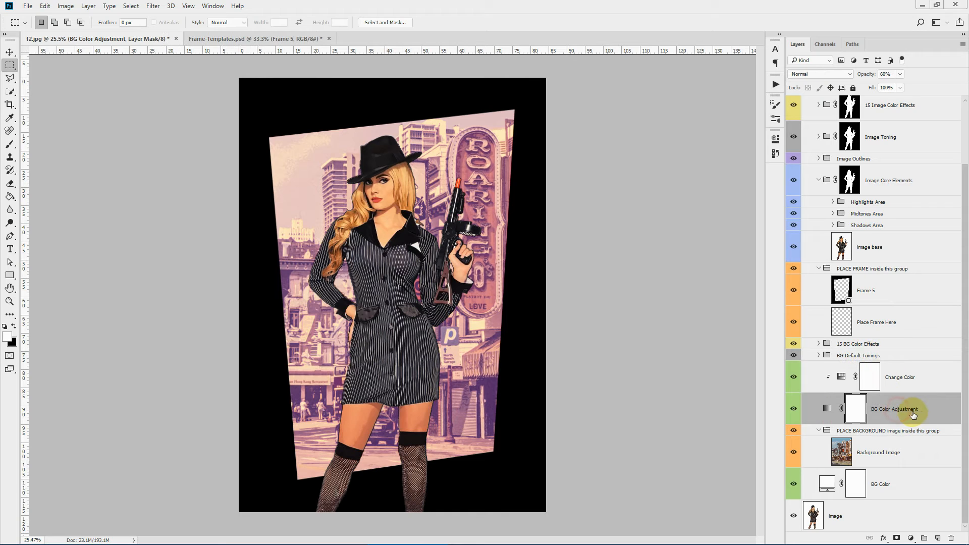
pyautogui.click(794, 409)
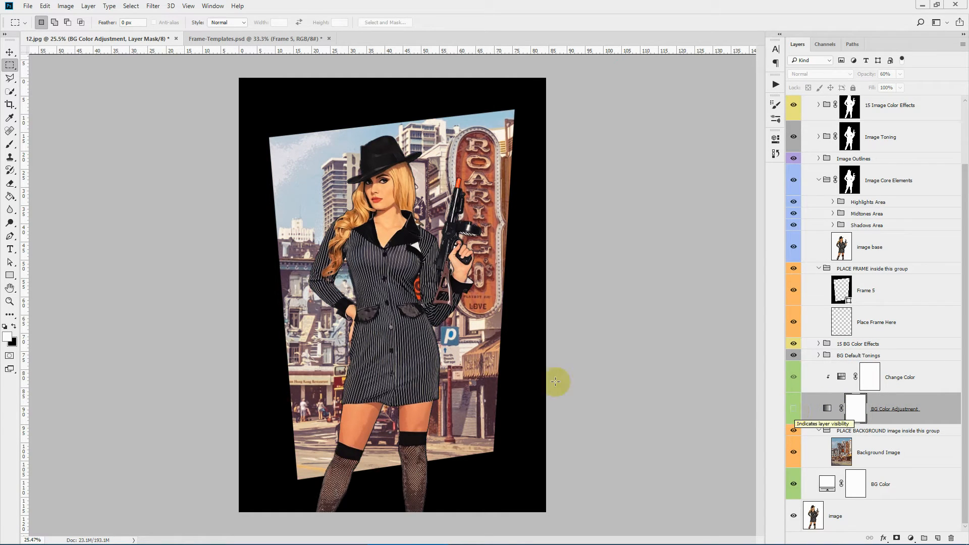
pyautogui.click(9, 301)
pyautogui.click(478, 259)
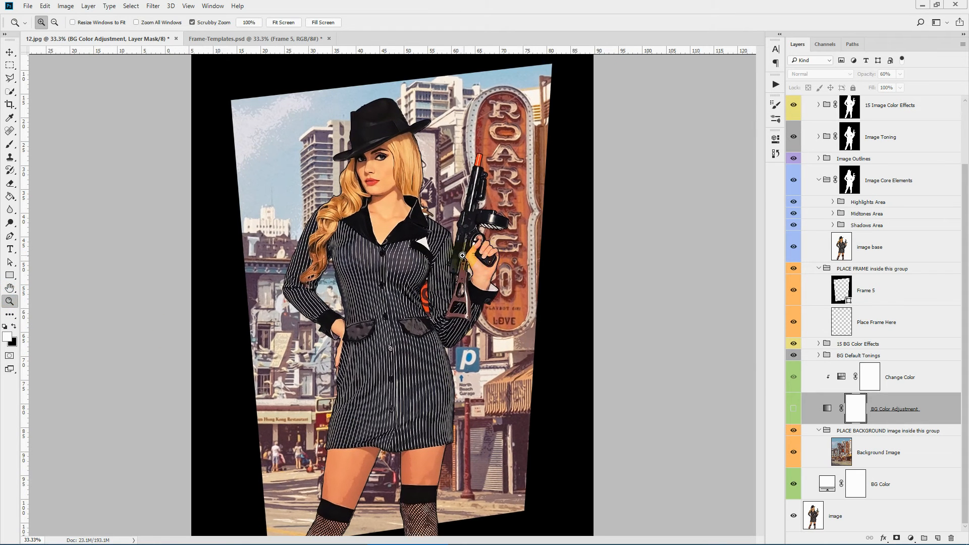
pyautogui.click(791, 411)
pyautogui.click(792, 413)
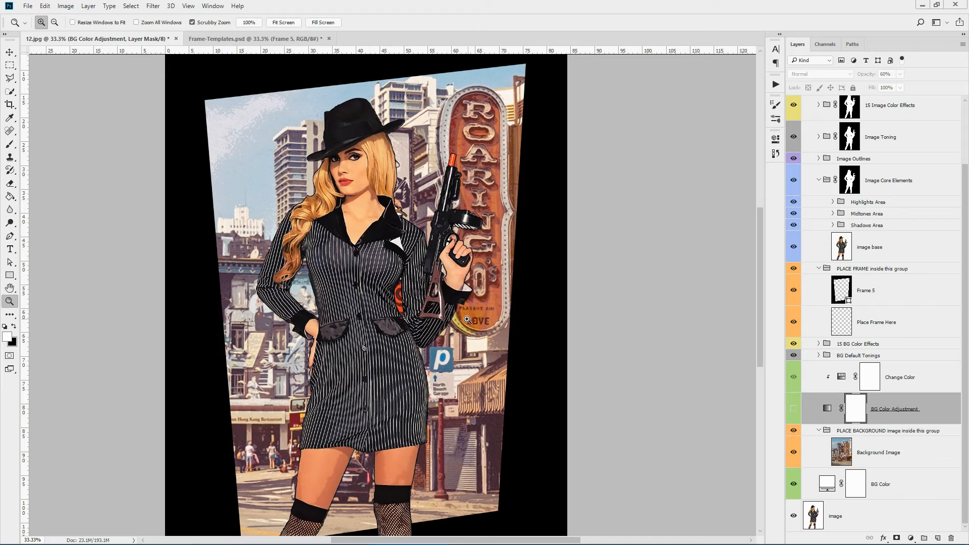
pyautogui.click(794, 409)
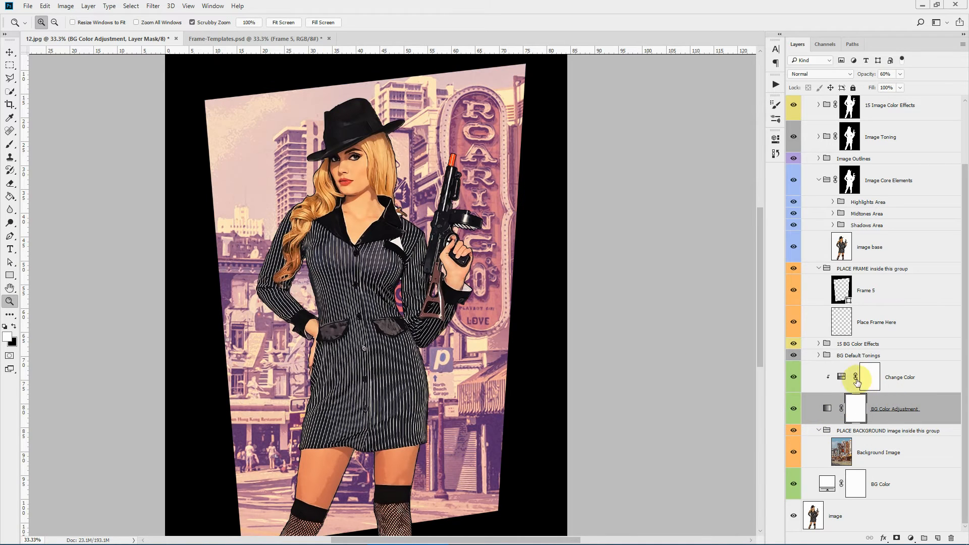
# Step: Try different hue and saturation shifts on the Change Color layer, including hue -180, and reset both values to 0
pyautogui.click(903, 377)
pyautogui.doubleClick(841, 378)
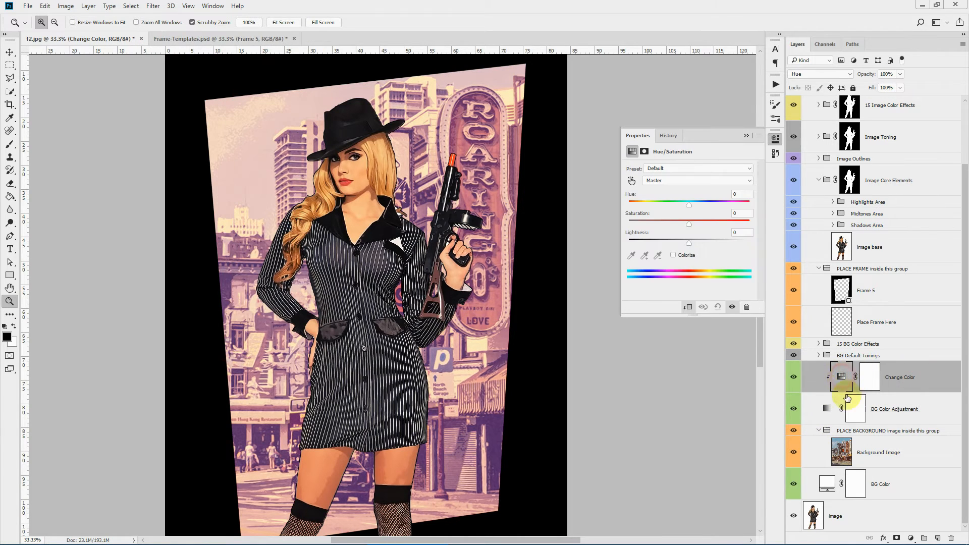
pyautogui.moveTo(687, 204); pyautogui.dragTo(619, 207)
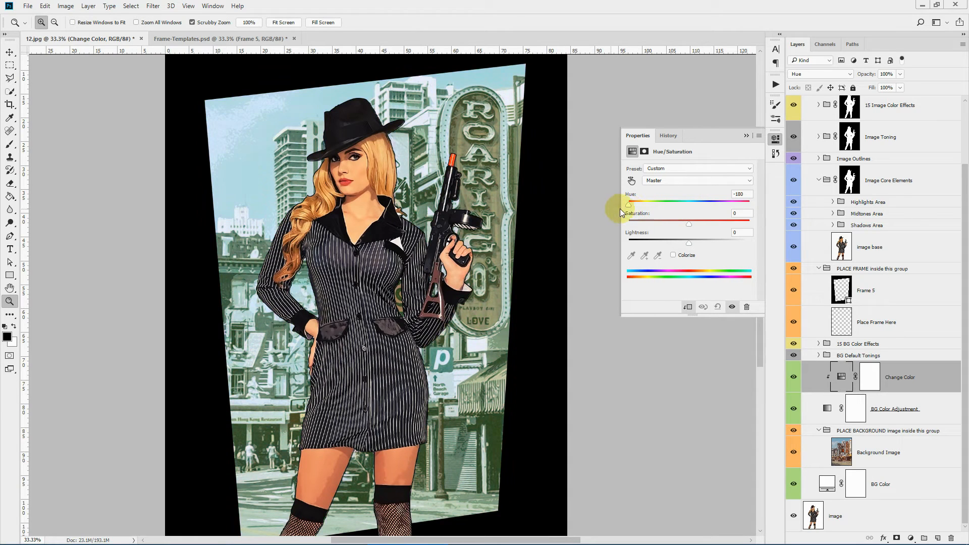
pyautogui.moveTo(707, 207)
pyautogui.mouseDown()
pyautogui.moveTo(759, 205)
pyautogui.moveTo(700, 205)
pyautogui.mouseUp()
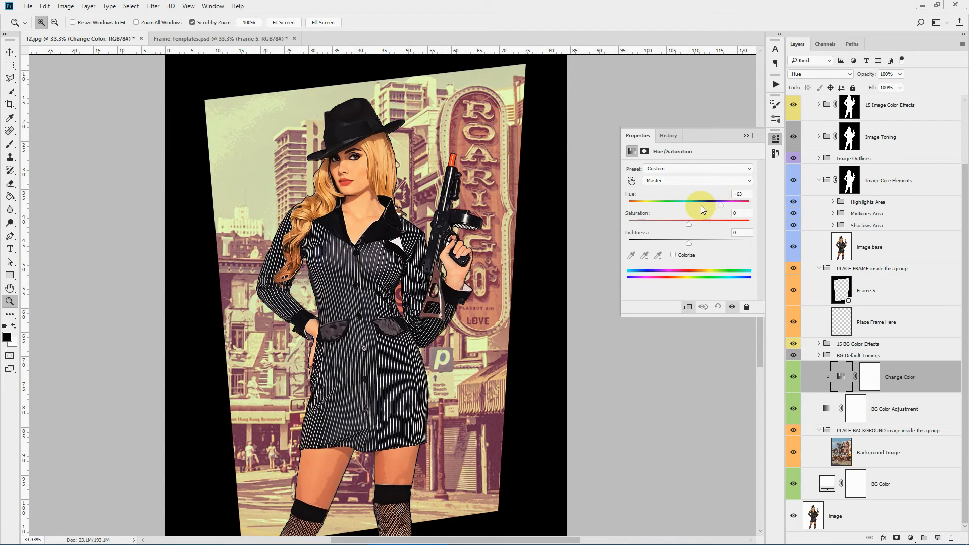
pyautogui.doubleClick(744, 193)
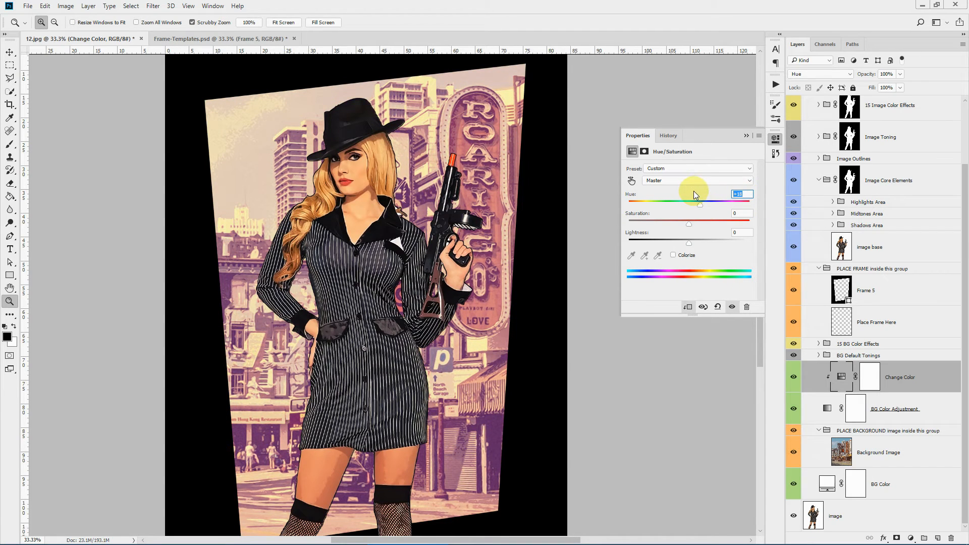
pyautogui.write('0')
pyautogui.moveTo(703, 224)
pyautogui.mouseDown()
pyautogui.moveTo(716, 224)
pyautogui.moveTo(586, 225)
pyautogui.moveTo(695, 230)
pyautogui.mouseUp()
pyautogui.doubleClick(742, 213)
pyautogui.write('0')
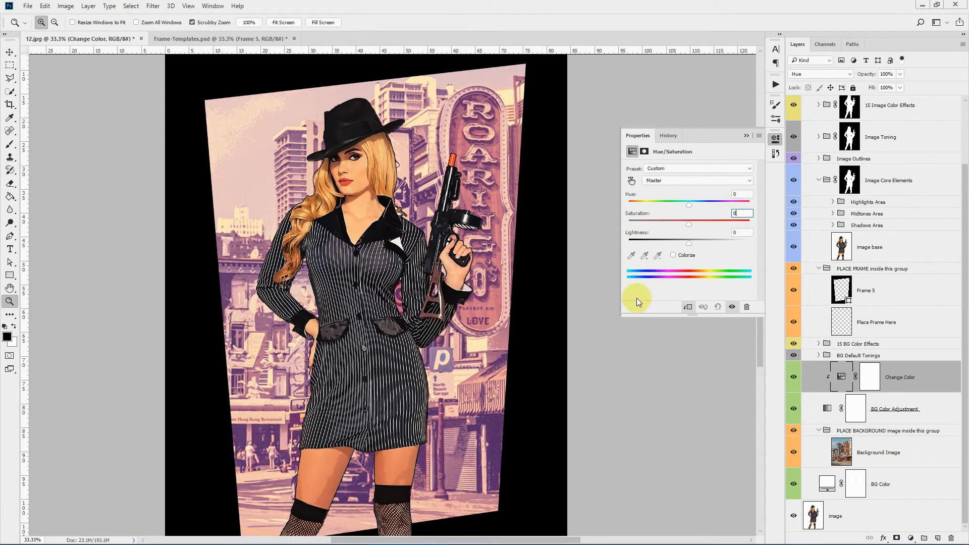
pyautogui.click(746, 137)
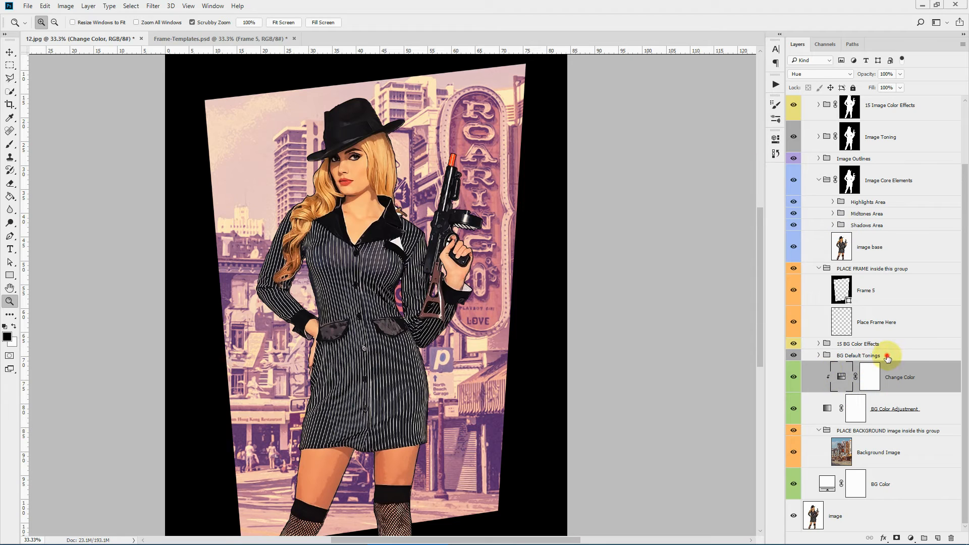
# Step: Compare the background with and without the BG Default Tonings group, and expand the group to show its toning layers
pyautogui.click(889, 354)
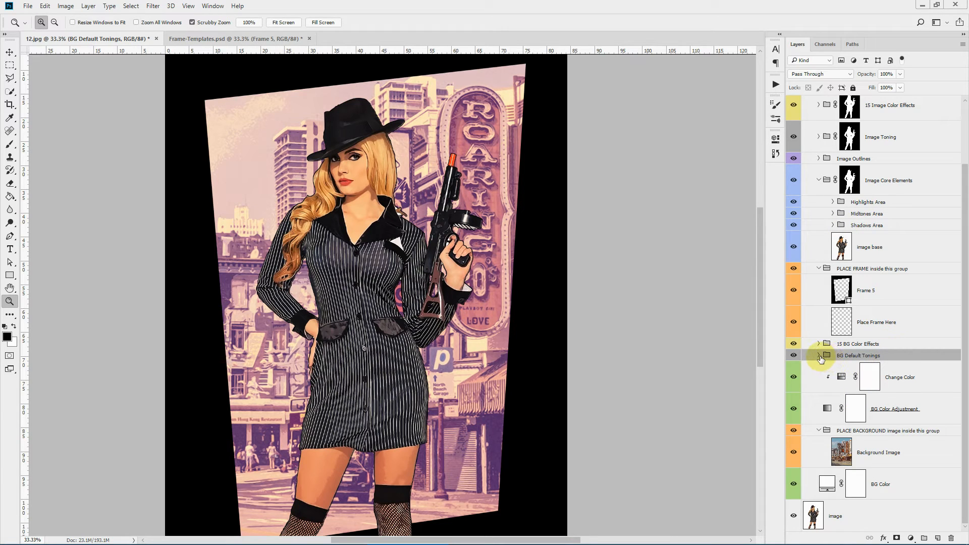
pyautogui.click(794, 356)
pyautogui.click(794, 355)
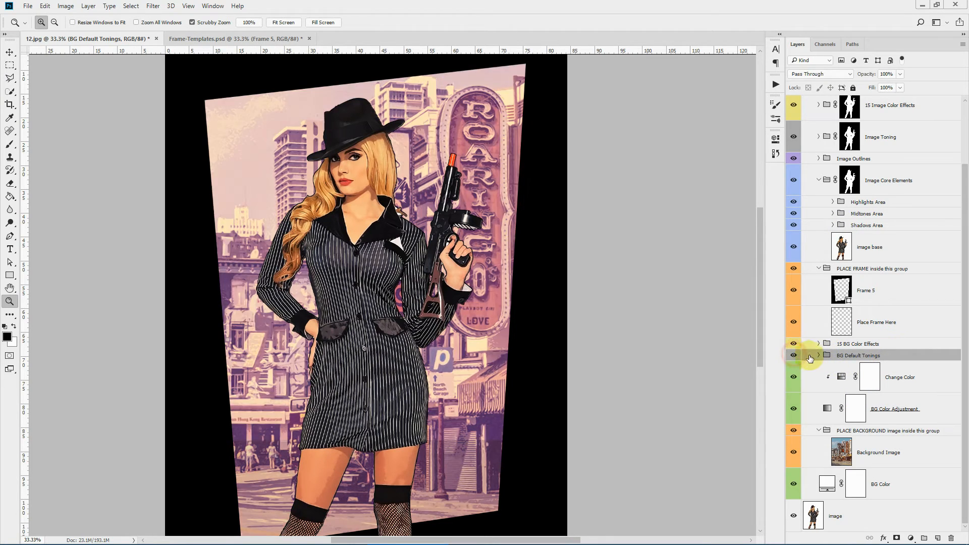
pyautogui.click(819, 355)
pyautogui.scroll(-3, 893, 323)
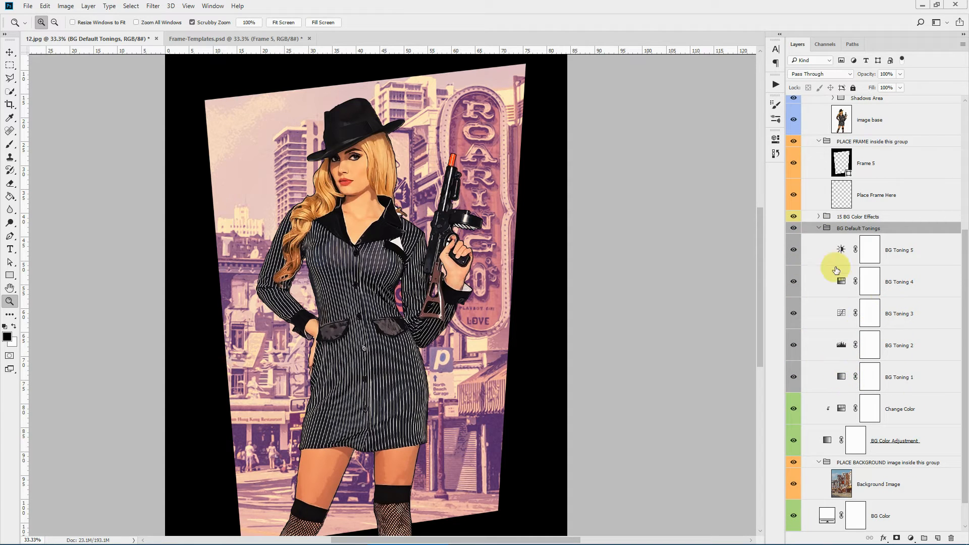
# Step: Set the white input level of the BG Toning 2 Levels adjustment to 242
pyautogui.doubleClick(846, 349)
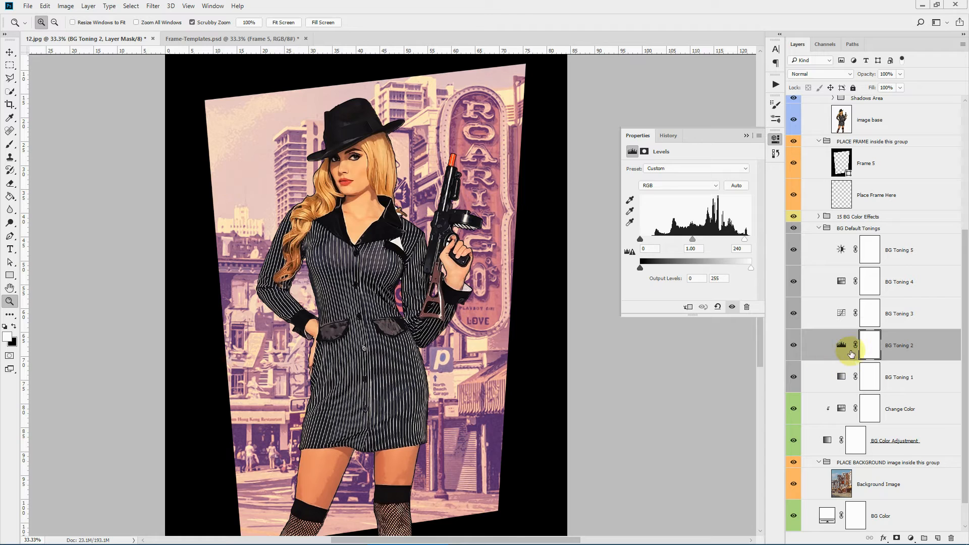
pyautogui.moveTo(745, 240); pyautogui.dragTo(748, 243)
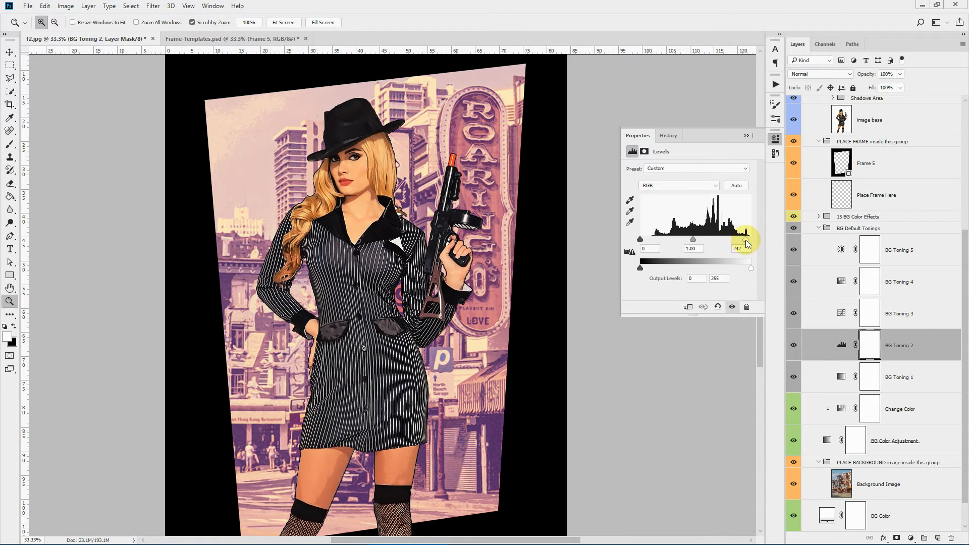
pyautogui.click(745, 136)
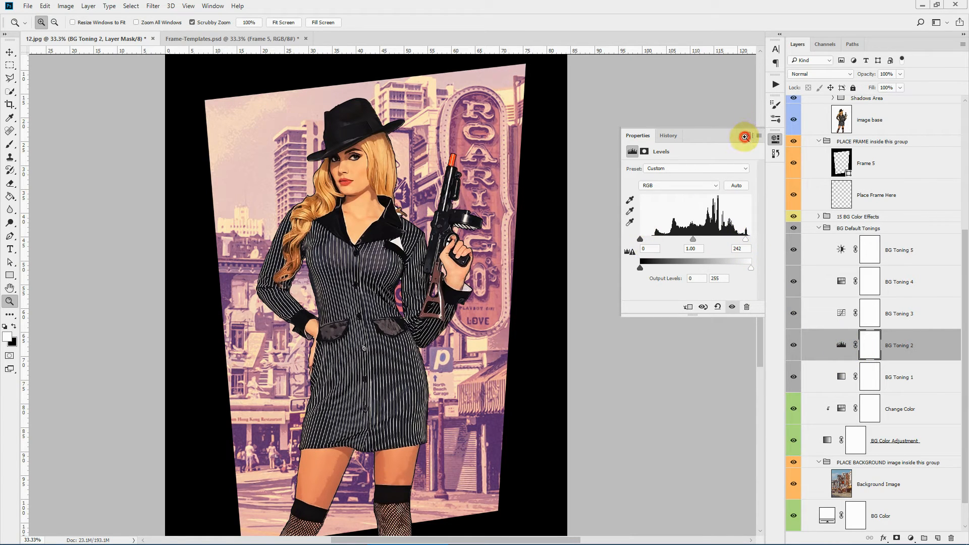
# Step: Try reshaping the Blue channel curve of BG Toning 3, discard the change and collapse the BG Default Tonings group
pyautogui.doubleClick(838, 312)
pyautogui.click(667, 181)
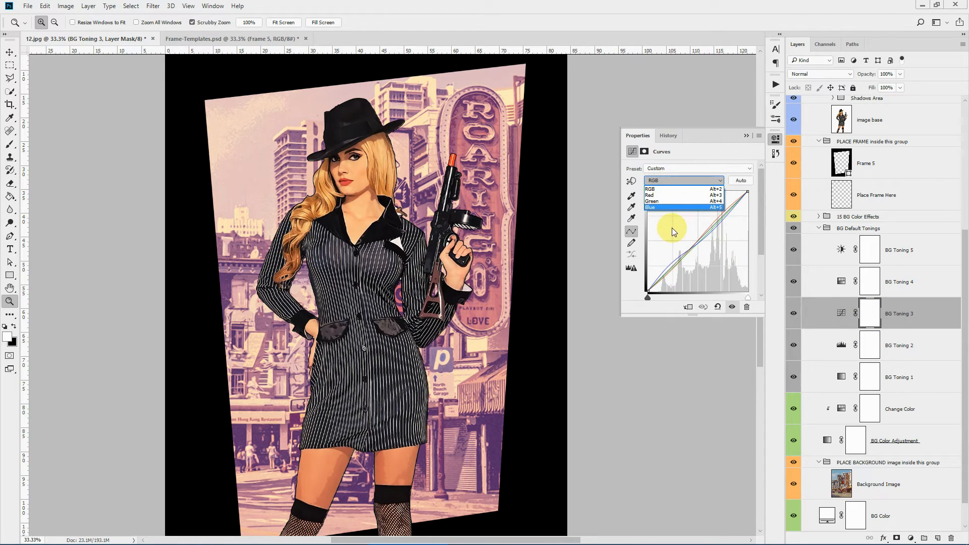
pyautogui.click(653, 208)
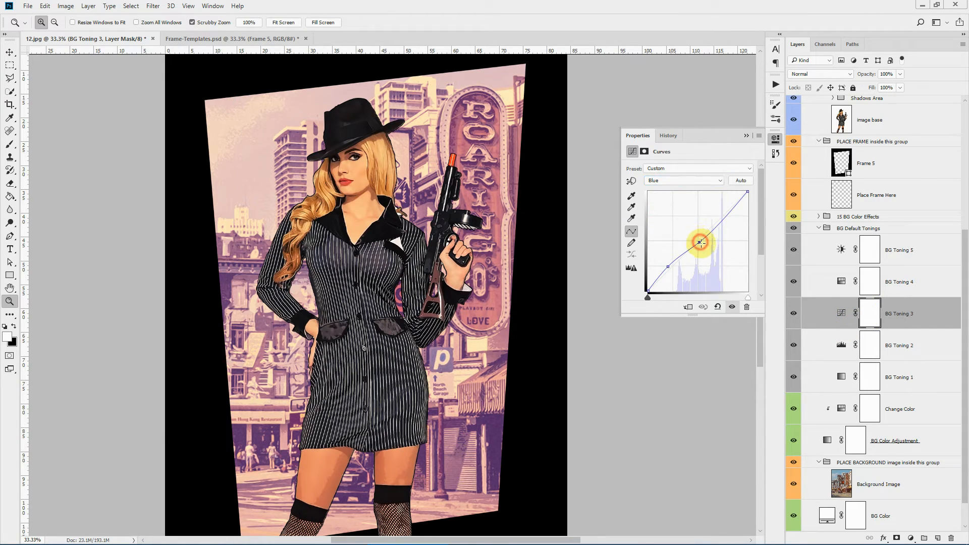
pyautogui.moveTo(700, 242); pyautogui.dragTo(662, 257)
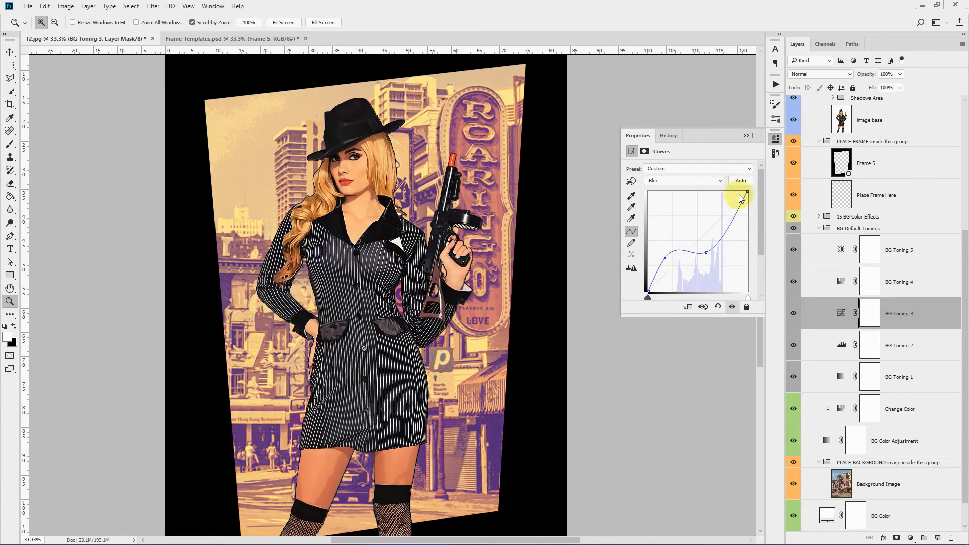
pyautogui.click(746, 135)
pyautogui.click(819, 228)
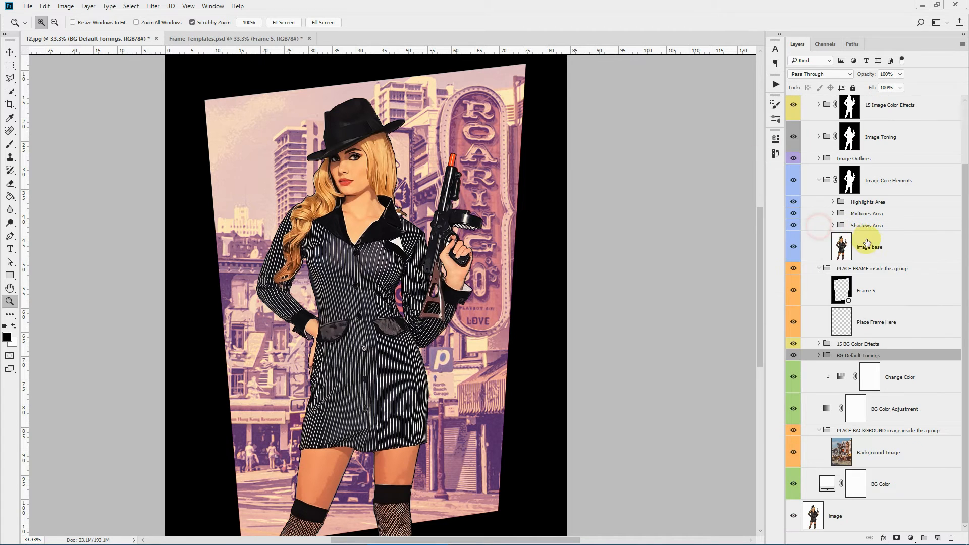
# Step: Expand the 15 BG Color Effects group, preview its lowest effects and switch the layers to small thumbnails
pyautogui.click(898, 343)
pyautogui.click(818, 343)
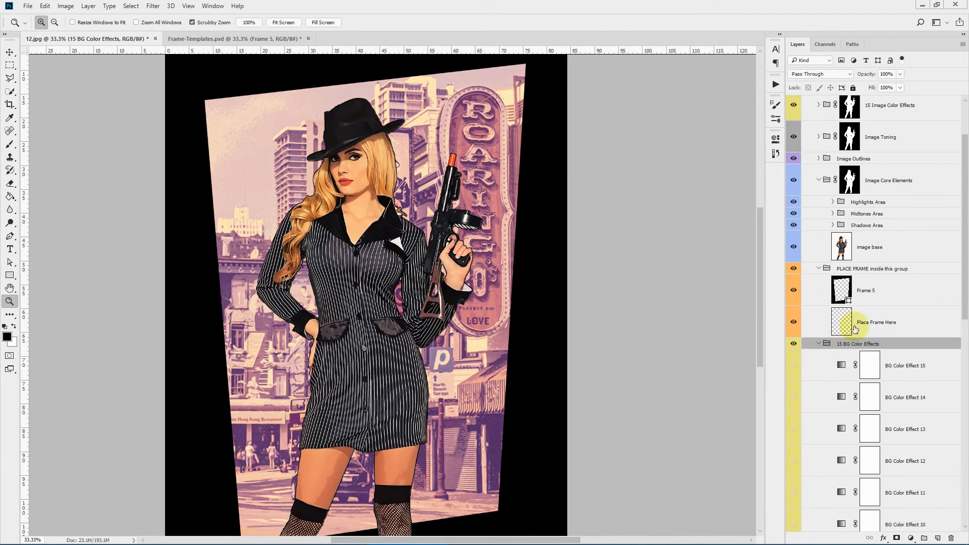
pyautogui.scroll(-5, 911, 293)
pyautogui.scroll(-2, 909, 285)
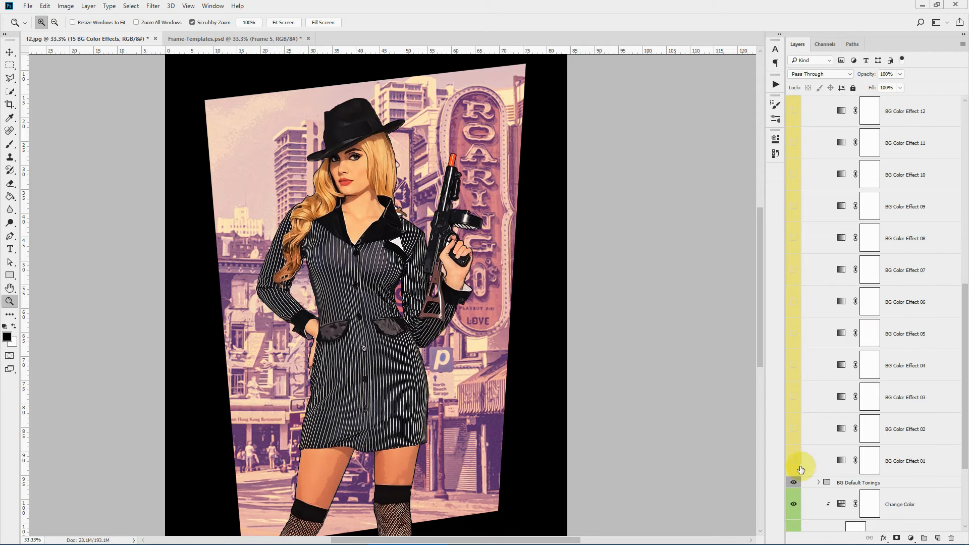
pyautogui.click(793, 449)
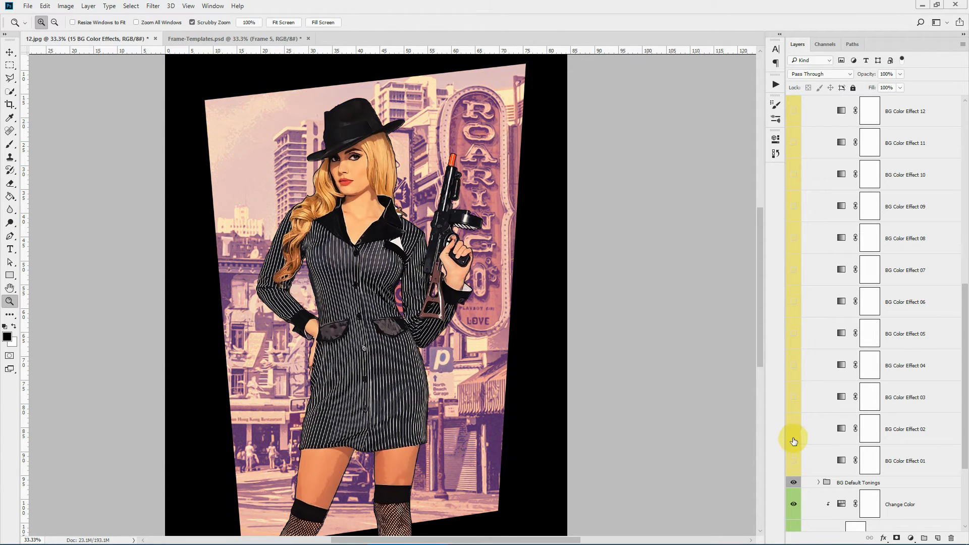
pyautogui.click(794, 429)
pyautogui.rightClick(841, 427)
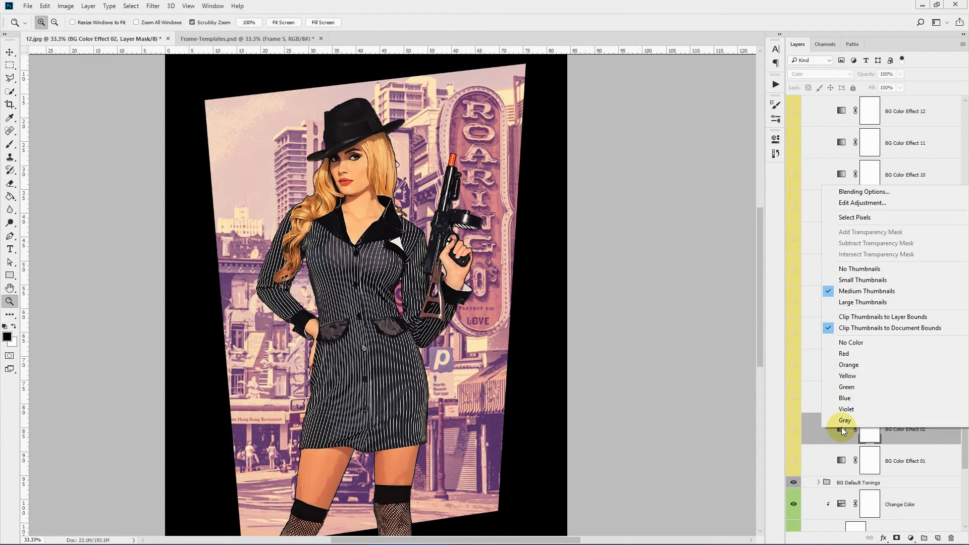
pyautogui.click(856, 279)
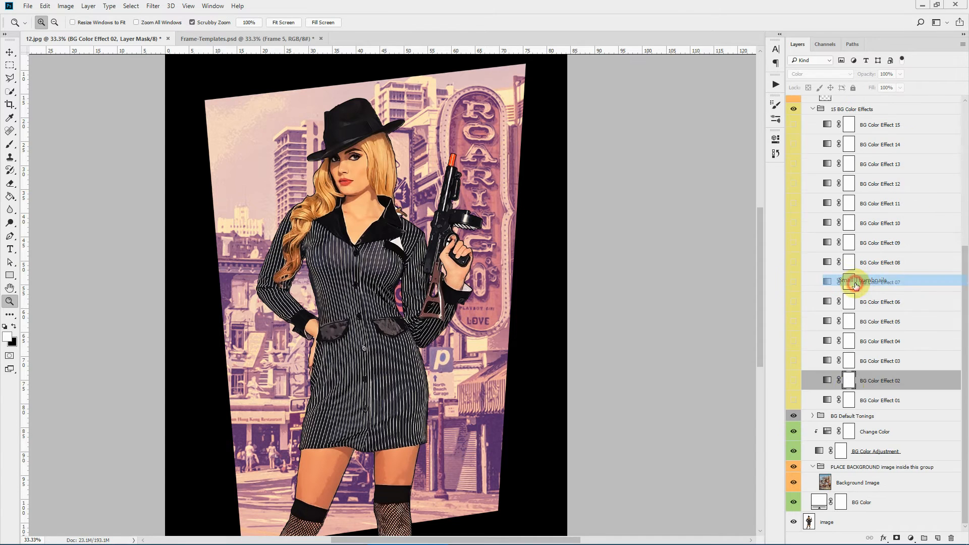
# Step: Preview BG Color Effects 03, 04, 06 and 15 through 11 one at a time, hiding each again
pyautogui.click(794, 360)
pyautogui.click(794, 360)
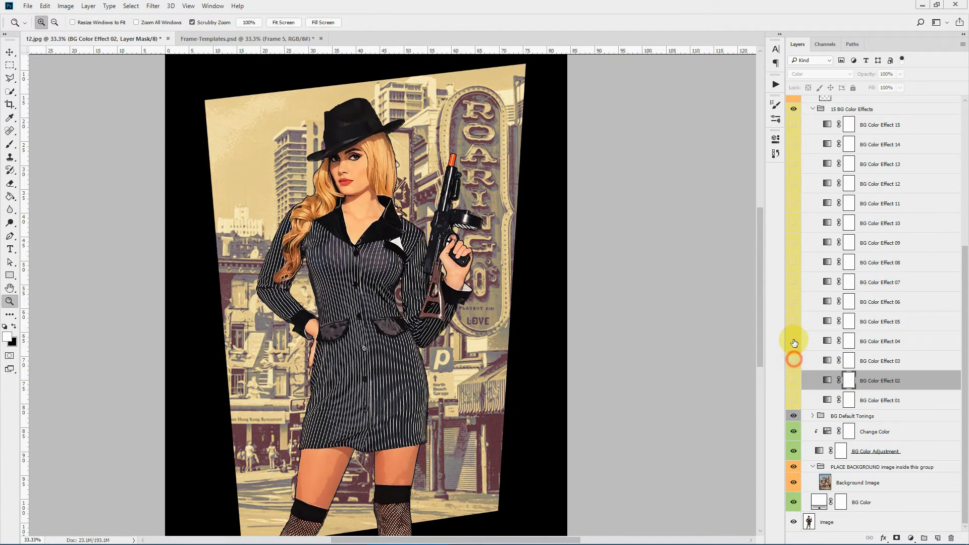
pyautogui.click(794, 341)
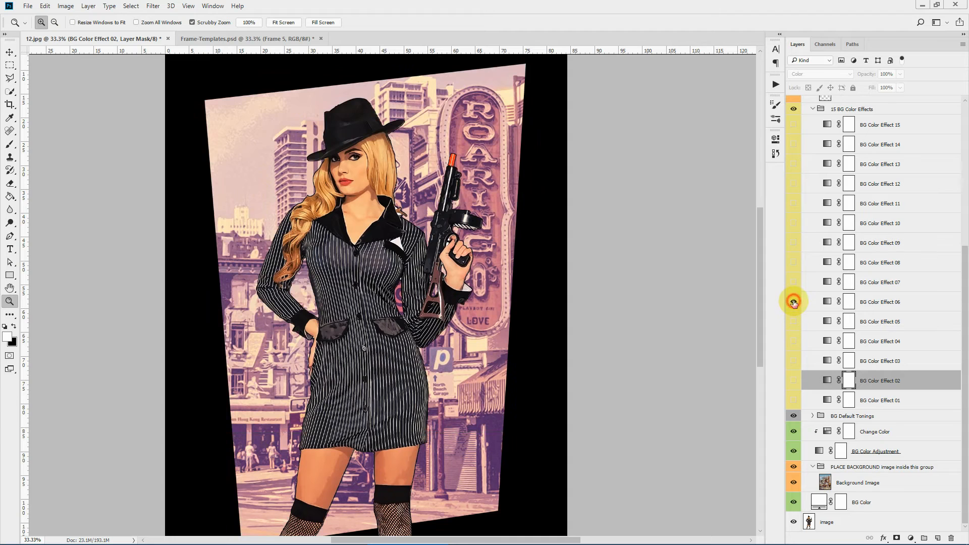
pyautogui.click(793, 301)
pyautogui.click(792, 126)
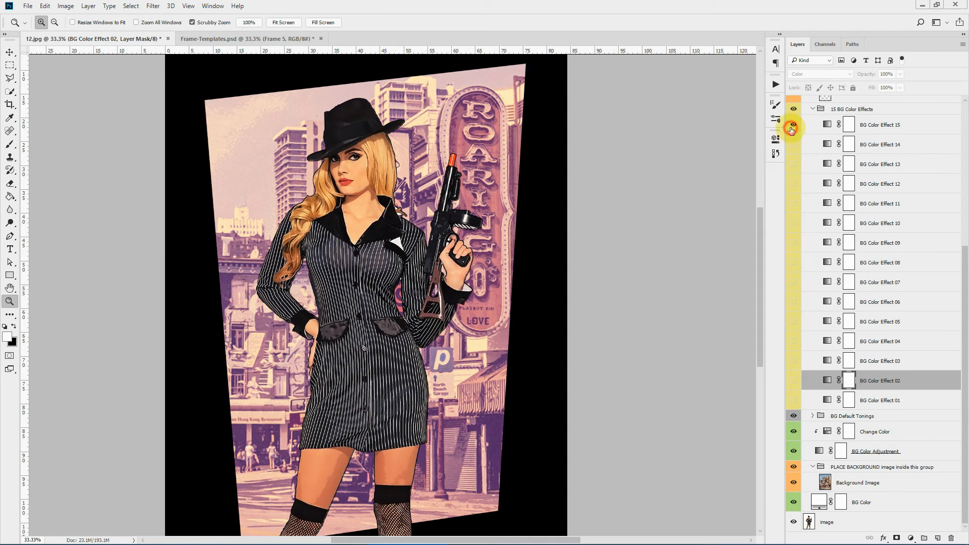
pyautogui.click(793, 145)
pyautogui.click(794, 165)
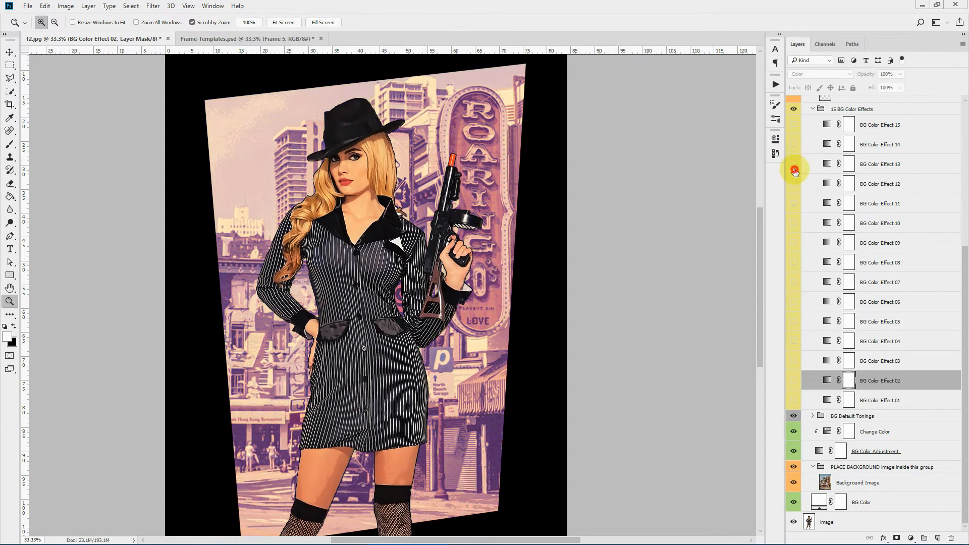
pyautogui.click(794, 184)
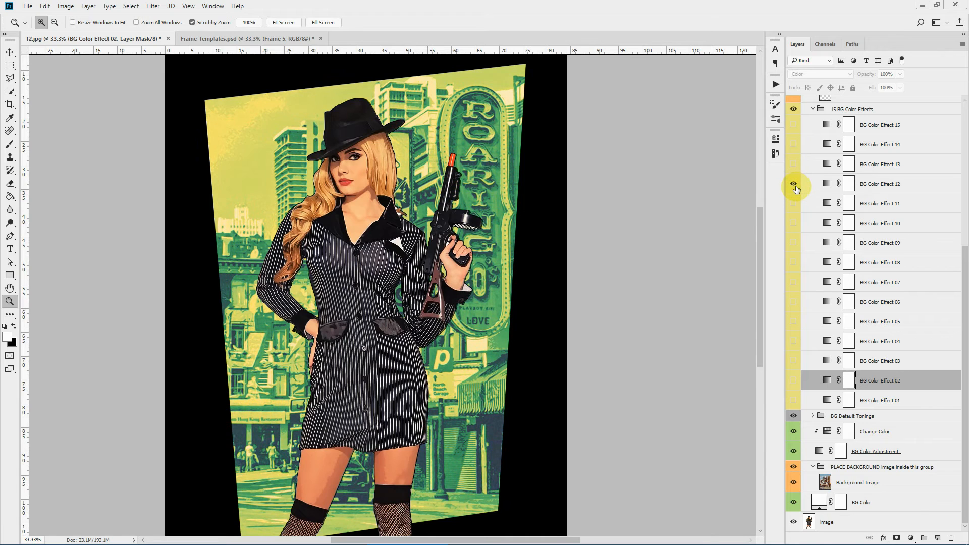
pyautogui.click(793, 204)
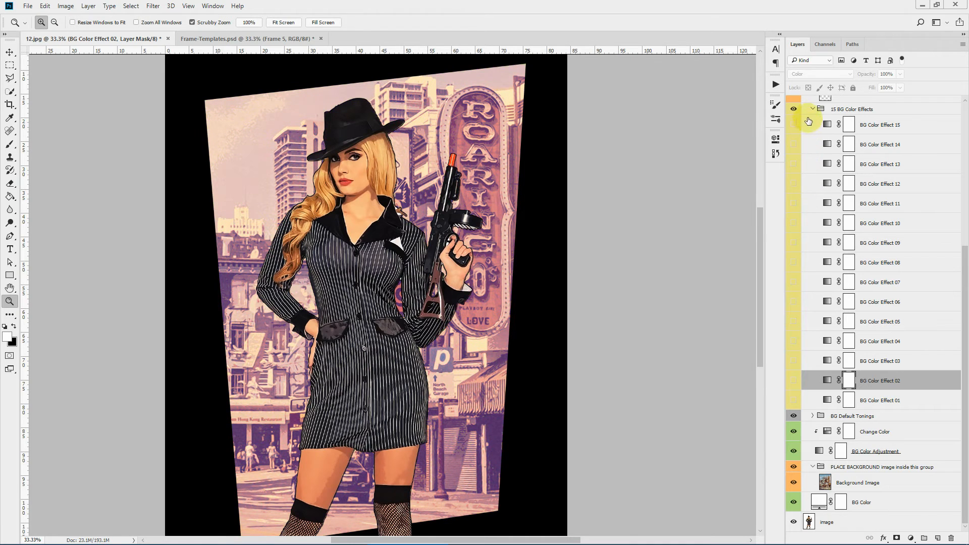
# Step: Collapse the 15 BG Color Effects group and select the Image Core Elements group
pyautogui.click(812, 109)
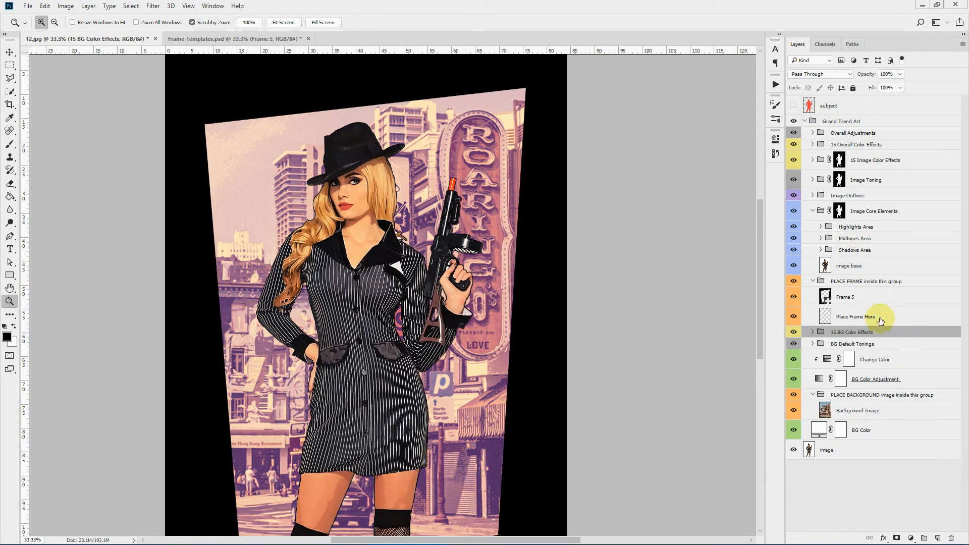
pyautogui.click(876, 283)
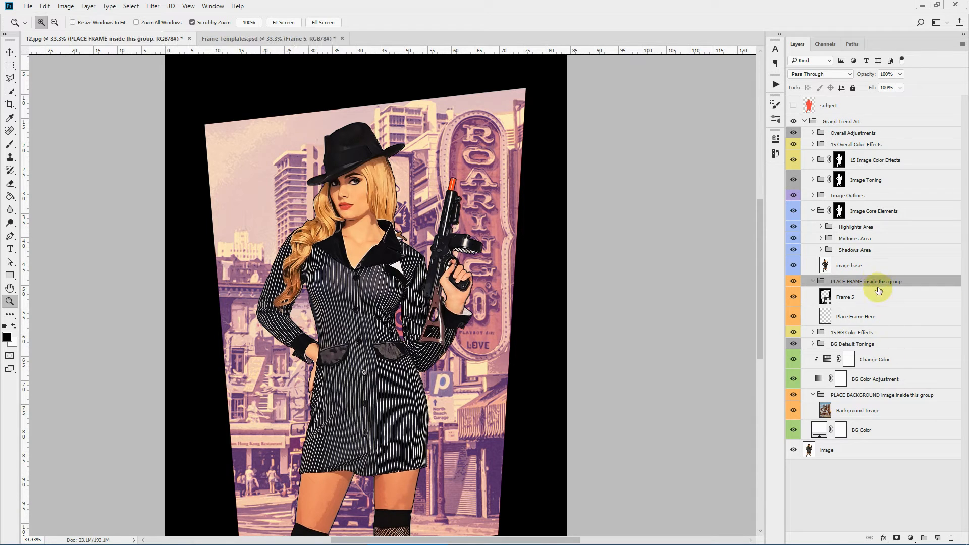
pyautogui.click(885, 214)
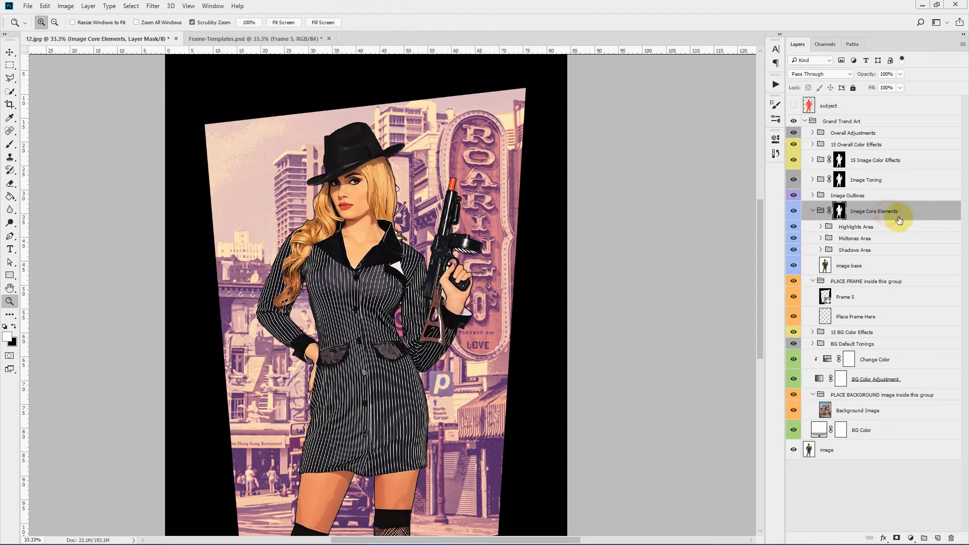
# Step: Preview the artwork without the Image Core Elements group and without the image base layer, showing each again
pyautogui.click(793, 211)
pyautogui.click(793, 211)
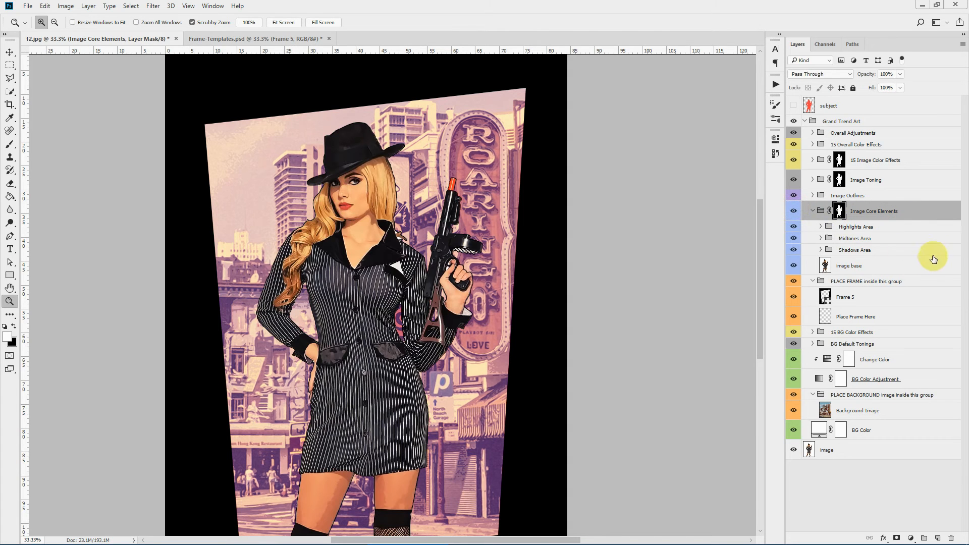
pyautogui.click(863, 265)
pyautogui.click(795, 265)
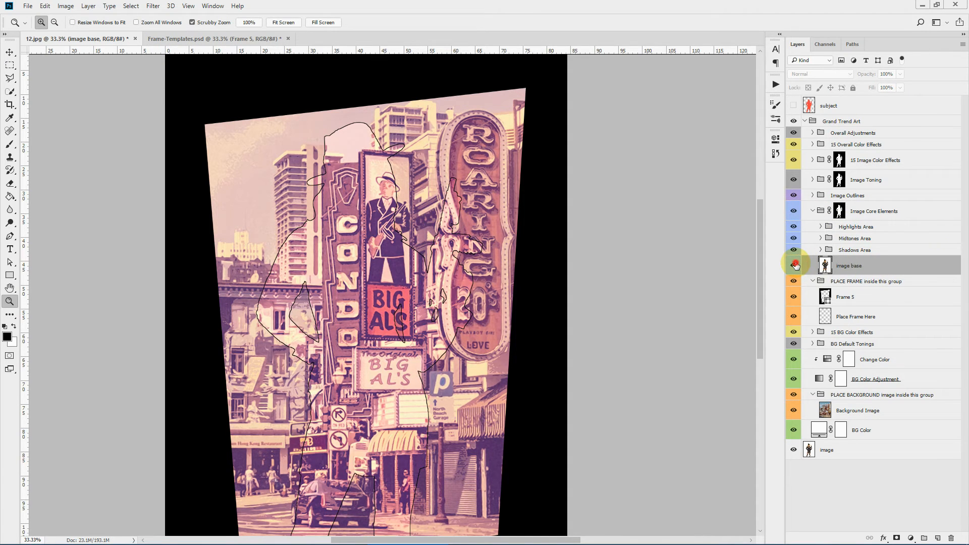
pyautogui.click(795, 265)
# Step: Expand Shadows Area, show Shadows (Change Color Overlay), try other blue and hue variations, discard the color change and hide the layer
pyautogui.click(866, 250)
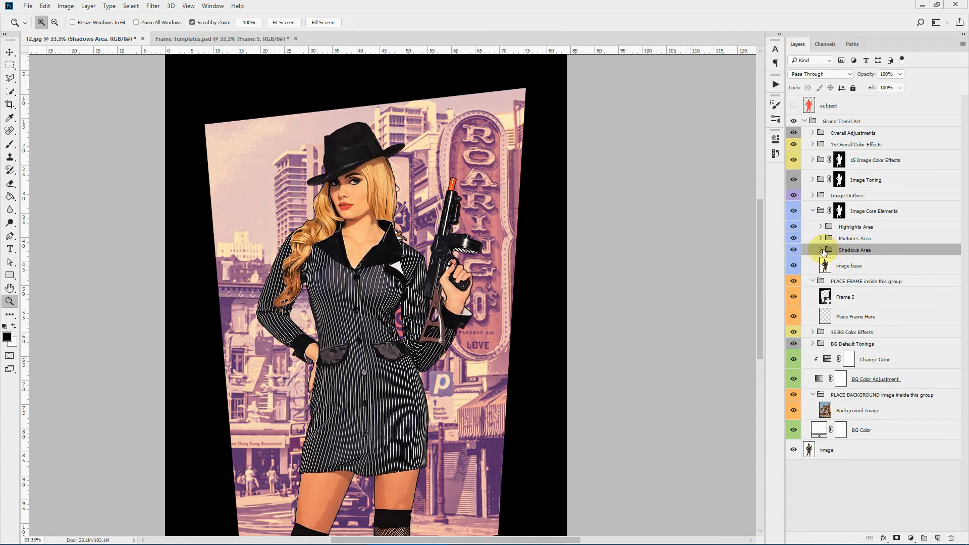
pyautogui.click(821, 250)
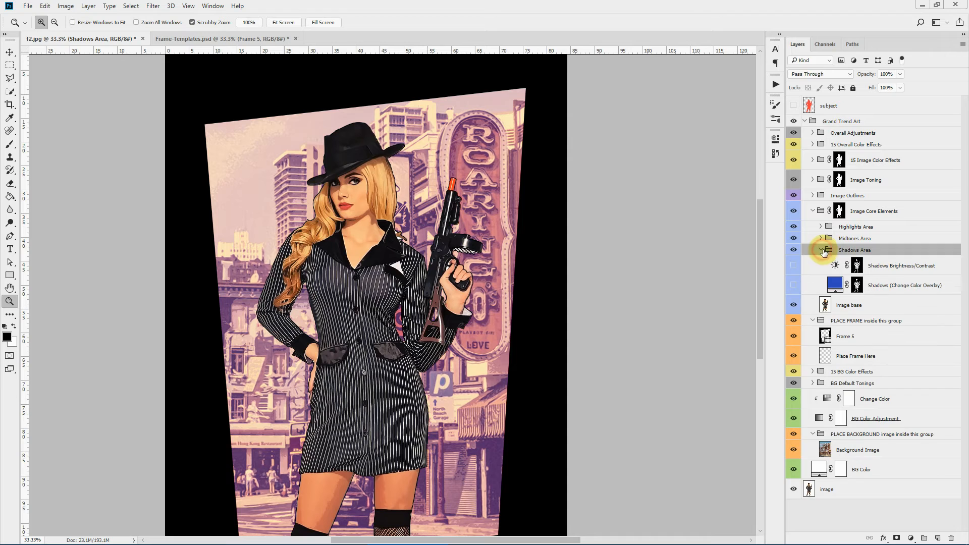
pyautogui.click(794, 286)
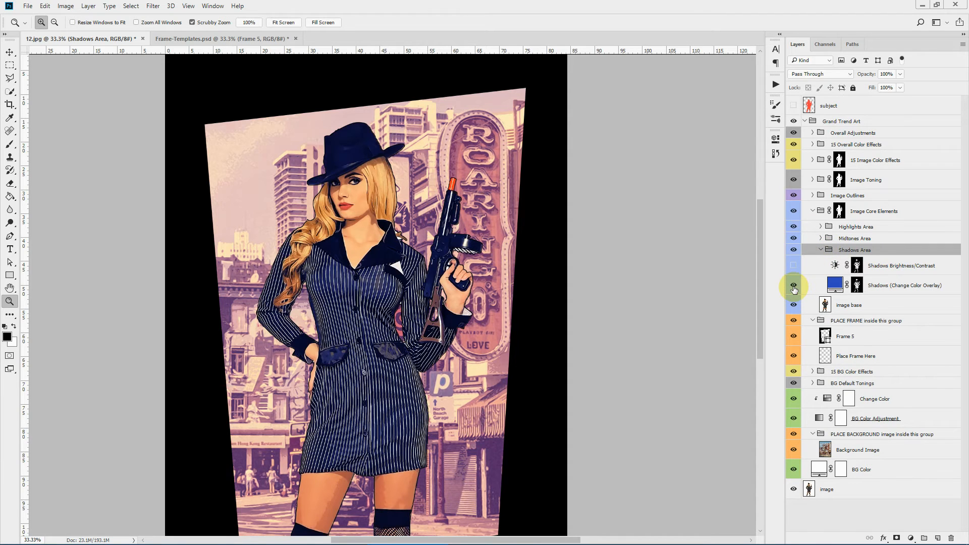
pyautogui.doubleClick(833, 284)
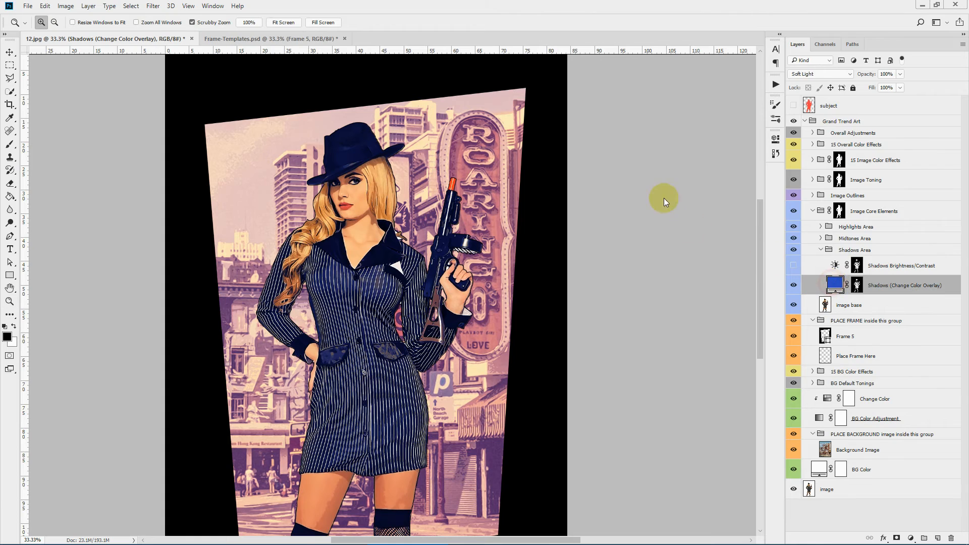
pyautogui.moveTo(763, 154); pyautogui.dragTo(762, 196)
pyautogui.click(746, 114)
pyautogui.moveTo(733, 136)
pyautogui.mouseDown()
pyautogui.moveTo(760, 117)
pyautogui.moveTo(761, 150)
pyautogui.mouseUp()
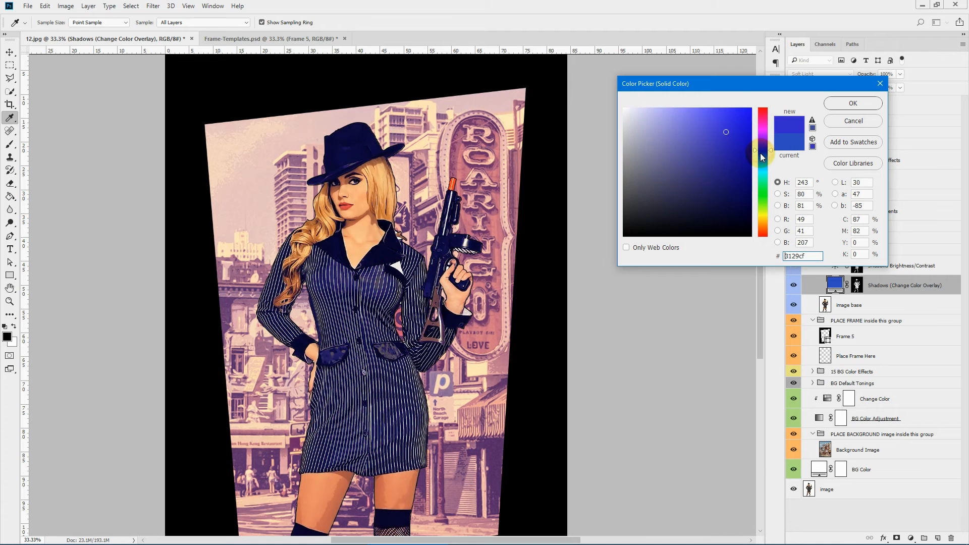
pyautogui.click(853, 121)
pyautogui.click(793, 285)
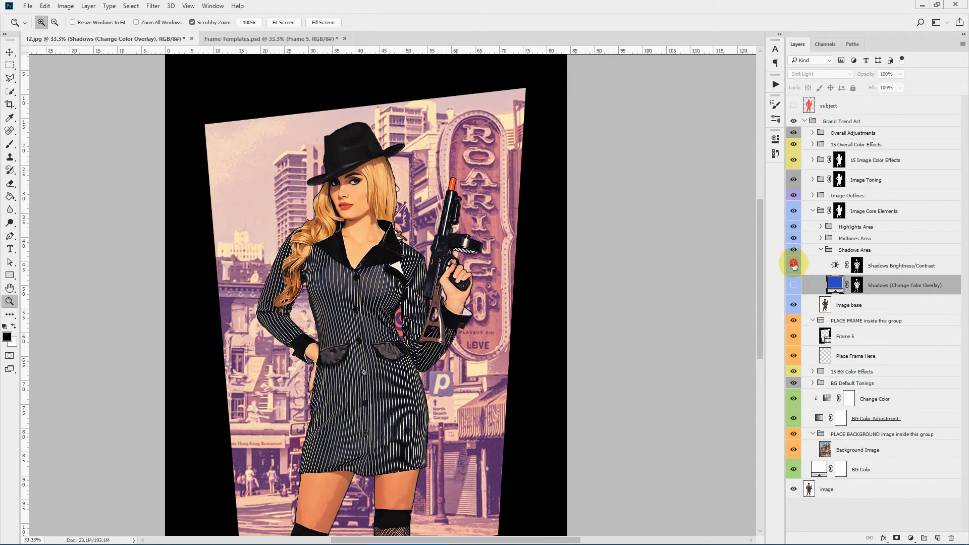
# Step: Show Shadows Brightness/Contrast, test its brightness, hide the layer and collapse the Shadows Area group
pyautogui.doubleClick(834, 266)
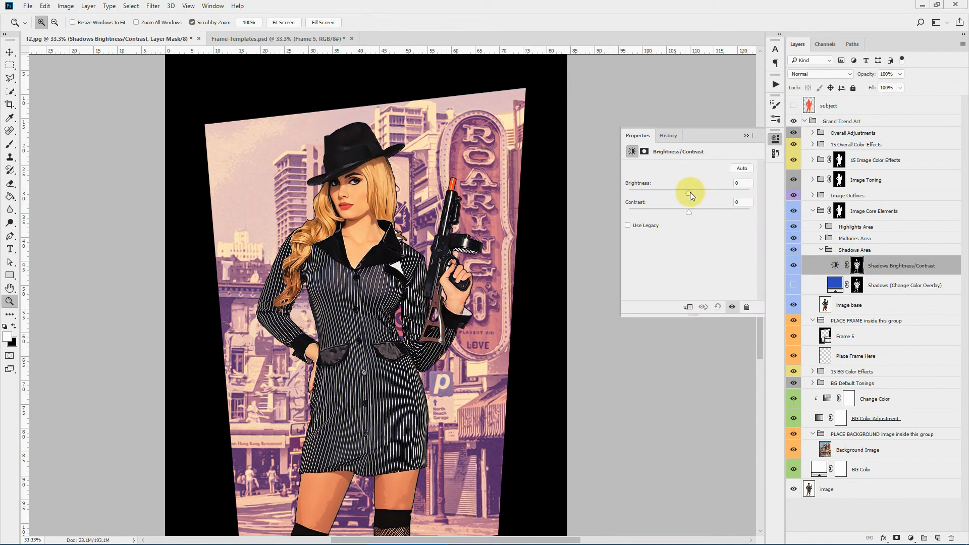
pyautogui.moveTo(690, 192)
pyautogui.mouseDown()
pyautogui.moveTo(742, 195)
pyautogui.moveTo(690, 196)
pyautogui.mouseUp()
pyautogui.click(746, 135)
pyautogui.click(793, 266)
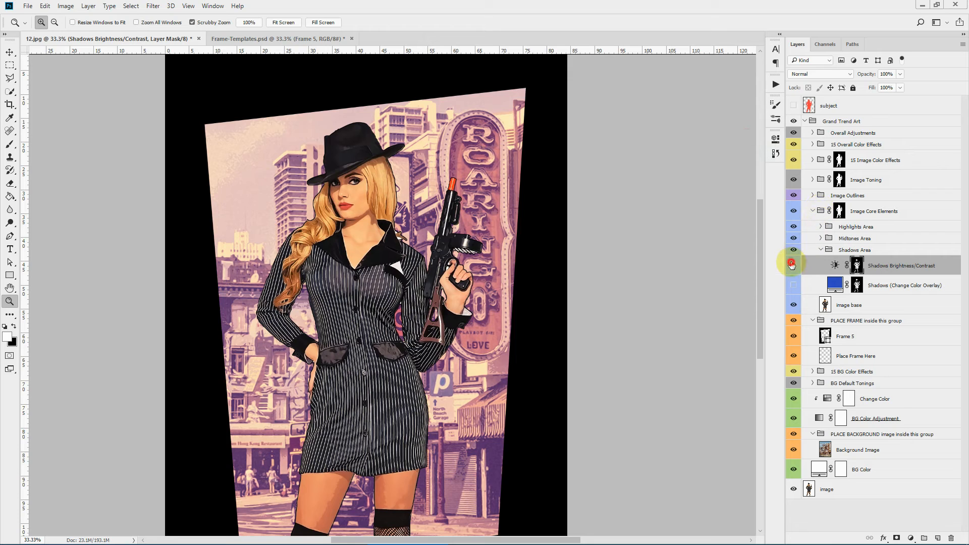
pyautogui.click(822, 251)
# Step: Expand Midtones Area, show Midtones (Change Color Overlay), try different hues, discard the color change and hide the layer
pyautogui.click(818, 240)
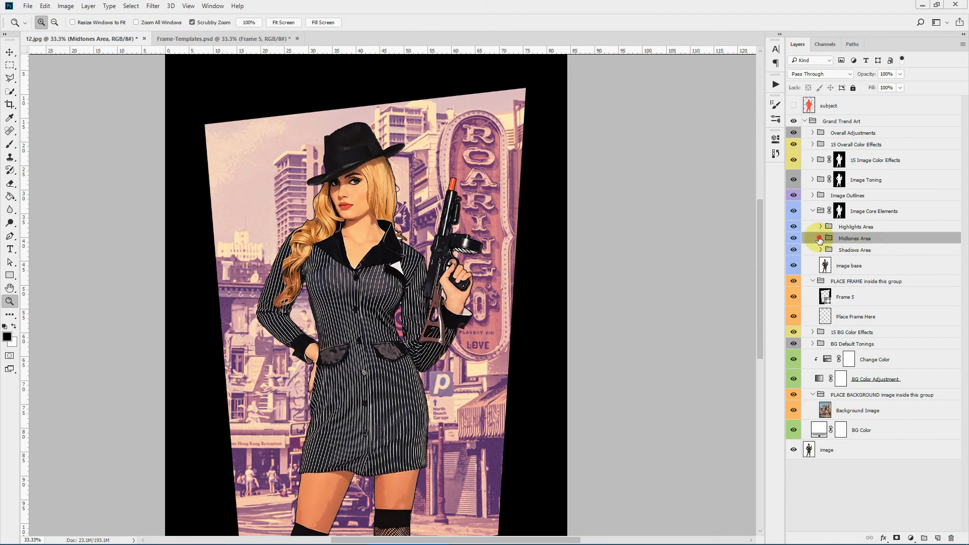
pyautogui.click(820, 239)
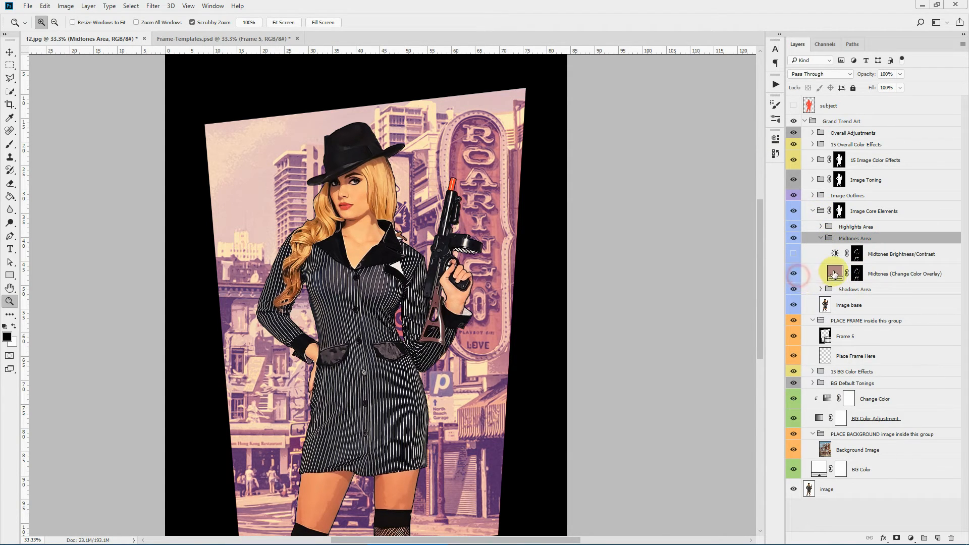
pyautogui.doubleClick(835, 273)
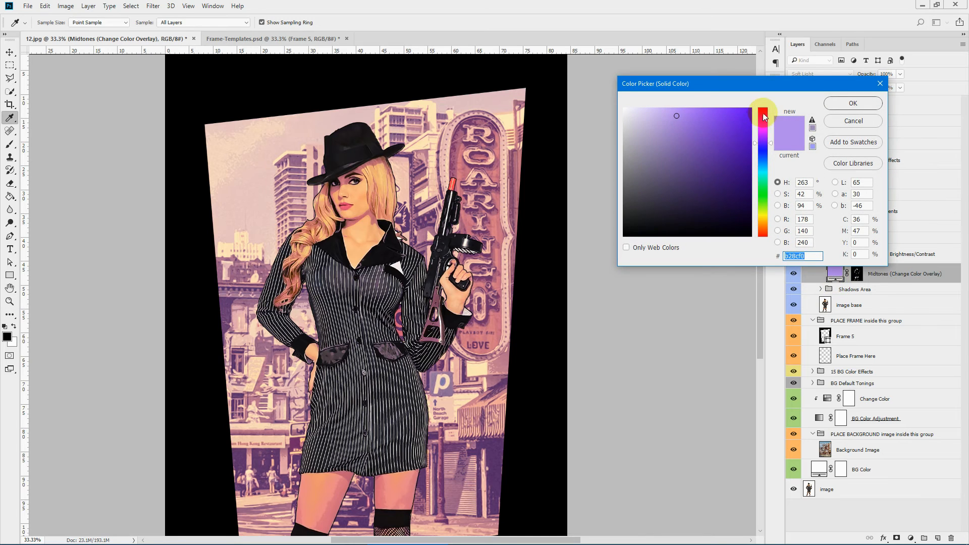
pyautogui.moveTo(763, 112); pyautogui.dragTo(762, 203)
pyautogui.click(853, 121)
pyautogui.press('z')
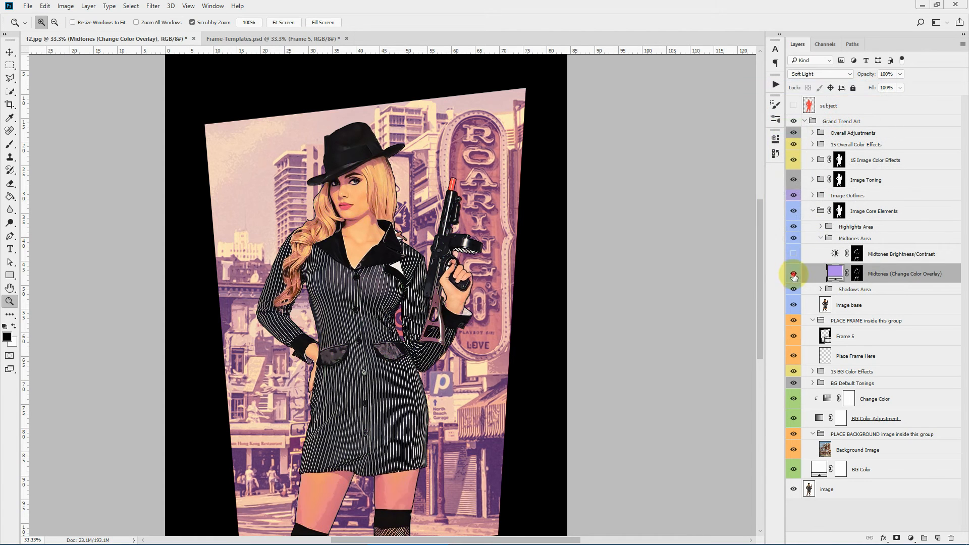
pyautogui.click(793, 273)
# Step: Set the Midtones Brightness/Contrast layer's brightness to -24, hide the layer and collapse the Midtones Area group
pyautogui.doubleClick(834, 255)
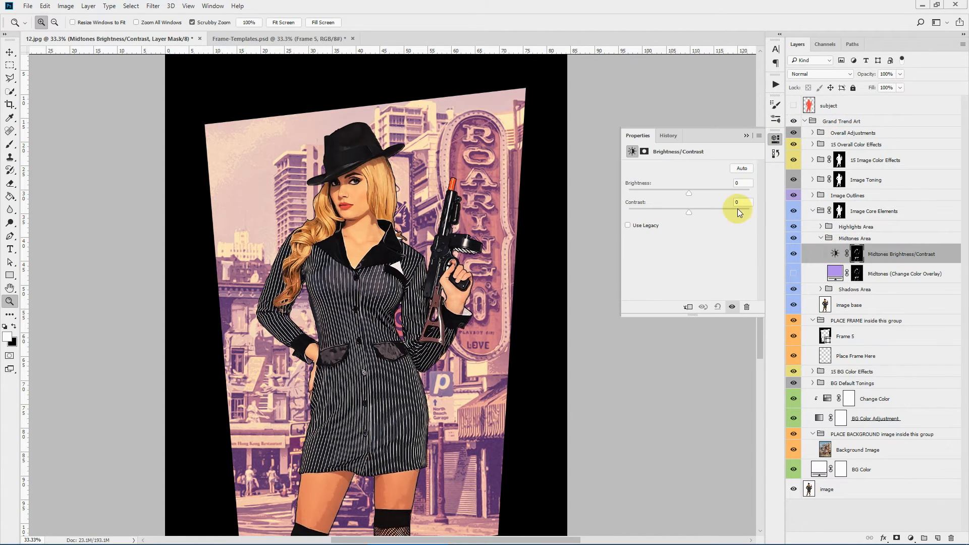
pyautogui.moveTo(689, 194)
pyautogui.mouseDown()
pyautogui.moveTo(713, 195)
pyautogui.moveTo(681, 193)
pyautogui.mouseUp()
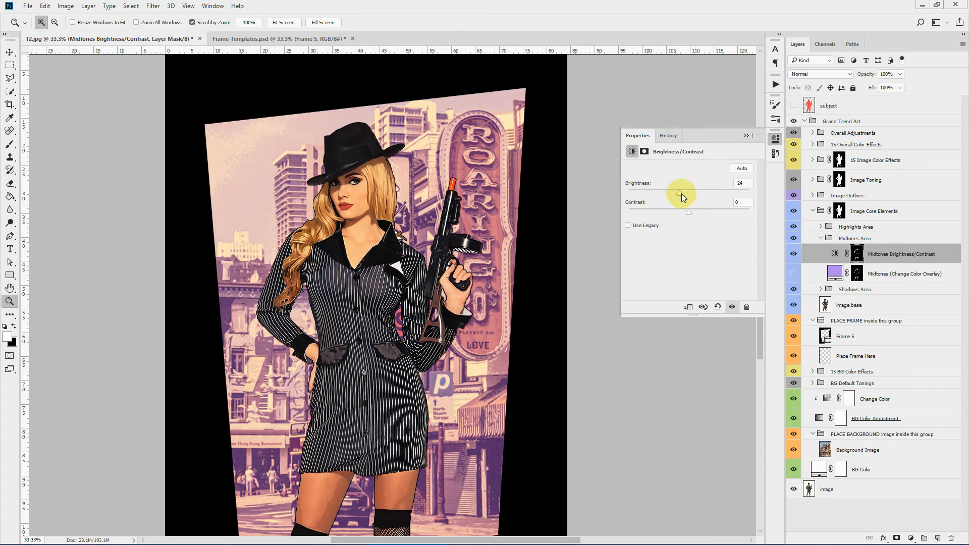
pyautogui.click(746, 135)
pyautogui.click(793, 254)
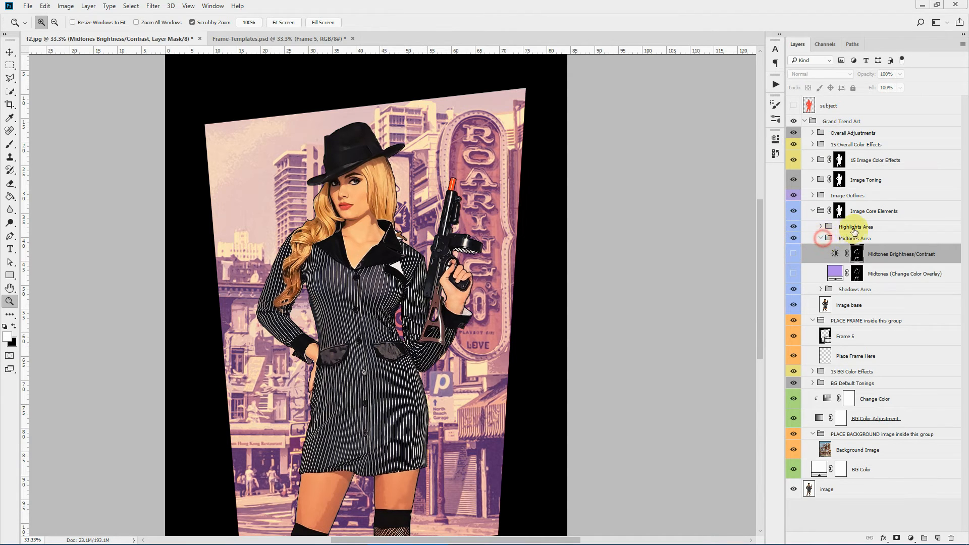
pyautogui.click(821, 238)
# Step: Expand Highlights Area, try a green hue on Highlights (Change Color Overlay), discard the color change and hide the layer
pyautogui.click(831, 228)
pyautogui.click(821, 230)
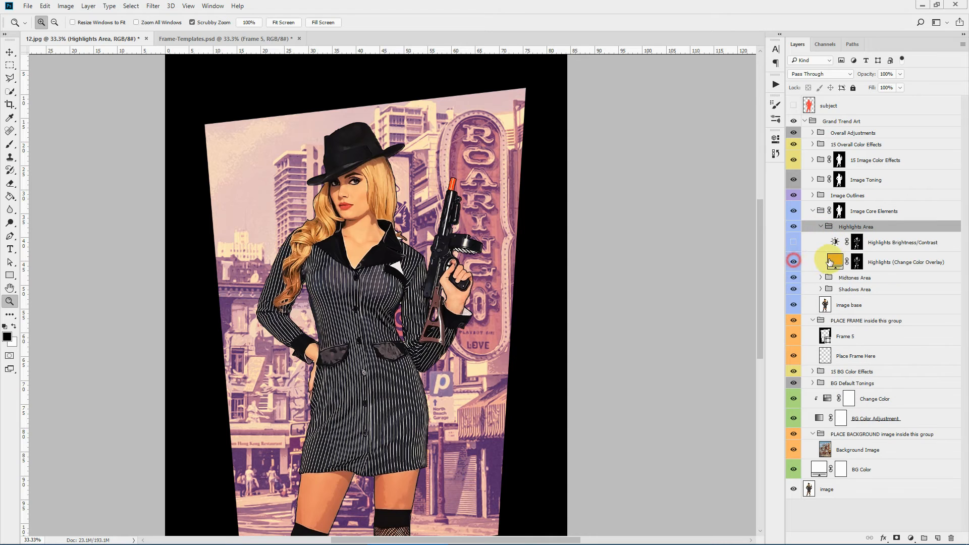
pyautogui.doubleClick(835, 262)
pyautogui.moveTo(763, 109); pyautogui.dragTo(766, 194)
pyautogui.click(852, 121)
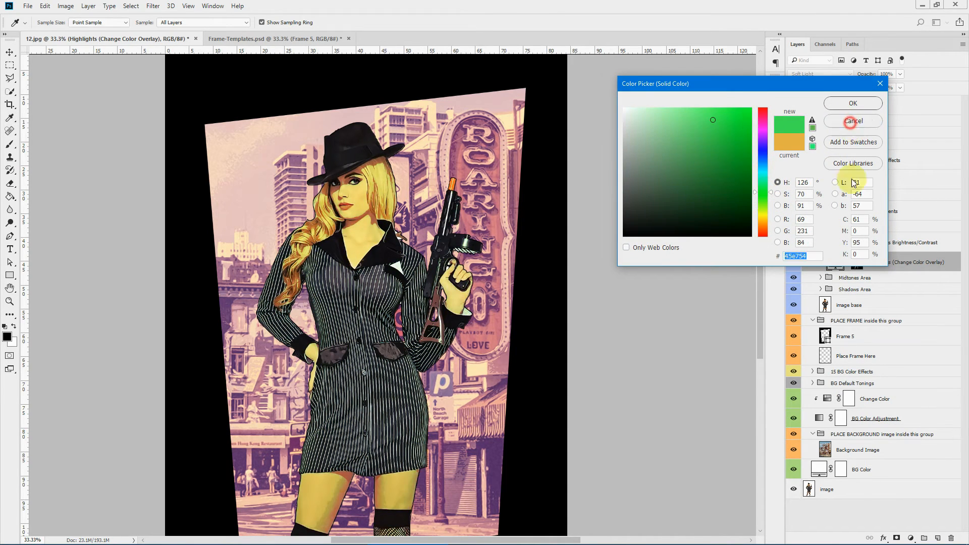
pyautogui.press('z')
pyautogui.moveTo(793, 262); pyautogui.dragTo(796, 241)
# Step: Set the Highlights Brightness/Contrast layer's brightness to 41, hide the layer and collapse the Highlights Area group
pyautogui.doubleClick(835, 242)
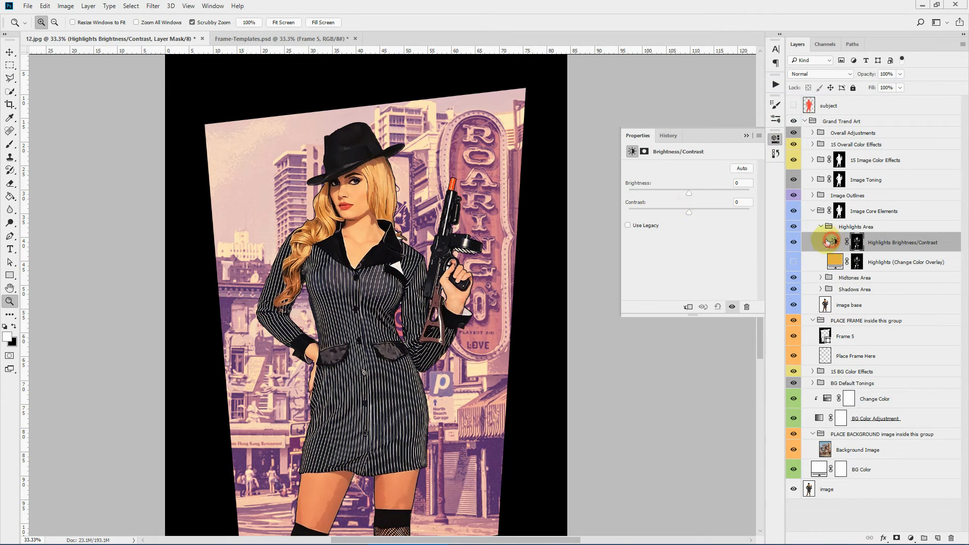
pyautogui.moveTo(691, 191)
pyautogui.mouseDown()
pyautogui.moveTo(732, 196)
pyautogui.moveTo(706, 195)
pyautogui.mouseUp()
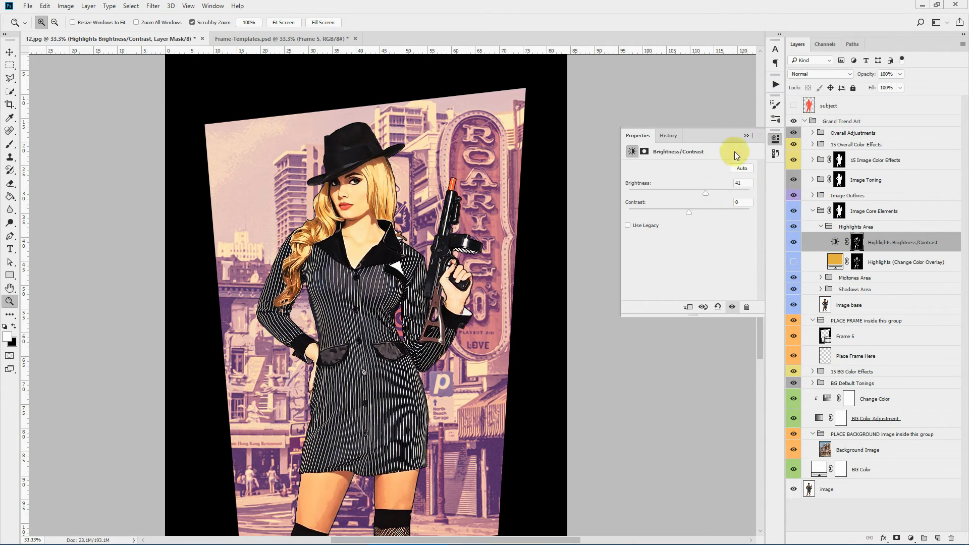
pyautogui.click(746, 135)
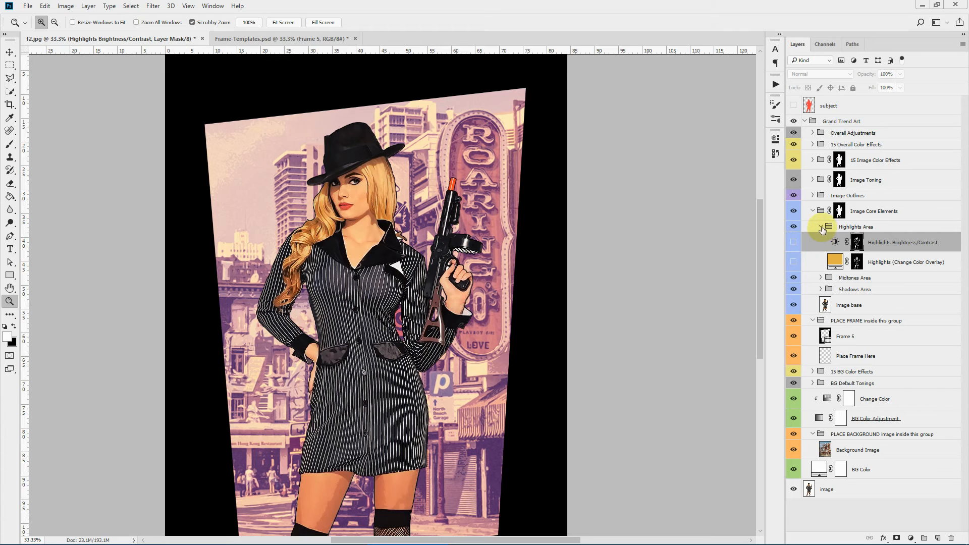
pyautogui.click(820, 226)
# Step: Expand the Image Outlines group and examine the thin outline around the woman's hat and hair at 100%
pyautogui.click(881, 211)
pyautogui.click(827, 196)
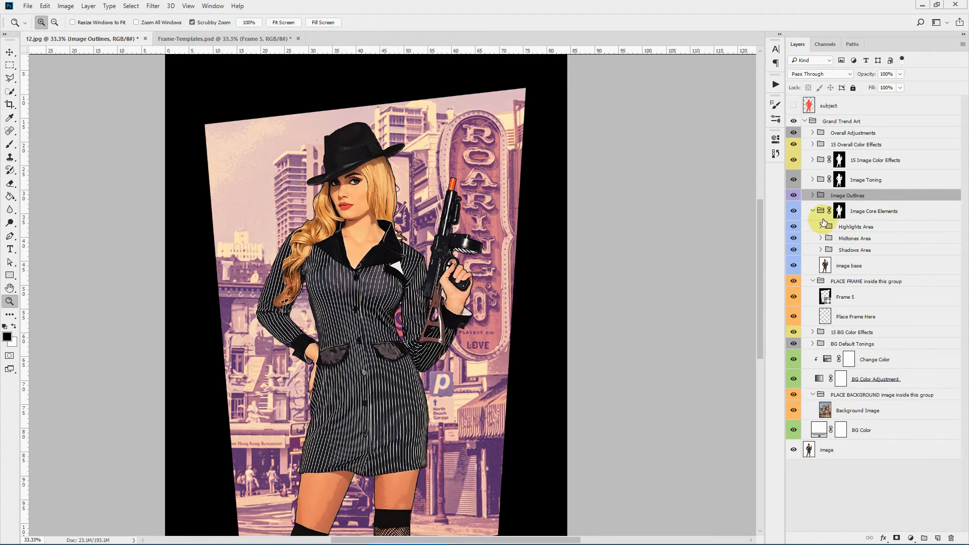
pyautogui.click(813, 196)
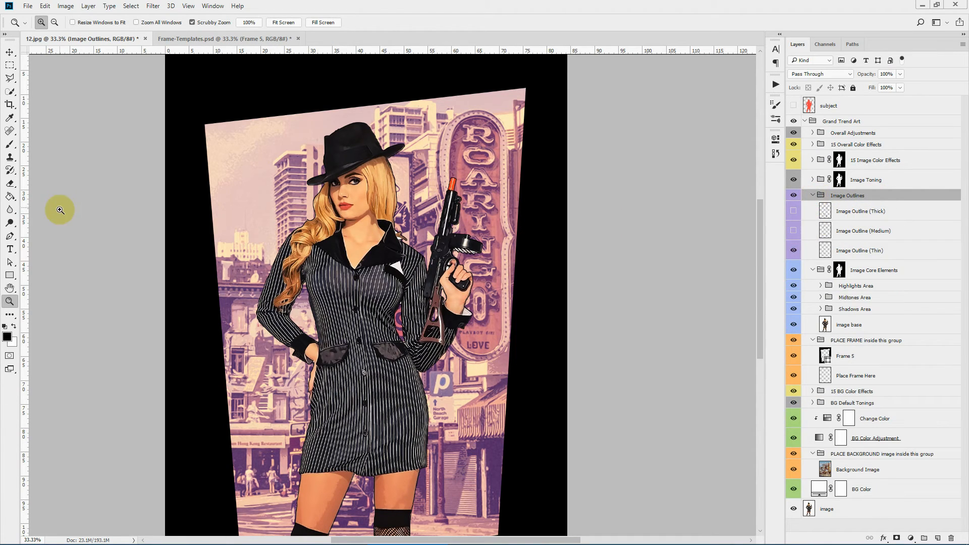
pyautogui.click(407, 142)
pyautogui.click(384, 170)
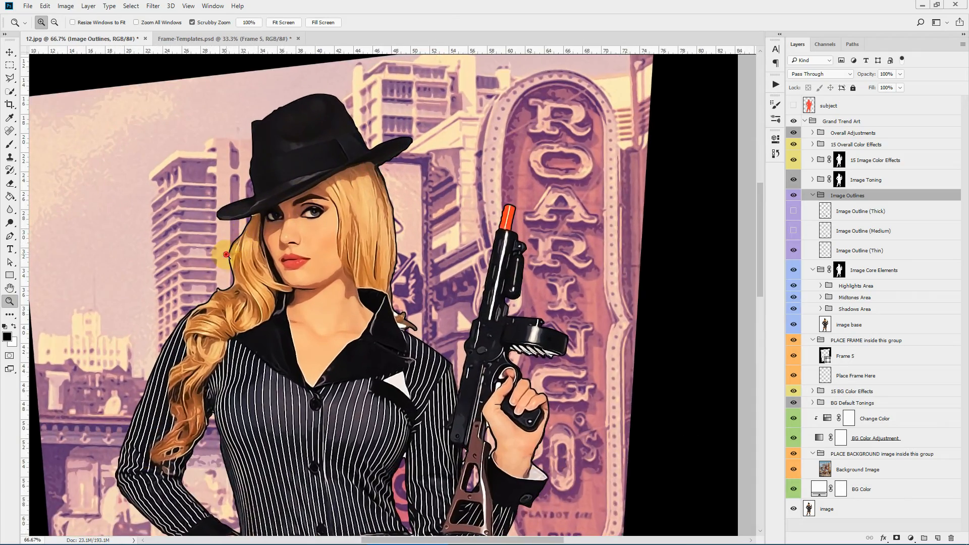
pyautogui.click(222, 254)
pyautogui.click(197, 283)
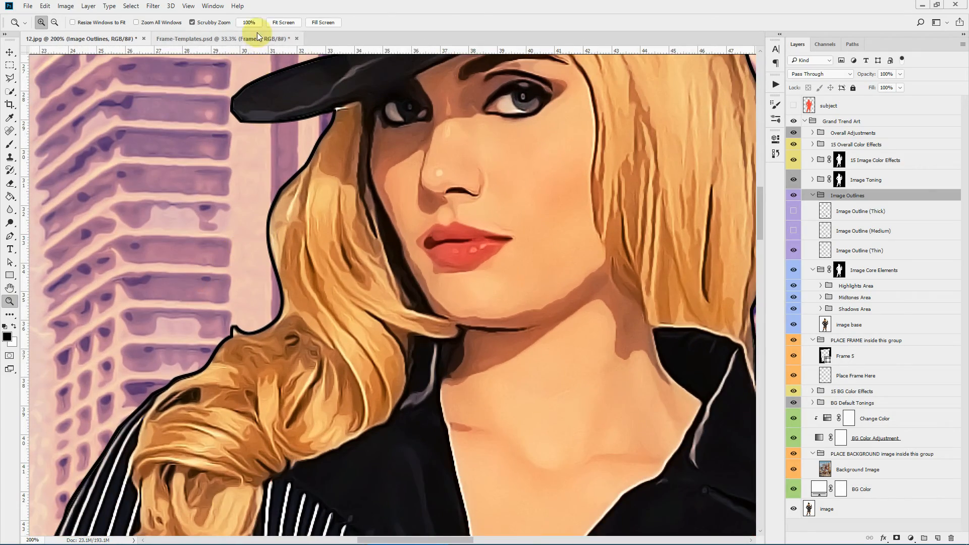
pyautogui.click(249, 22)
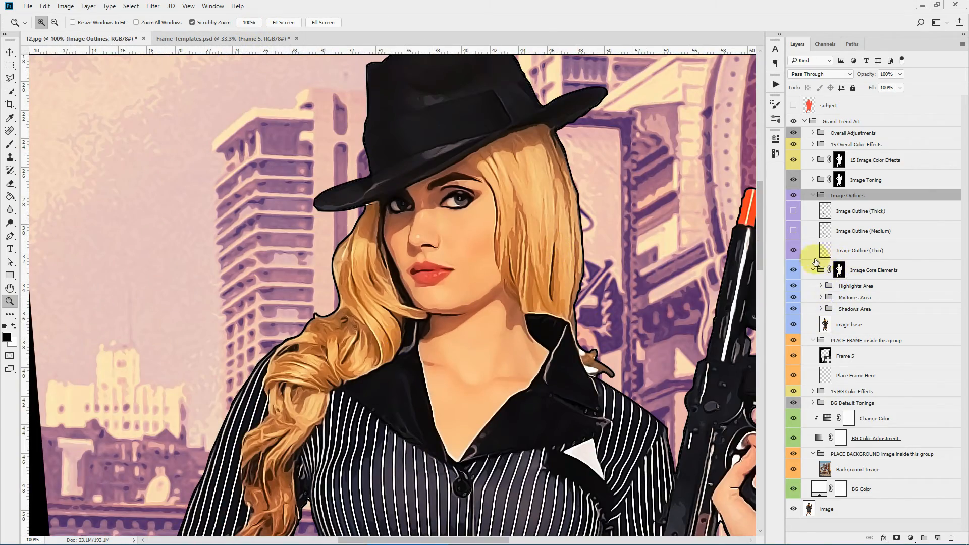
# Step: Preview the Medium and Thick image outlines over the Thin one, hide both again and collapse the Image Outlines group
pyautogui.click(880, 250)
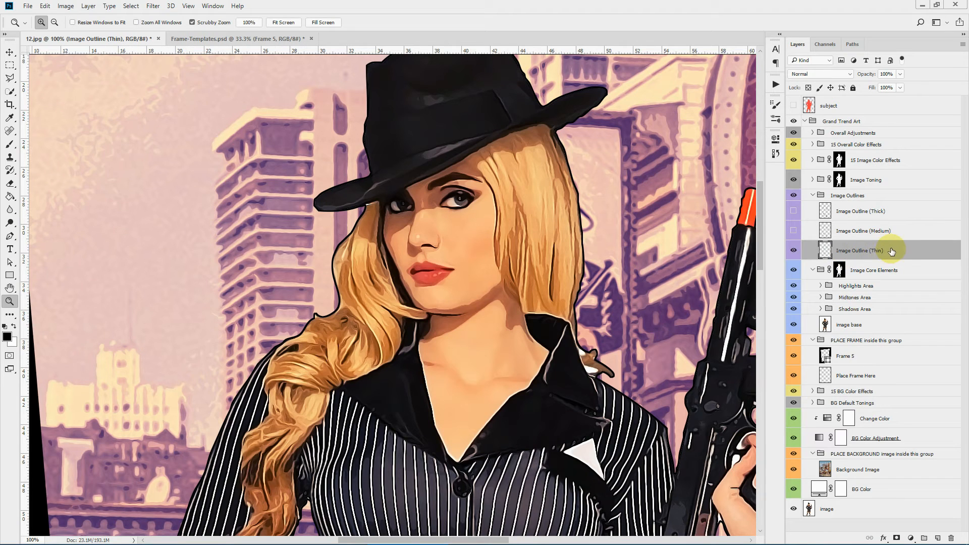
pyautogui.click(880, 231)
pyautogui.click(793, 230)
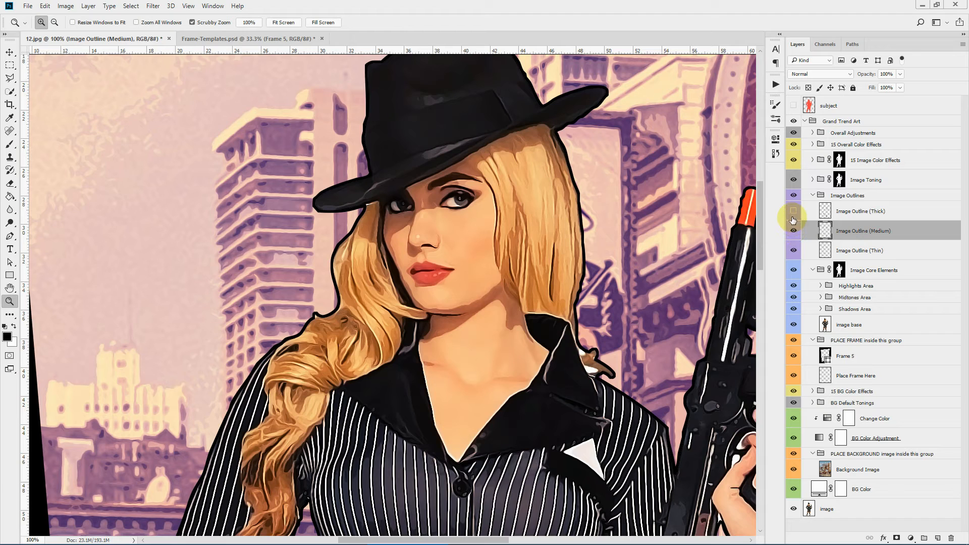
pyautogui.click(794, 212)
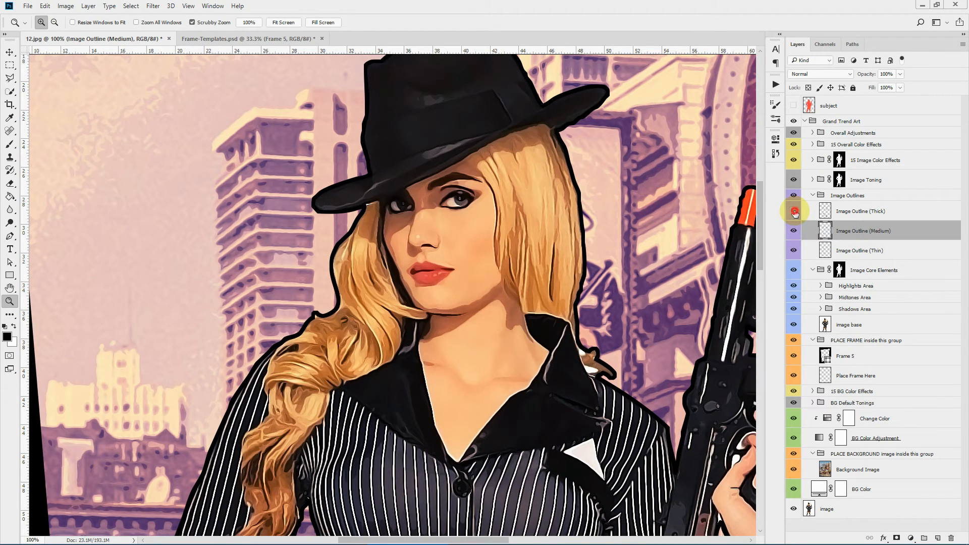
pyautogui.click(794, 211)
pyautogui.click(794, 230)
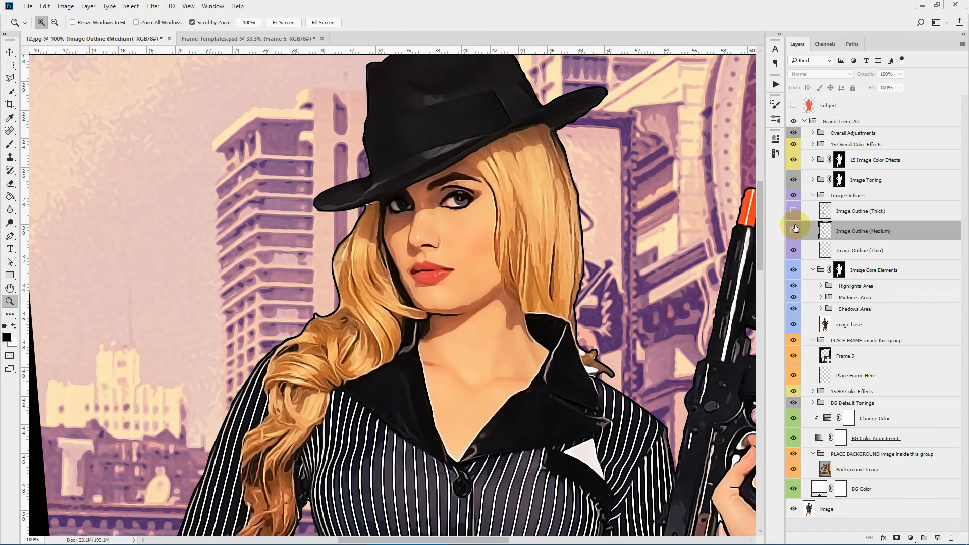
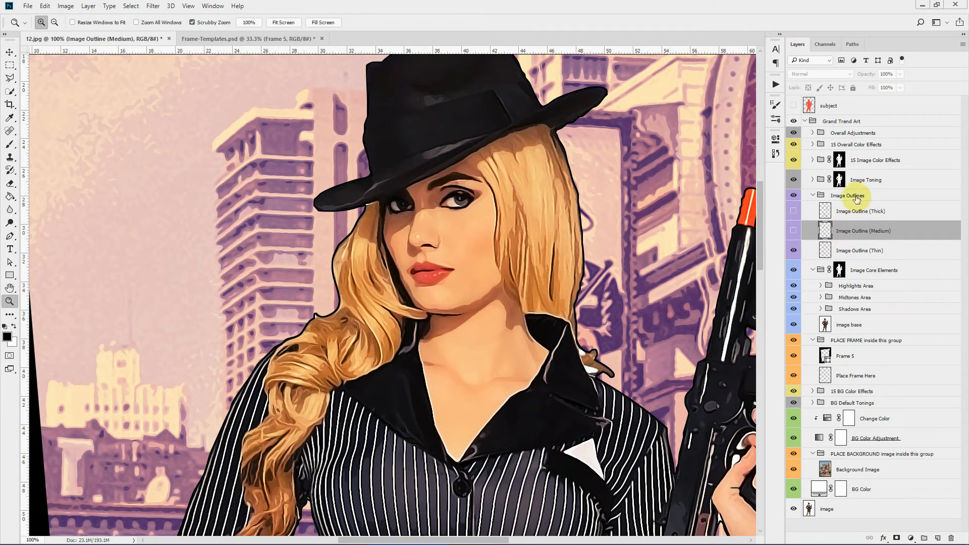
pyautogui.click(812, 194)
# Step: Bring the whole figure back into view and expand the Image Toning group
pyautogui.click(839, 180)
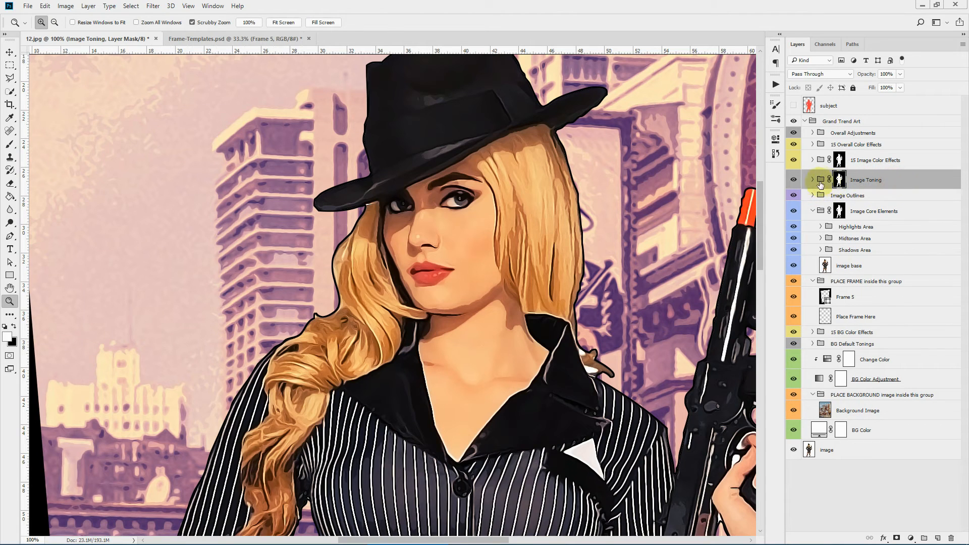
pyautogui.click(283, 24)
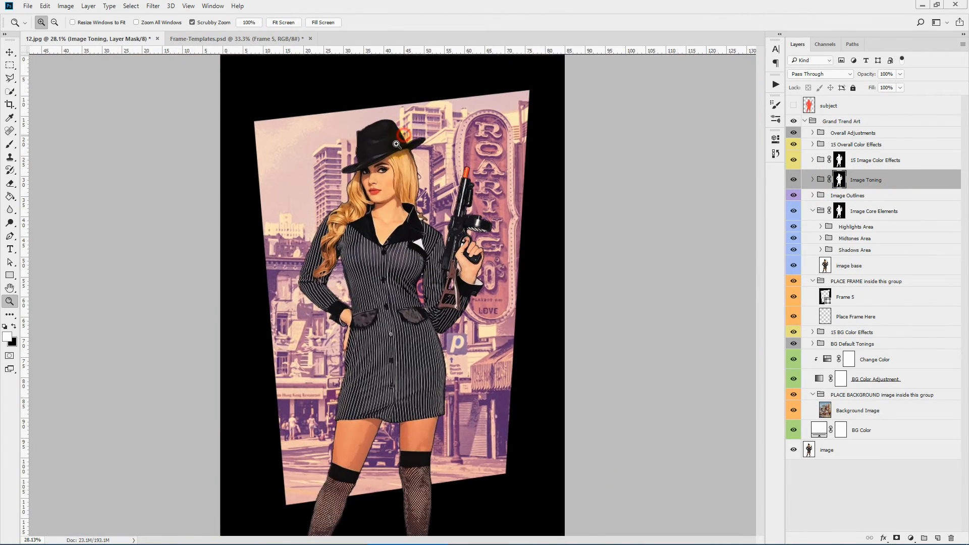
pyautogui.click(812, 179)
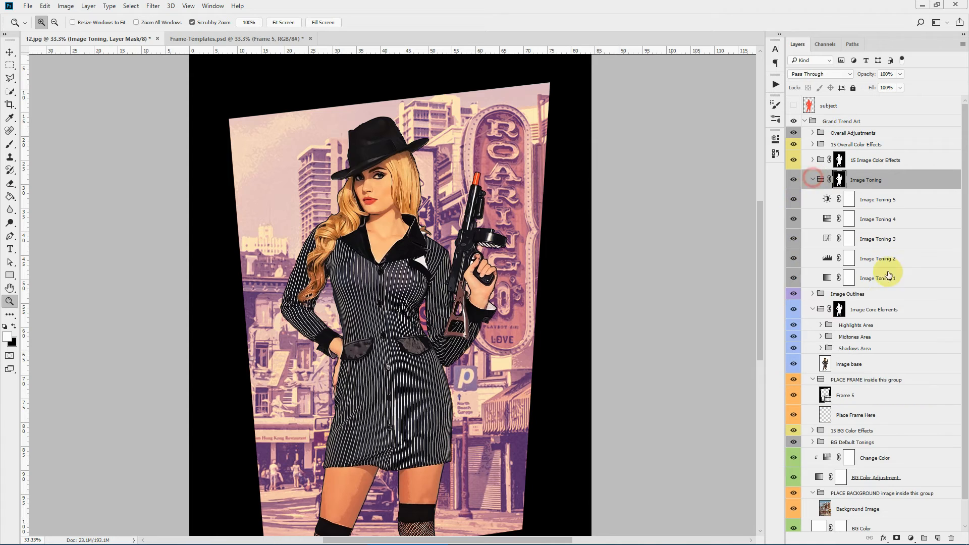
# Step: Set the Image Toning 2 Levels layer's black input to 8 and its white input to 211
pyautogui.doubleClick(828, 259)
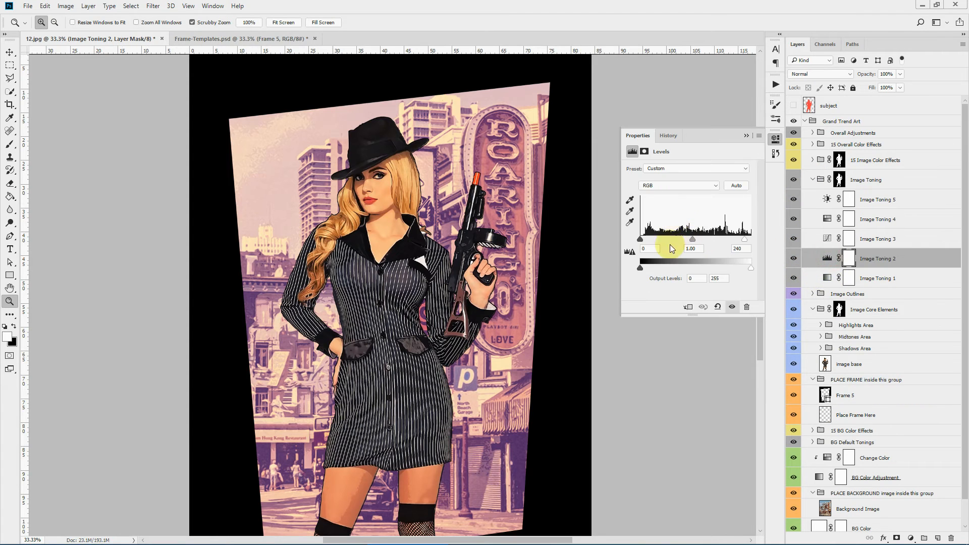
pyautogui.moveTo(640, 239); pyautogui.dragTo(643, 239)
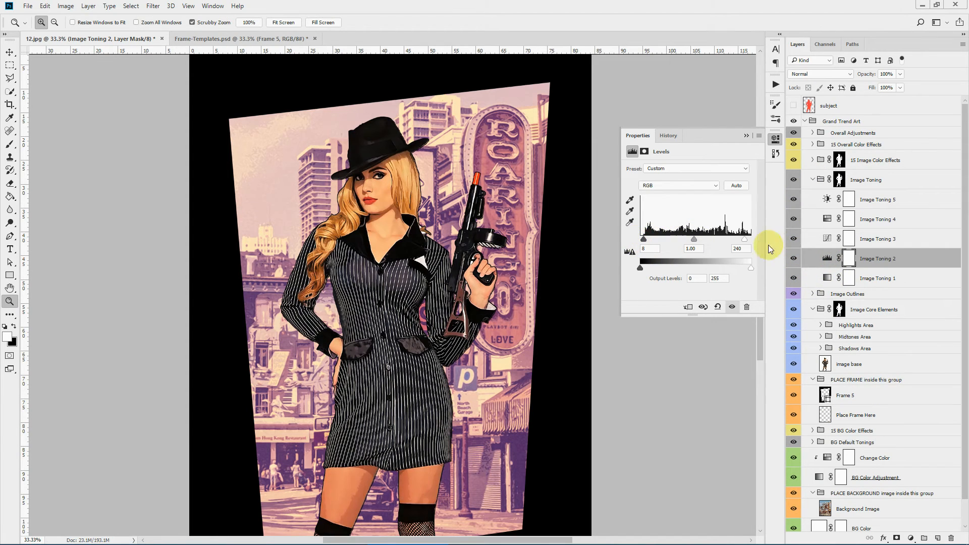
pyautogui.moveTo(744, 239); pyautogui.dragTo(732, 239)
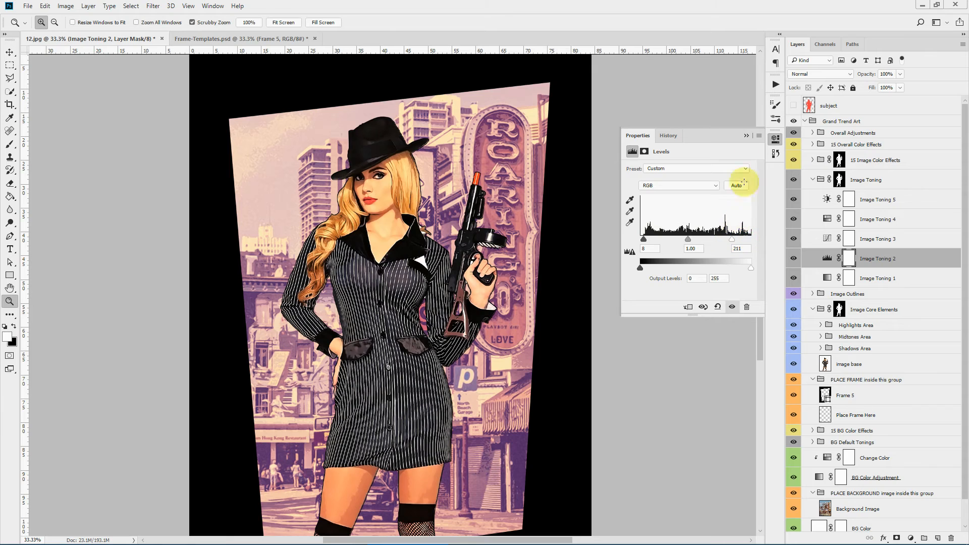
pyautogui.click(746, 135)
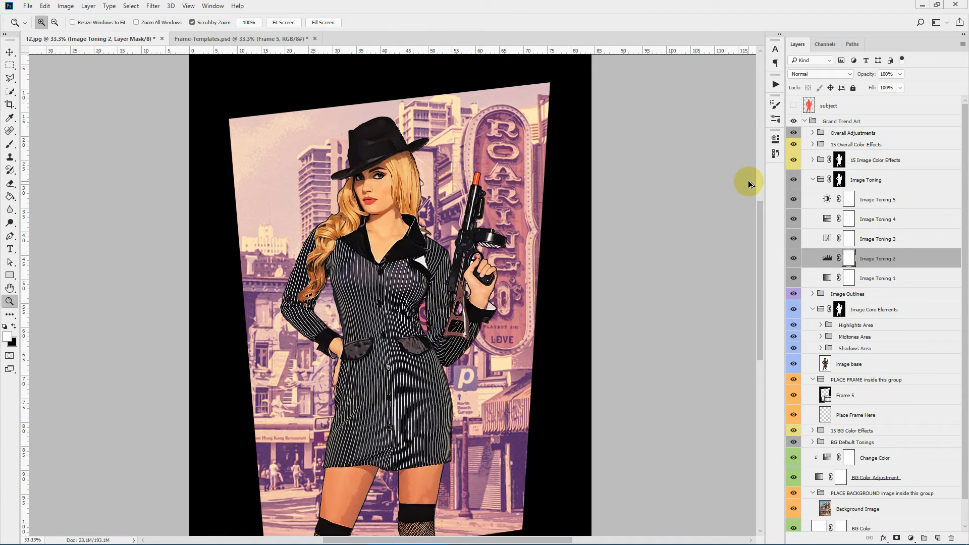
# Step: Try bending the blue channel curve of the Image Toning 3 layer downward in the upper midtones
pyautogui.click(828, 240)
pyautogui.doubleClick(829, 241)
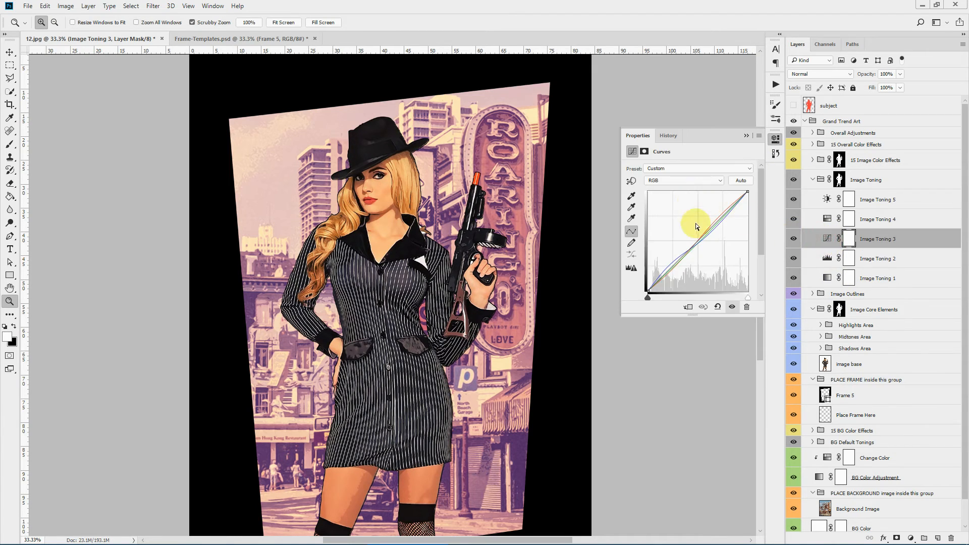
pyautogui.click(677, 180)
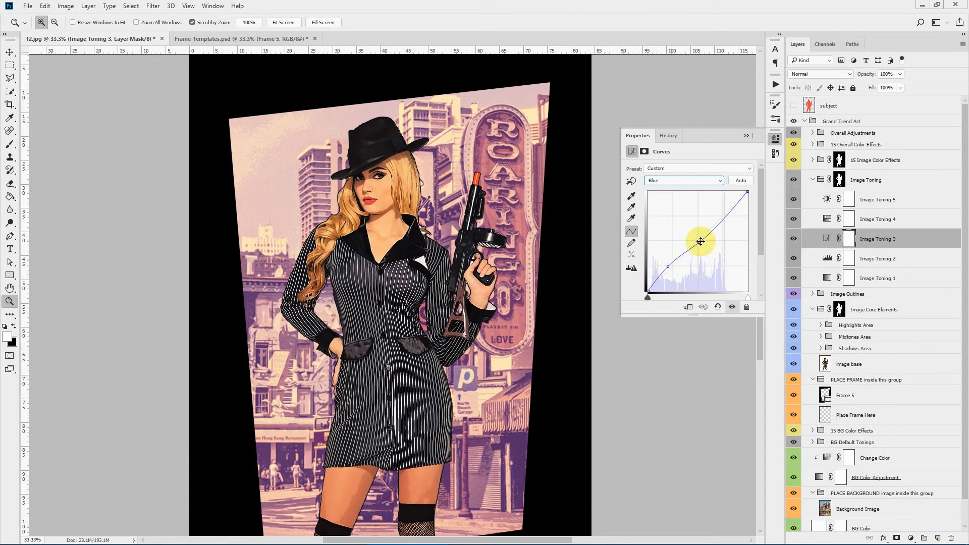
pyautogui.moveTo(698, 234); pyautogui.dragTo(710, 250)
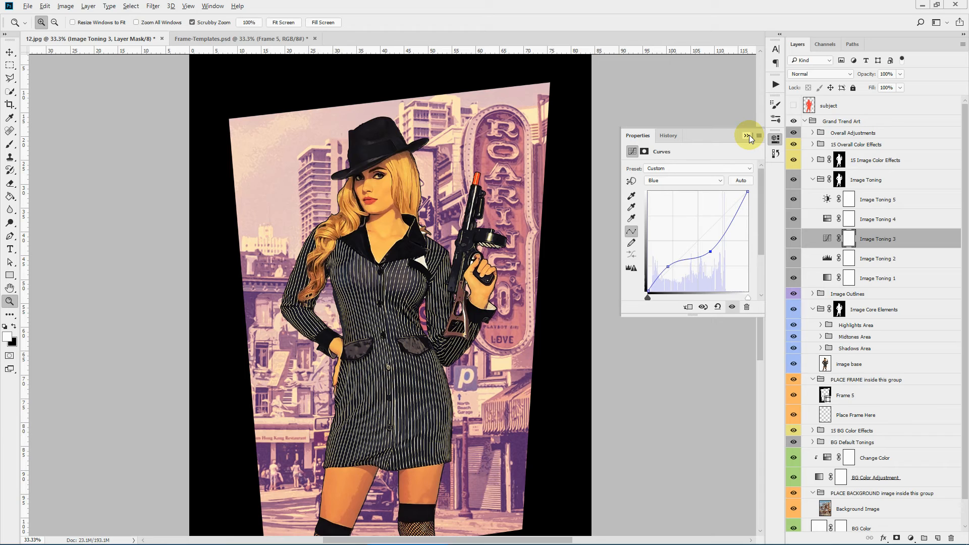
pyautogui.click(746, 135)
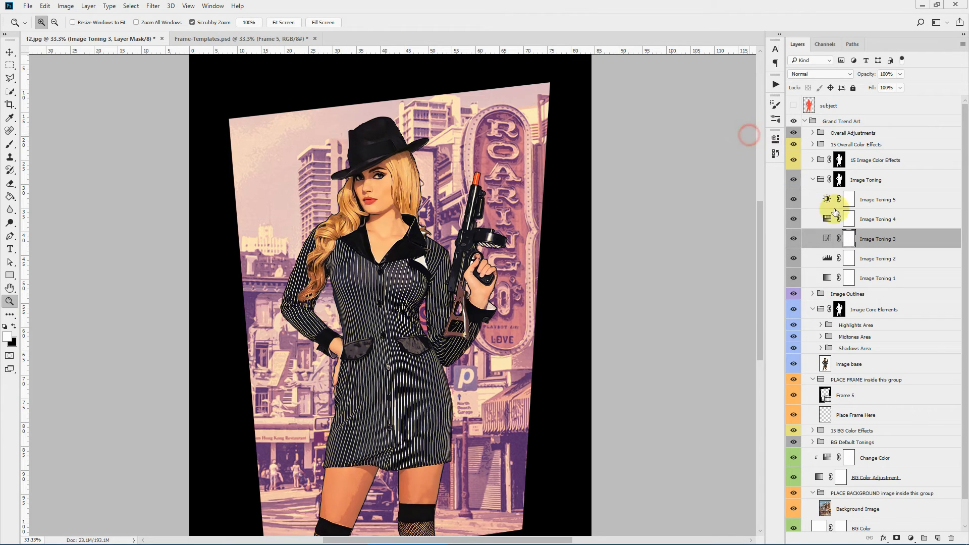
# Step: Collapse Image Toning, expand 15 Image Color Effects and preview several effects on the woman, leaving Image Color Effect 15 visible
pyautogui.click(812, 180)
pyautogui.click(850, 164)
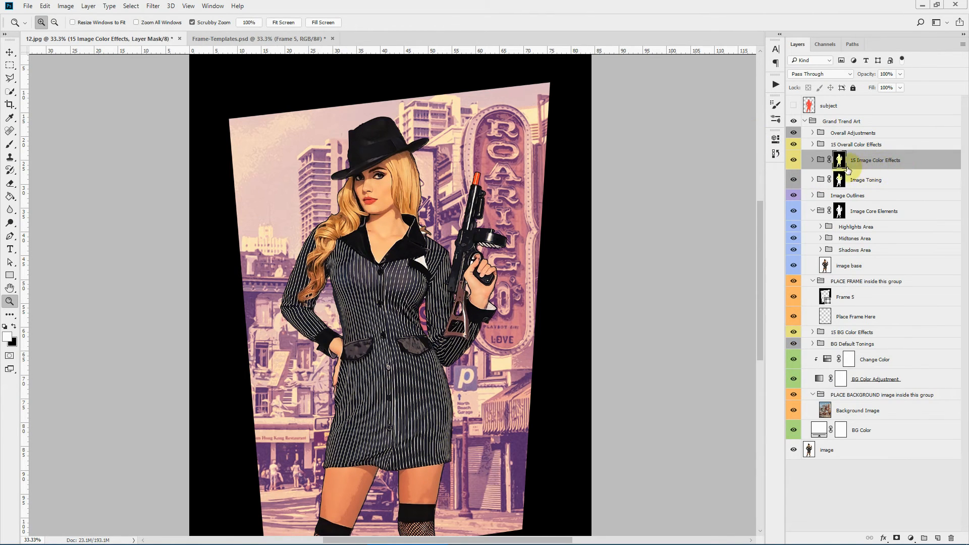
pyautogui.click(811, 161)
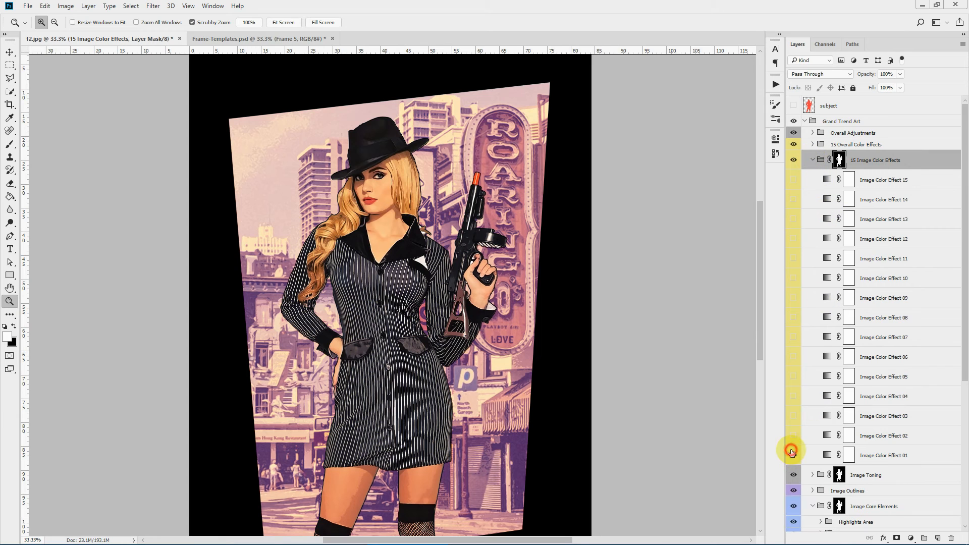
pyautogui.click(793, 427)
pyautogui.click(793, 425)
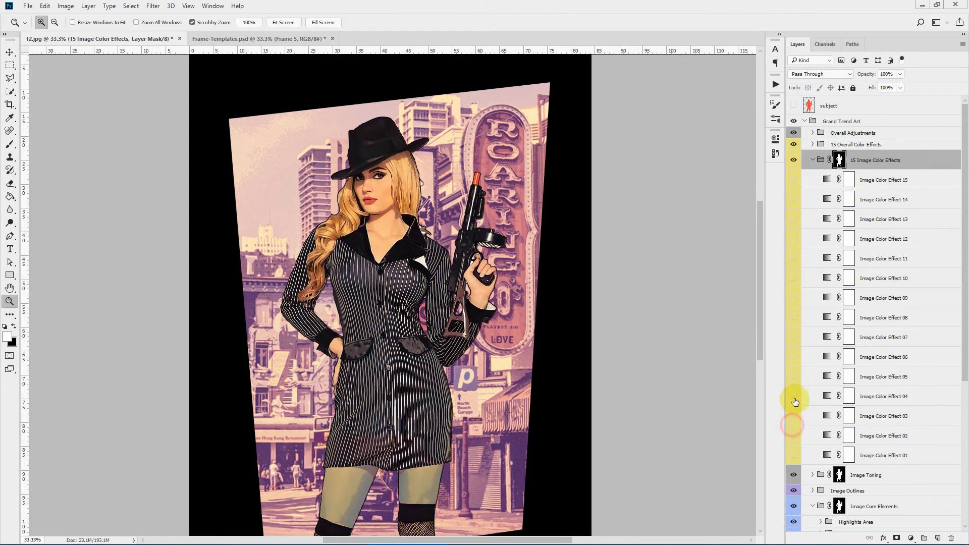
pyautogui.click(794, 398)
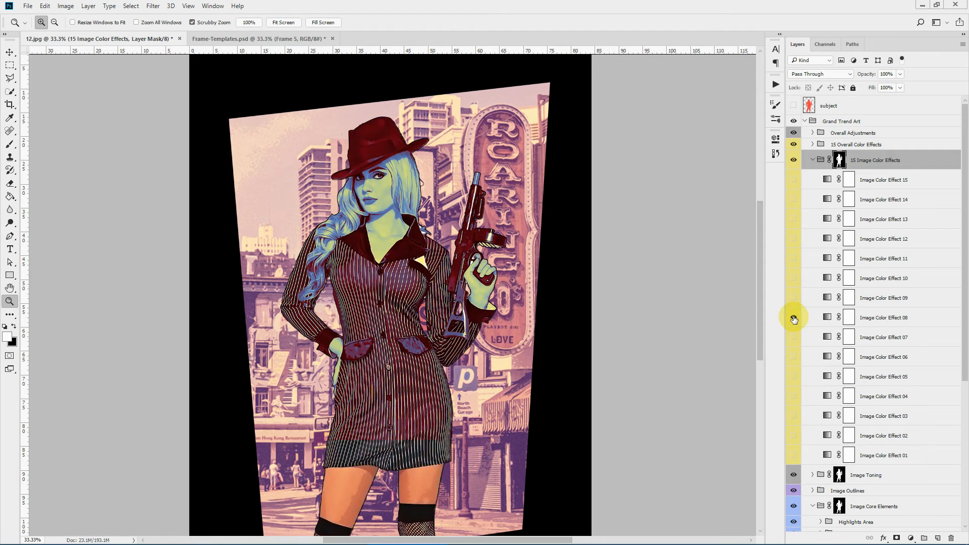
pyautogui.click(792, 259)
pyautogui.click(793, 224)
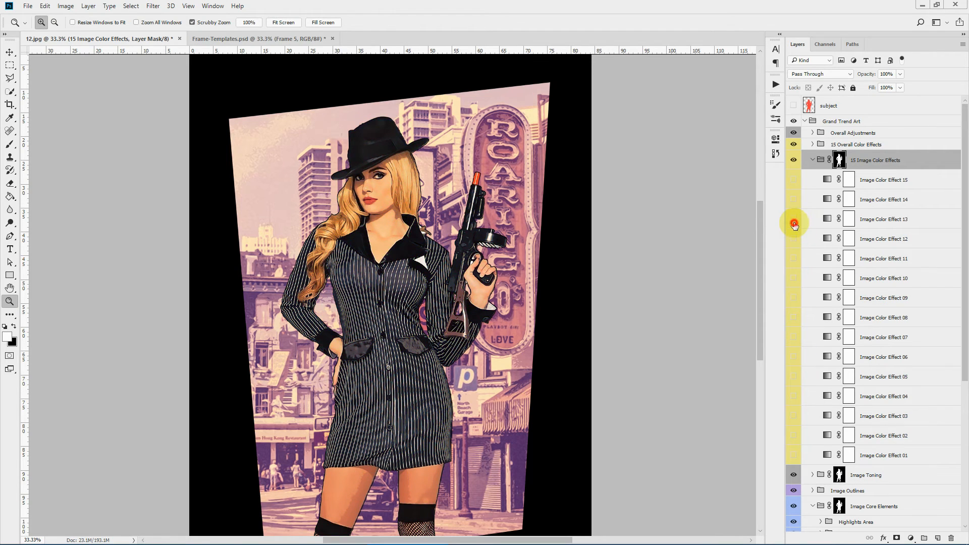
pyautogui.click(795, 180)
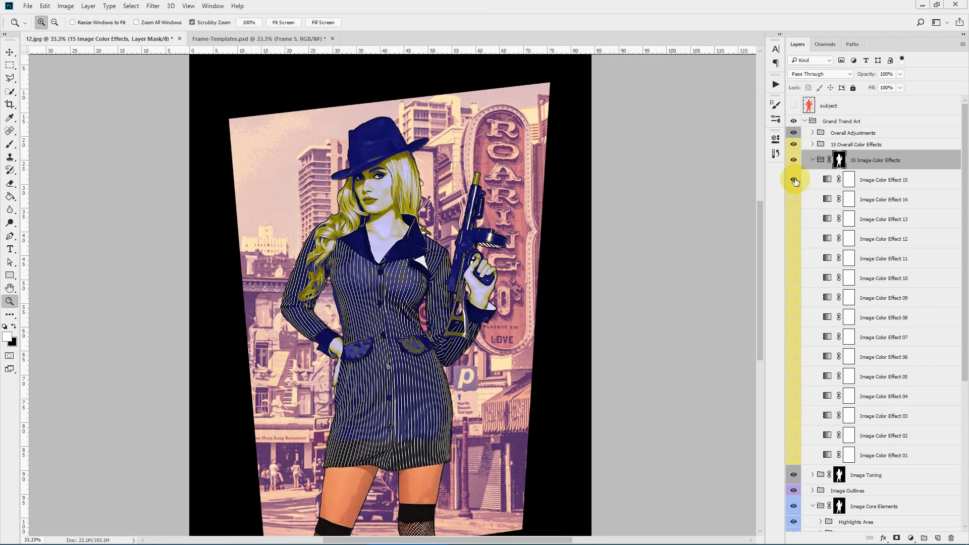
# Step: Expand the 15 BG Color Effects group and preview several background effects, leaving BG Color Effect 11 visible
pyautogui.scroll(-5, 964, 188)
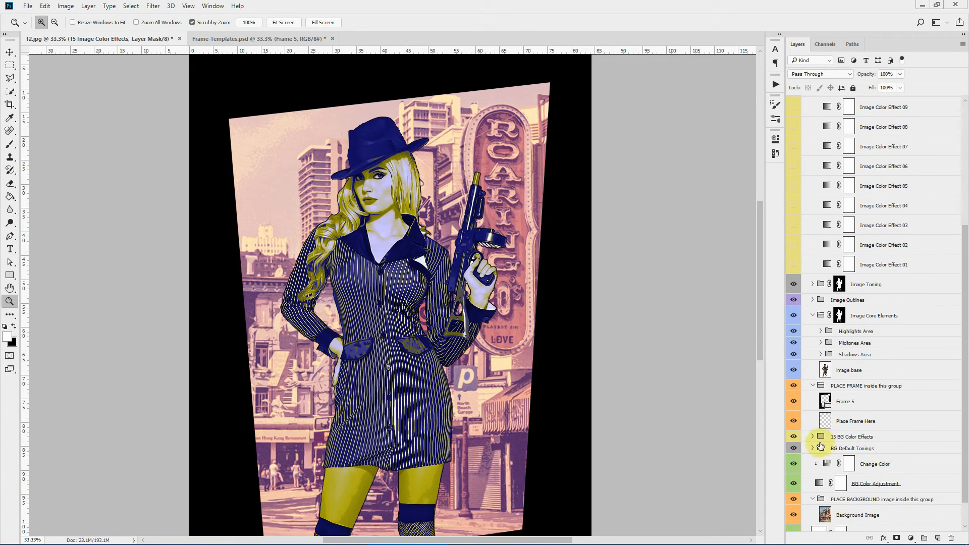
pyautogui.click(813, 437)
pyautogui.scroll(5, 886, 244)
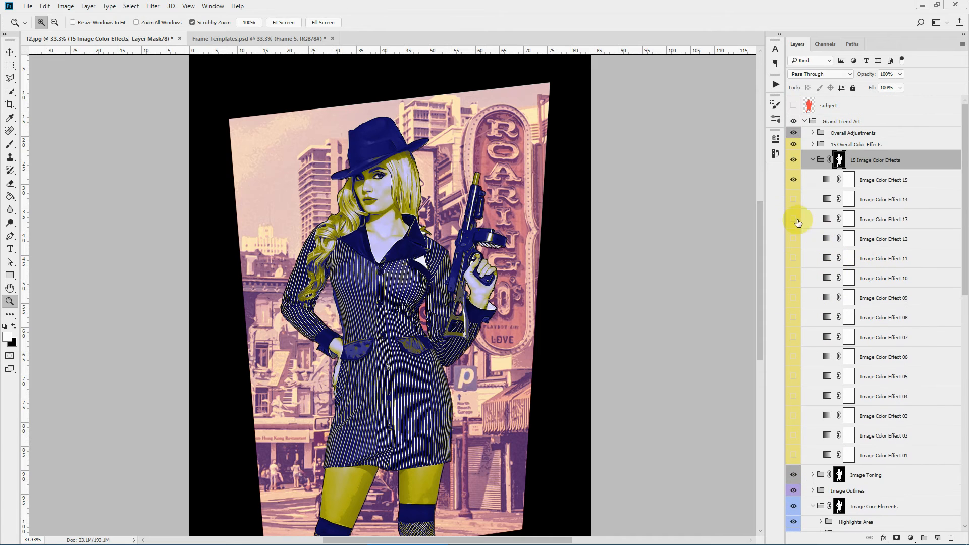
pyautogui.scroll(-10, 908, 282)
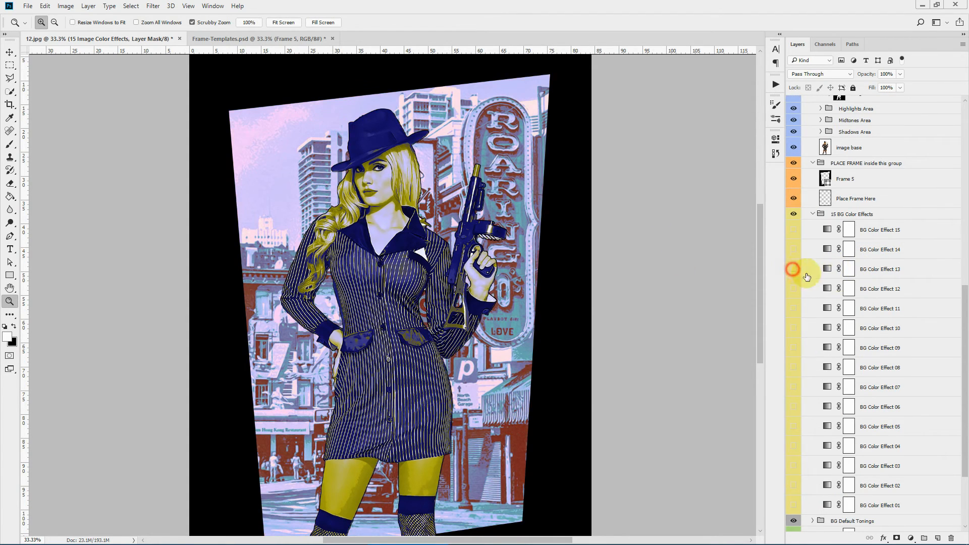
pyautogui.scroll(-2, 800, 454)
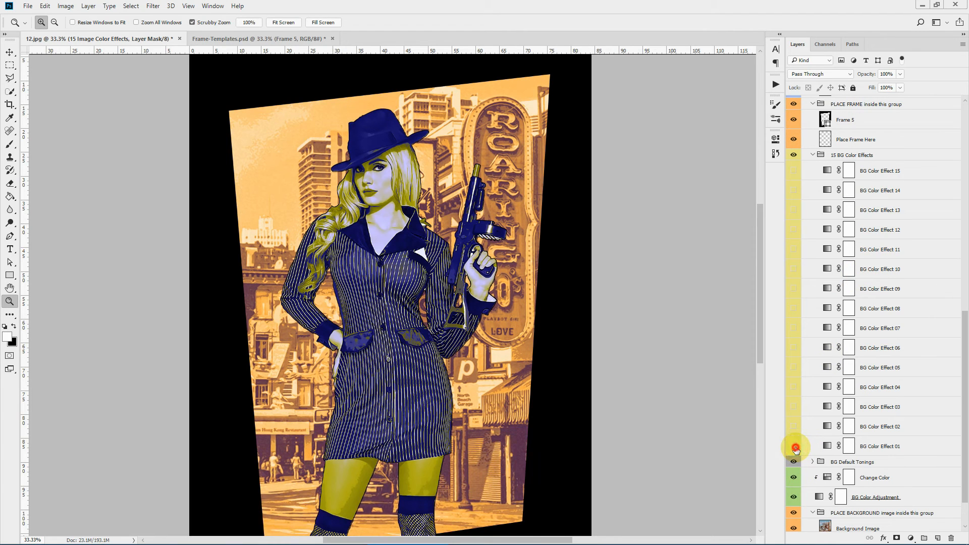
pyautogui.click(795, 447)
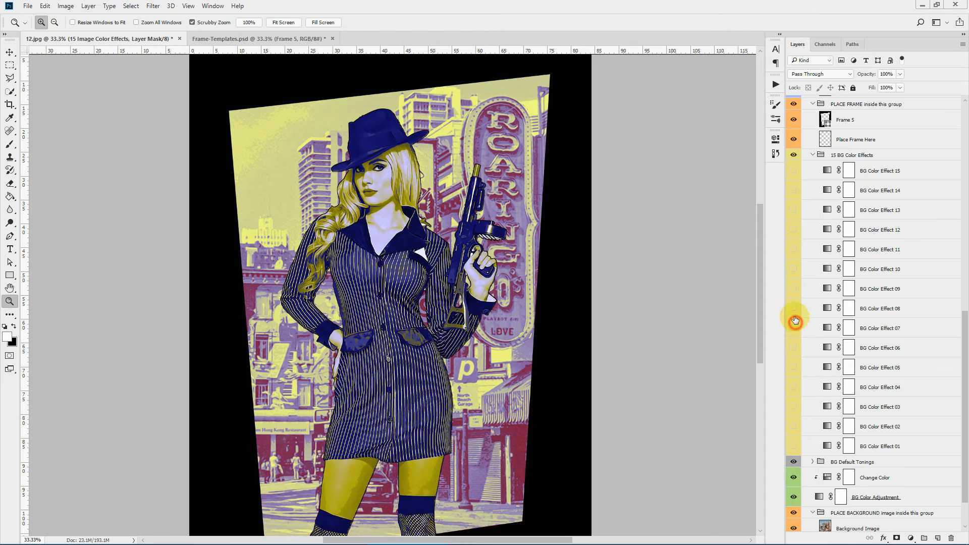
pyautogui.click(794, 249)
# Step: Preview Image Color Effects 07, 08 and 11 in place of 15 against the recoloured background, leaving all image effects hidden
pyautogui.scroll(10, 958, 271)
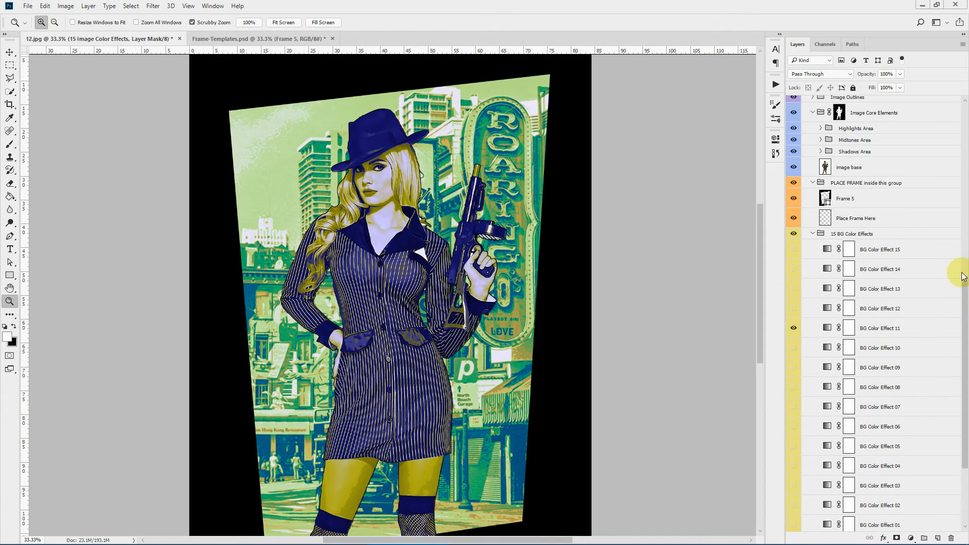
pyautogui.click(794, 318)
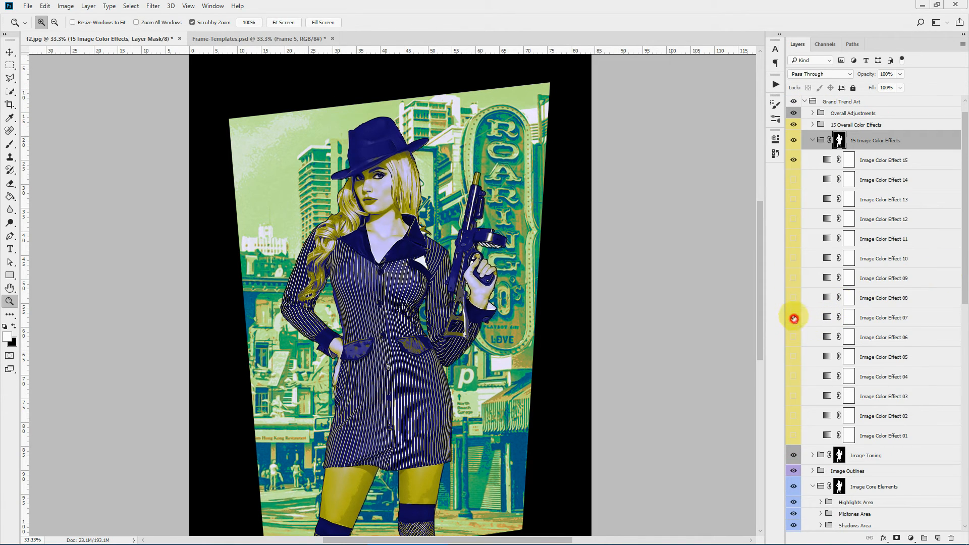
pyautogui.click(794, 160)
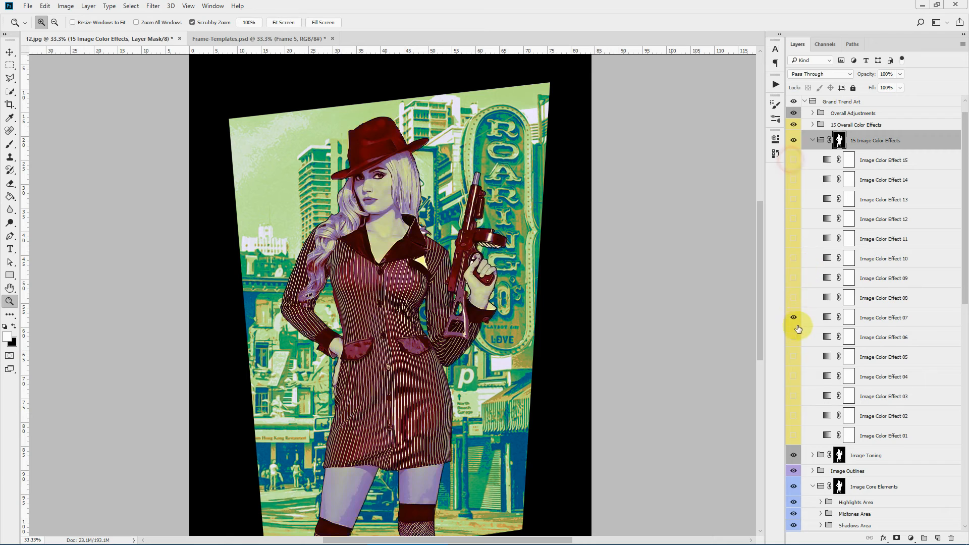
pyautogui.click(794, 298)
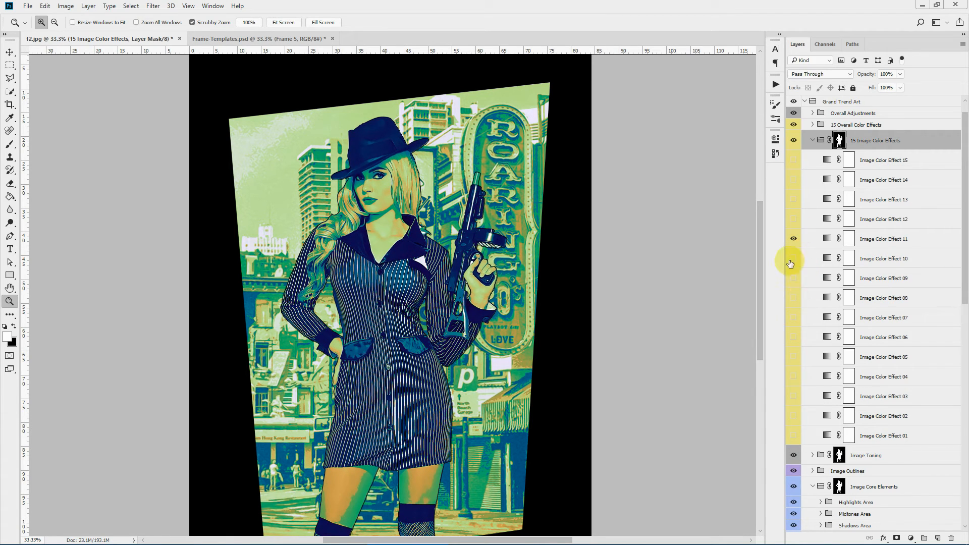
pyautogui.click(794, 240)
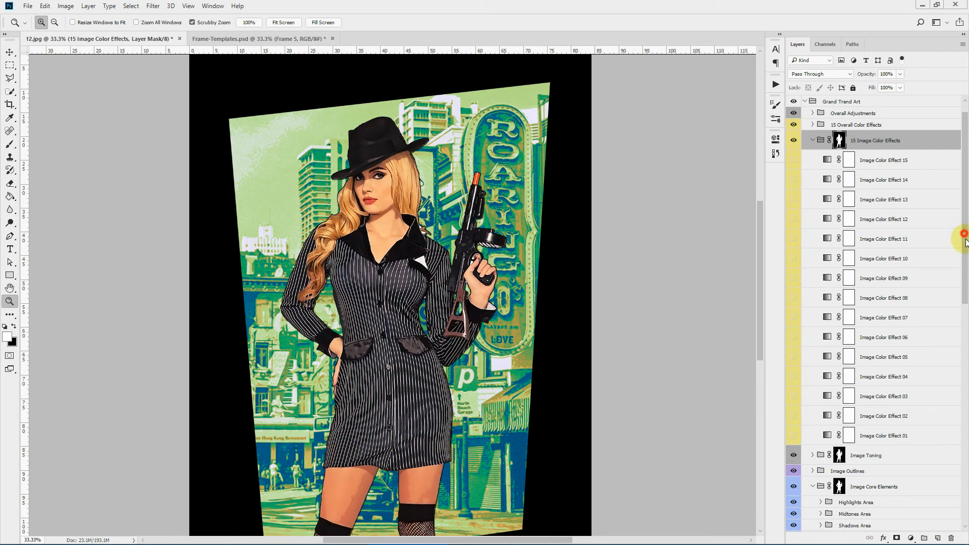
# Step: Replace BG Color Effect 11 with BG Color Effect 08 and set that layer's opacity to 75%
pyautogui.moveTo(964, 233); pyautogui.dragTo(958, 404)
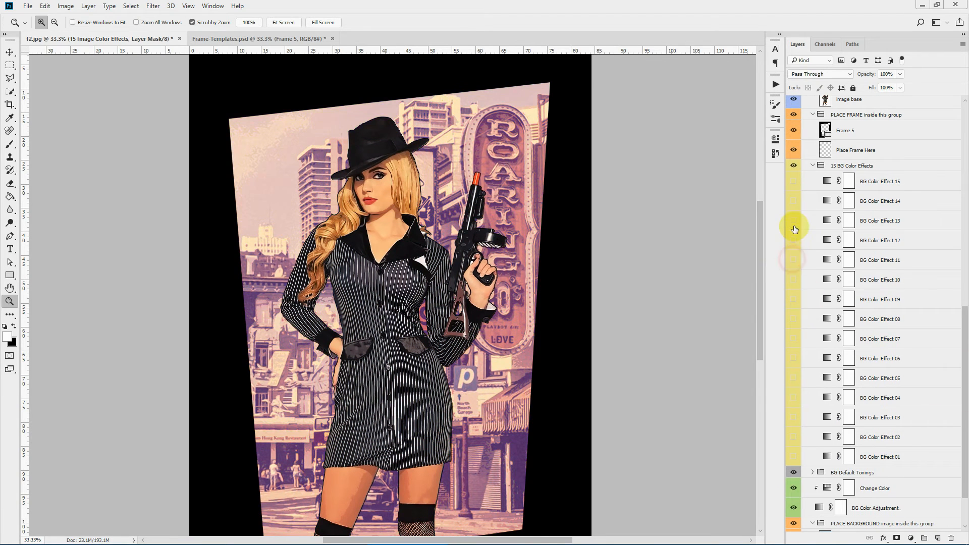
pyautogui.click(793, 318)
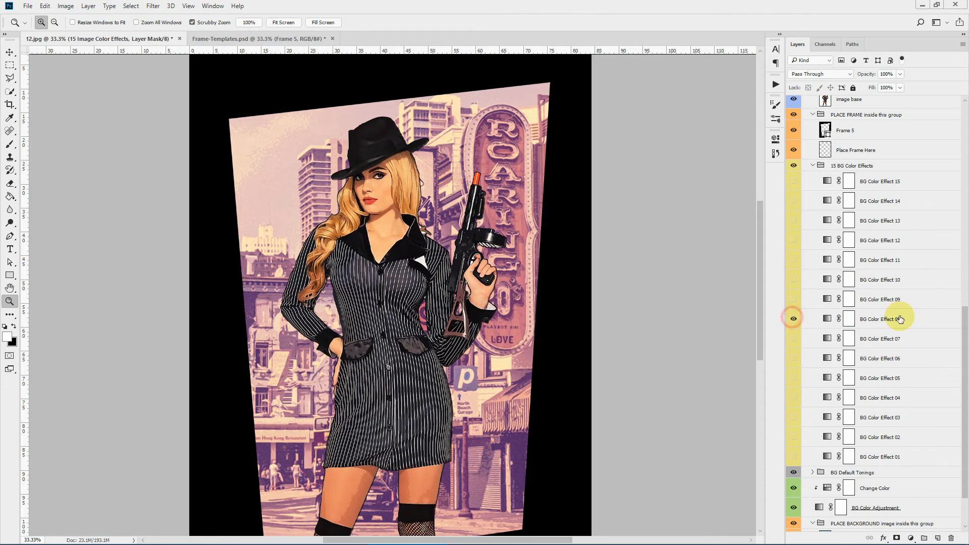
pyautogui.click(898, 323)
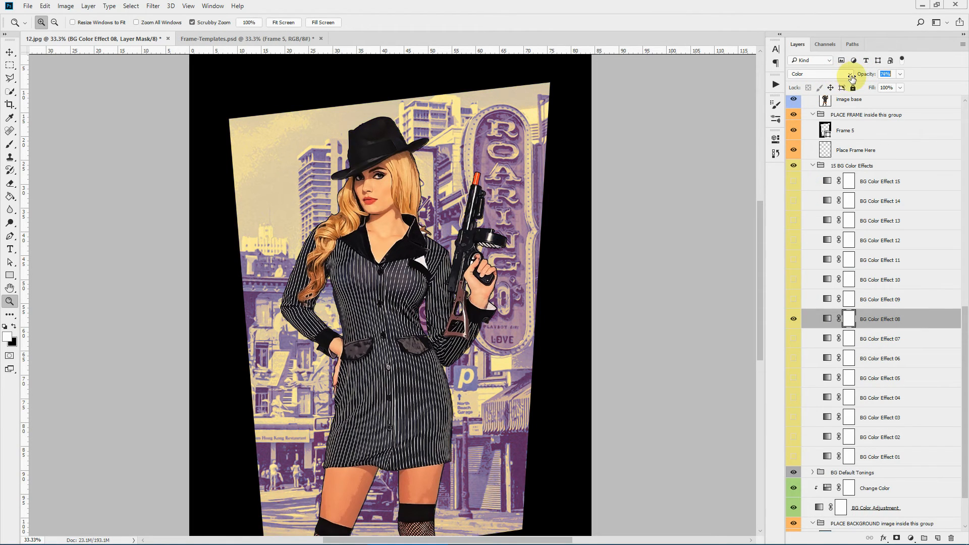
pyautogui.moveTo(851, 78); pyautogui.dragTo(852, 80)
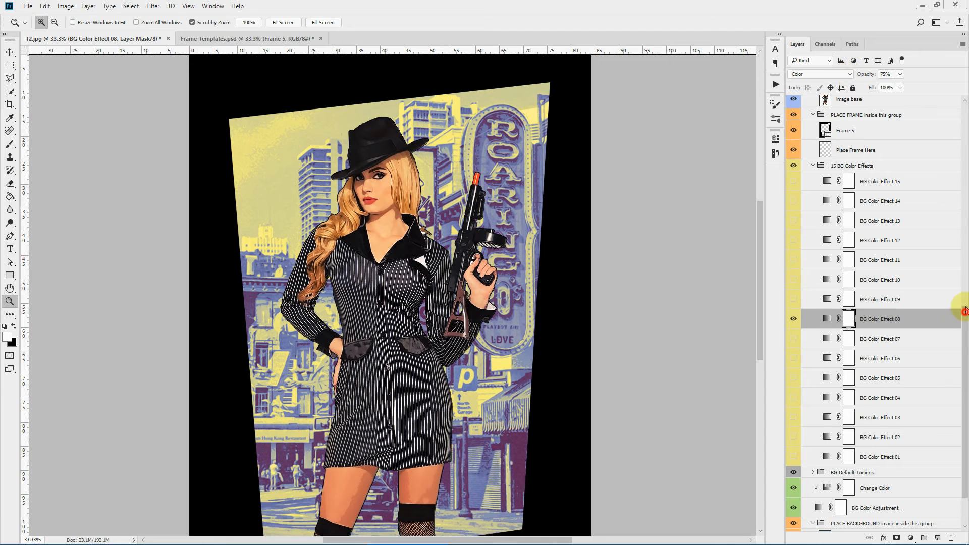
# Step: Preview several effects in the 15 Overall Color Effects group, leave them hidden, collapse the group and select Overall Adjustments
pyautogui.moveTo(964, 312); pyautogui.dragTo(965, 106)
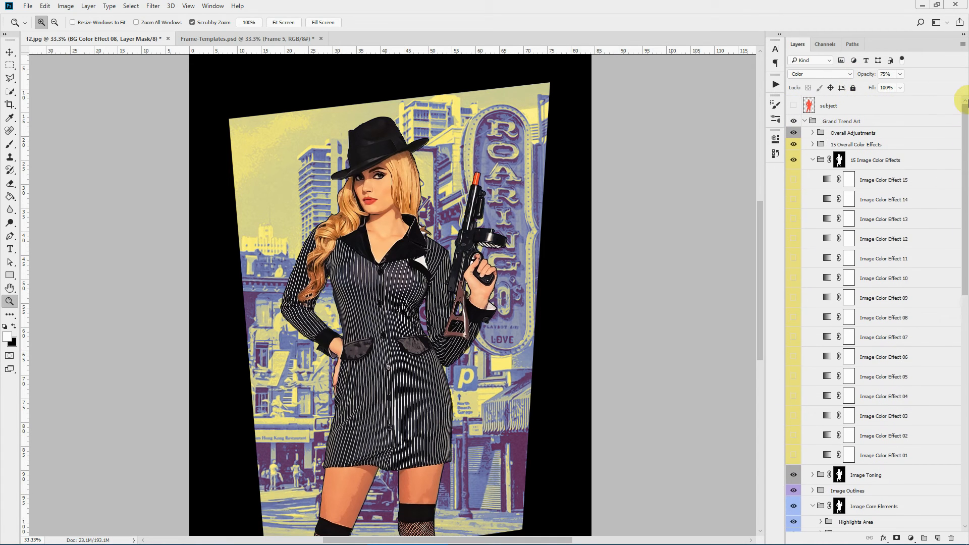
pyautogui.click(813, 160)
pyautogui.click(827, 145)
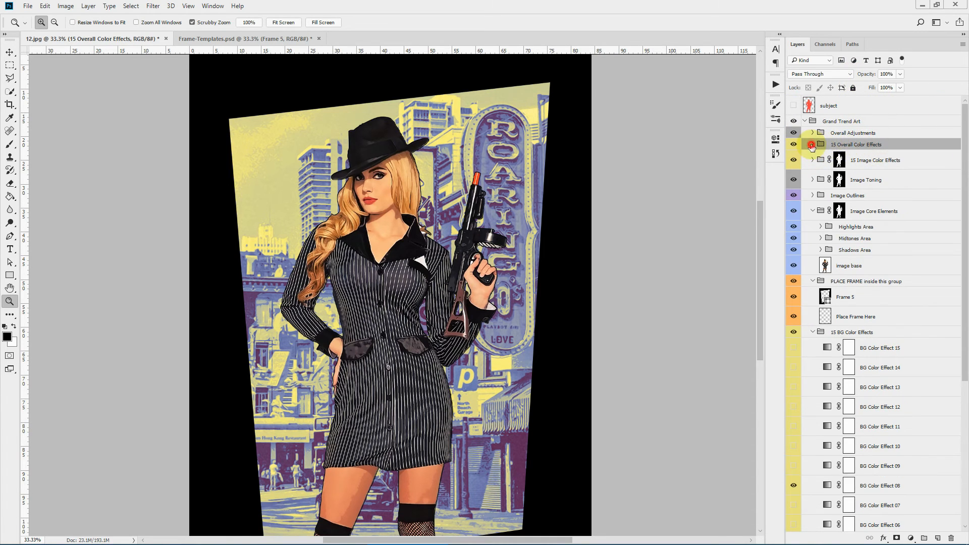
pyautogui.click(813, 145)
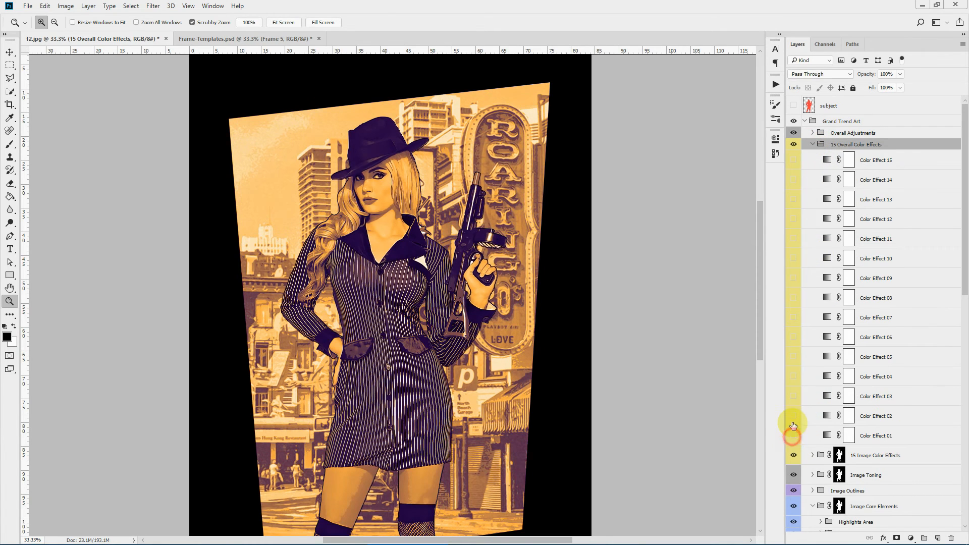
pyautogui.click(793, 395)
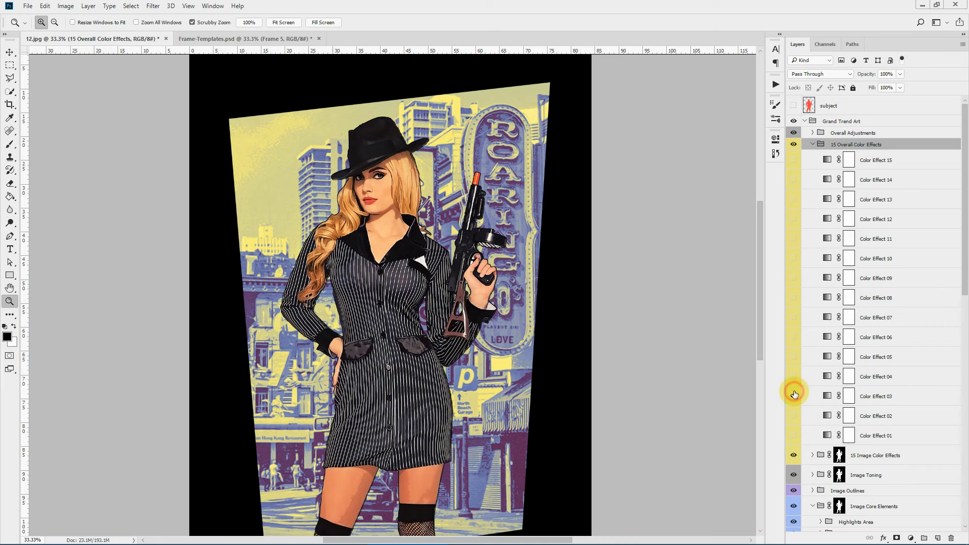
pyautogui.click(793, 278)
pyautogui.click(796, 240)
pyautogui.click(795, 241)
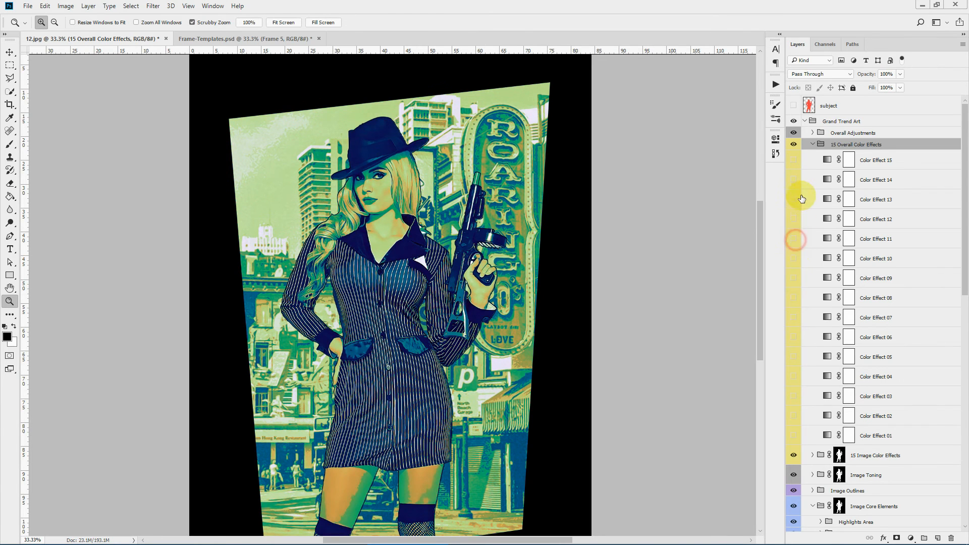
pyautogui.click(792, 179)
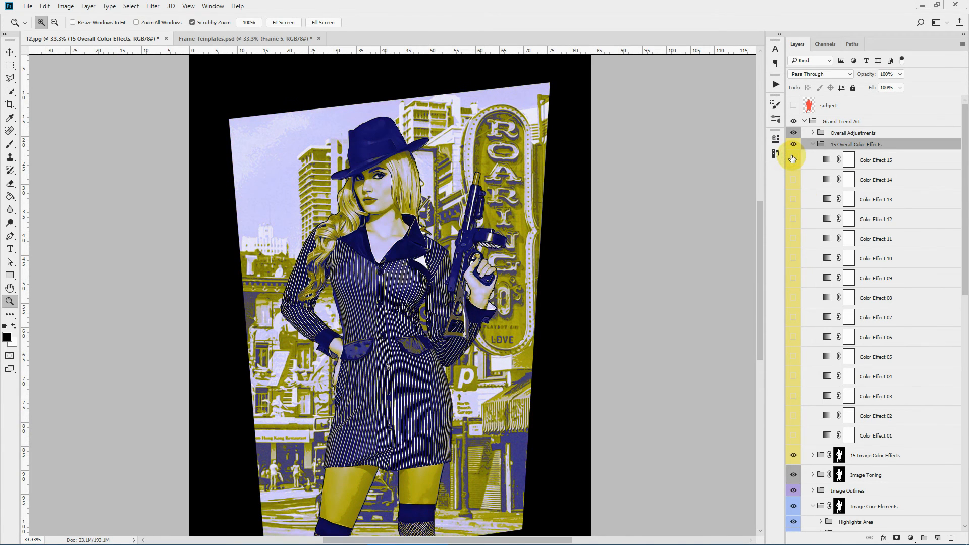
pyautogui.click(812, 144)
pyautogui.click(823, 133)
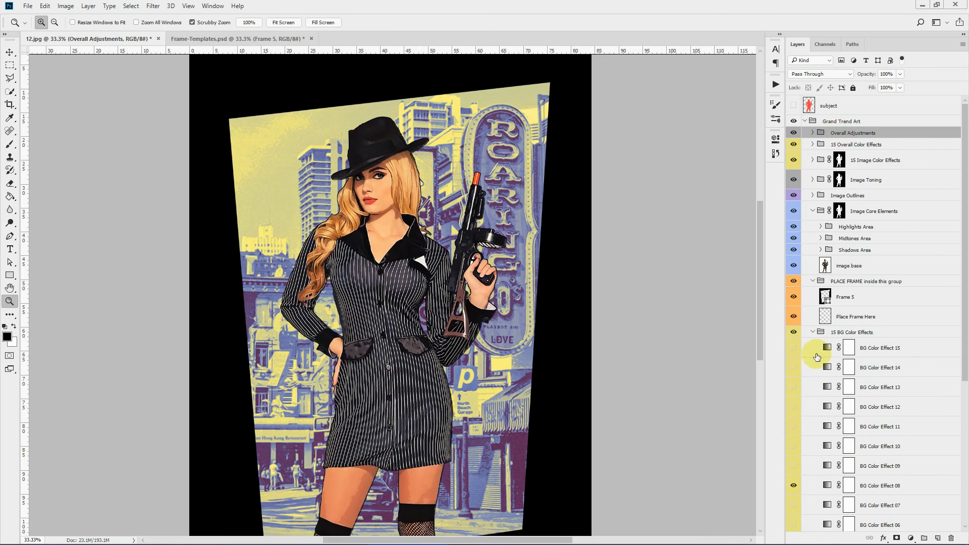
# Step: Collapse 15 BG Color Effects, expand Overall Adjustments, and try the highlight level of the Overall Levels layer
pyautogui.click(813, 331)
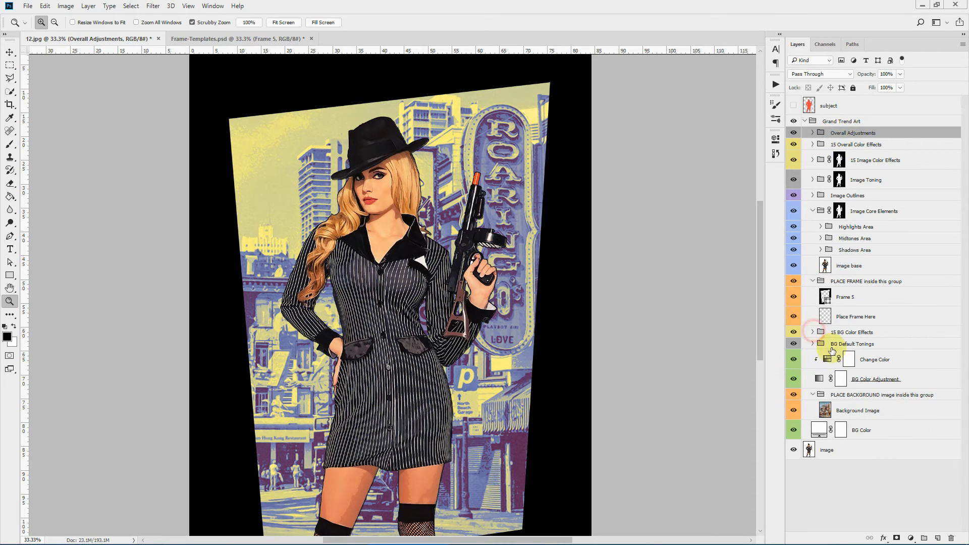
pyautogui.click(812, 132)
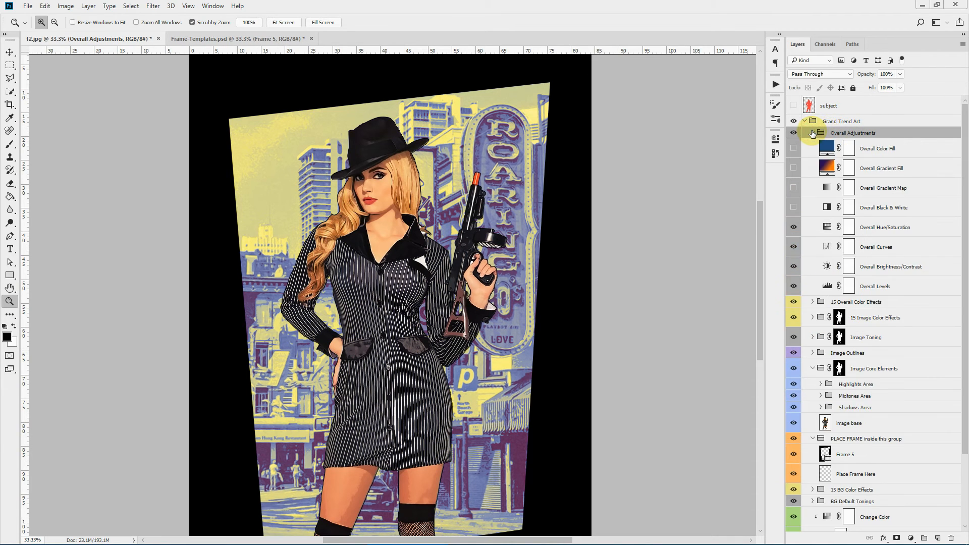
pyautogui.doubleClick(826, 286)
pyautogui.moveTo(740, 243); pyautogui.dragTo(760, 242)
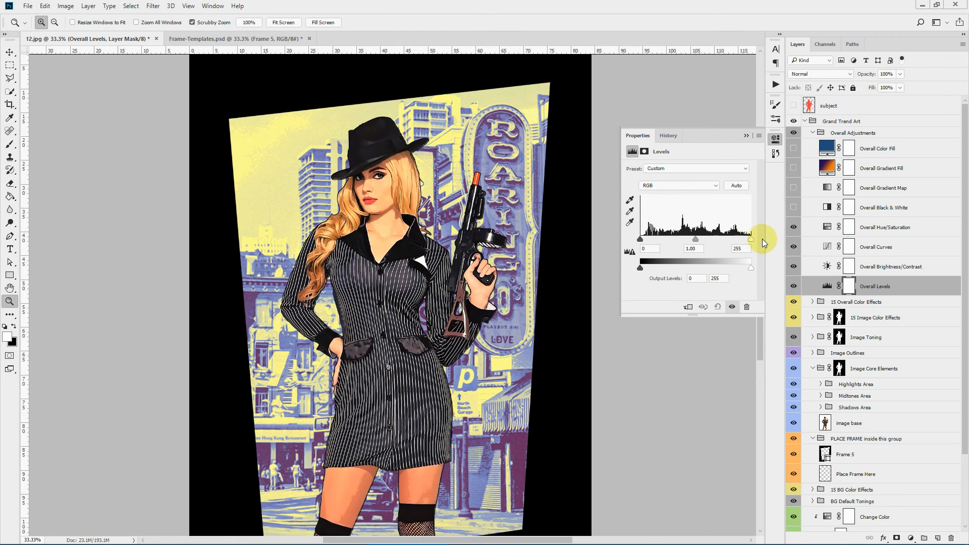
pyautogui.click(746, 135)
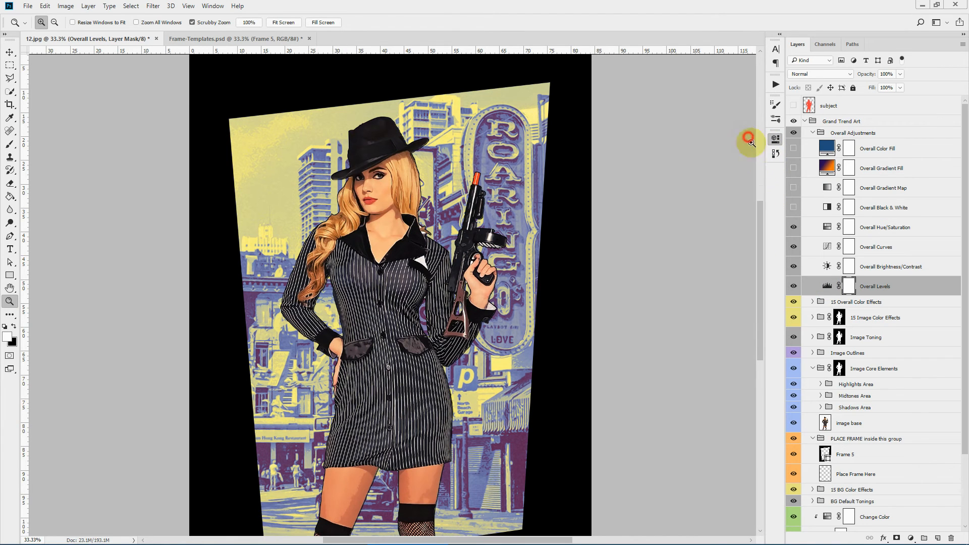
# Step: Try a higher contrast in the Overall Brightness/Contrast layer and reset the contrast to 0
pyautogui.doubleClick(826, 266)
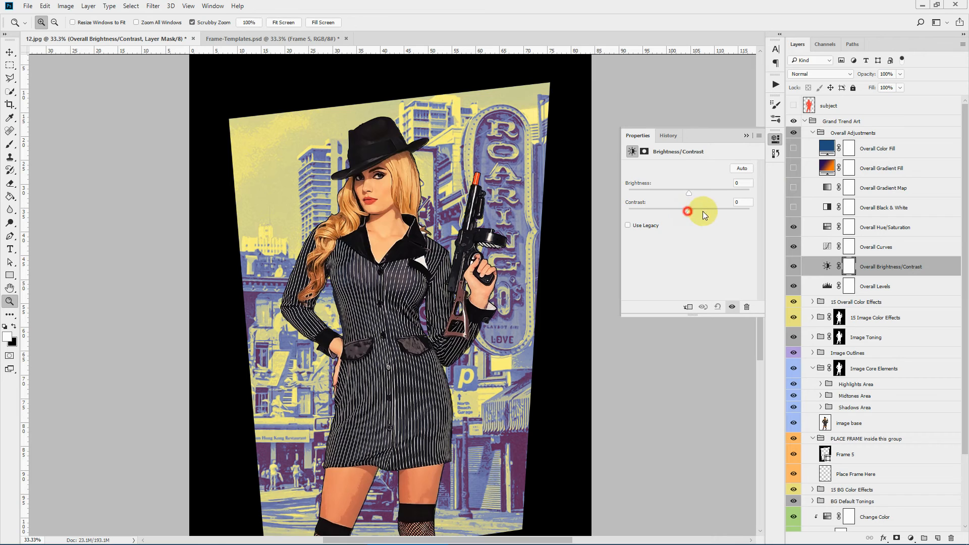
pyautogui.moveTo(702, 211); pyautogui.dragTo(715, 211)
pyautogui.click(741, 202)
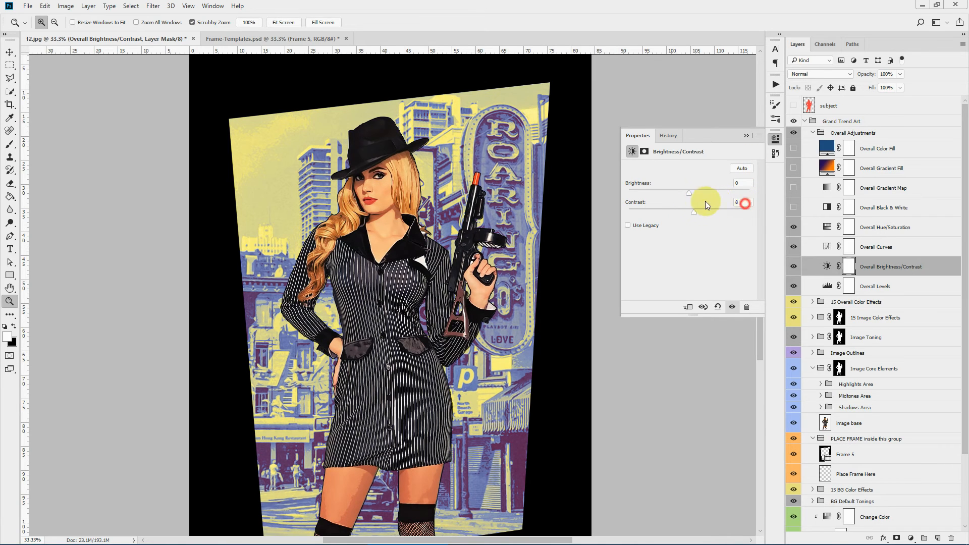
pyautogui.write('0')
pyautogui.click(746, 135)
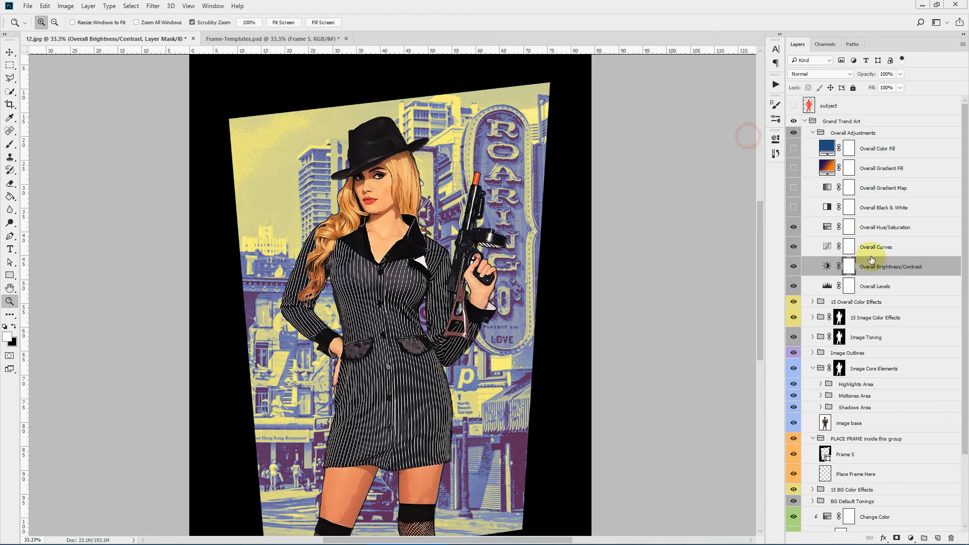
# Step: Raise the shadows of the Blue channel curve in Overall Curves, holding the midtones and highlights, and hide the layer
pyautogui.doubleClick(826, 247)
pyautogui.click(678, 181)
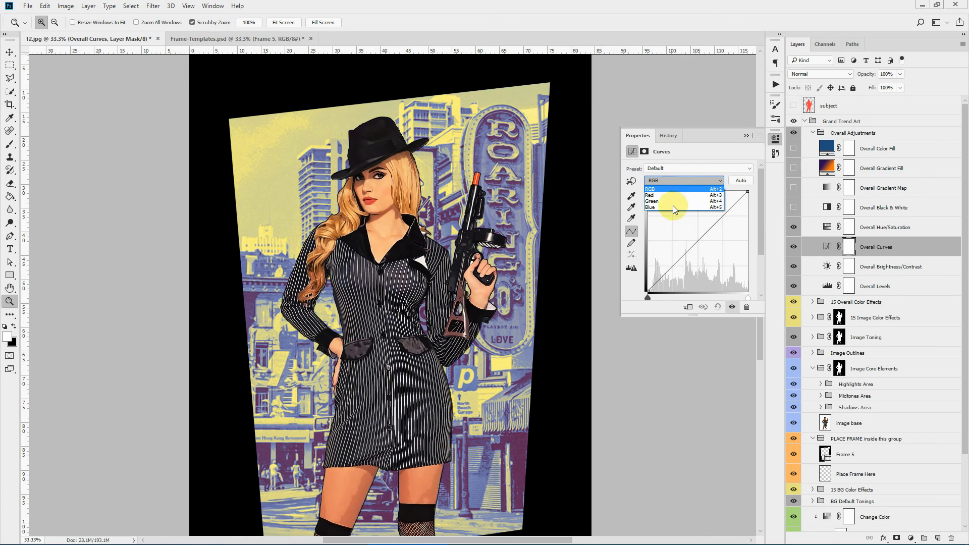
pyautogui.click(663, 208)
pyautogui.click(696, 241)
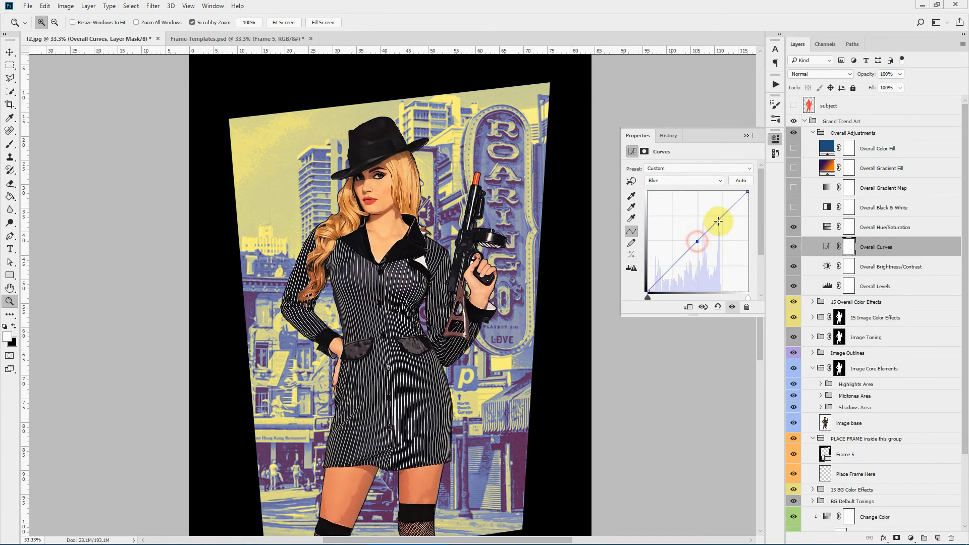
pyautogui.moveTo(719, 219); pyautogui.dragTo(722, 222)
pyautogui.moveTo(678, 261); pyautogui.dragTo(664, 250)
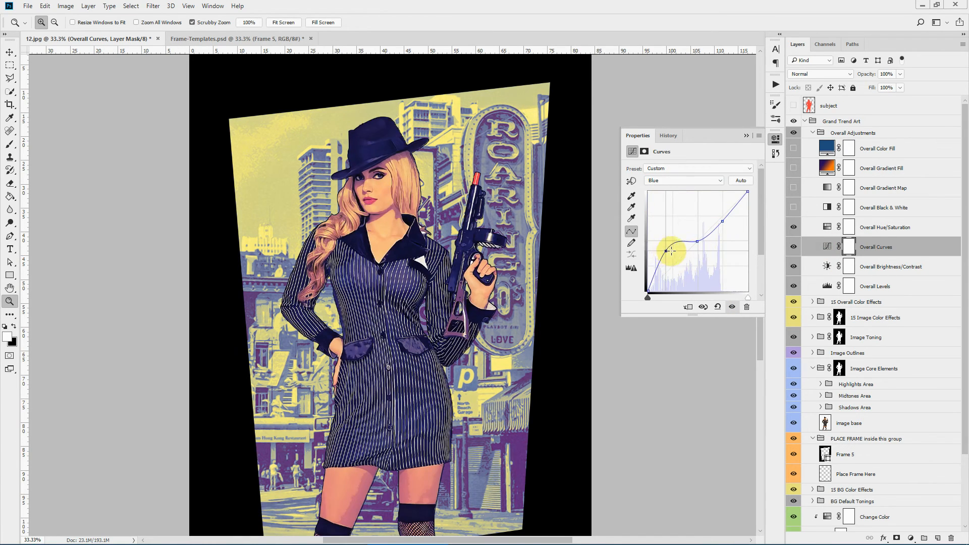
pyautogui.click(746, 135)
pyautogui.click(793, 246)
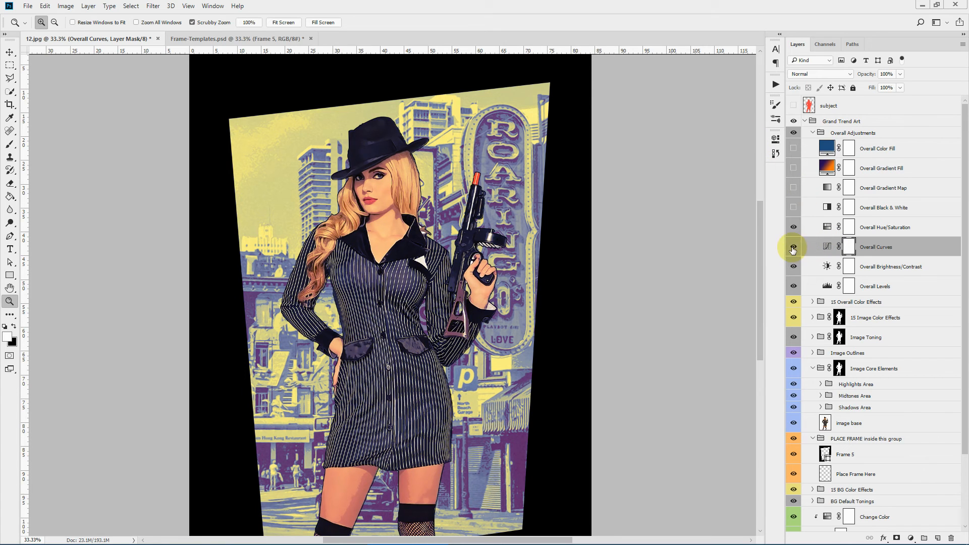
# Step: Shift the hue in Overall Hue/Saturation until the subject's skin turns green, and hide the layer
pyautogui.doubleClick(828, 228)
pyautogui.moveTo(698, 205); pyautogui.dragTo(734, 204)
pyautogui.click(746, 136)
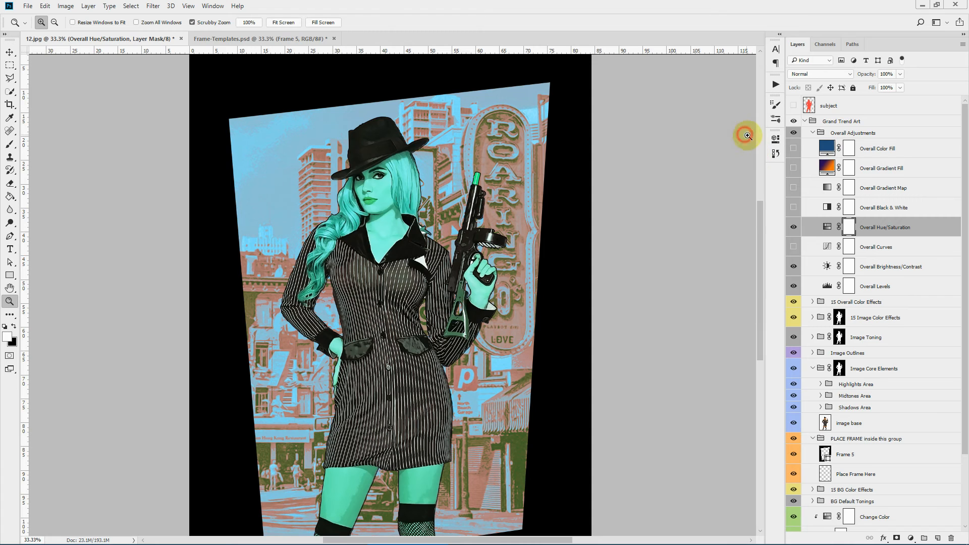
pyautogui.click(794, 227)
# Step: Preview Overall Black & White, try Cyanotype and Blue-Violet, Yellow-Orange gradients in Overall Gradient Map, discard them and hide both layers
pyautogui.click(793, 207)
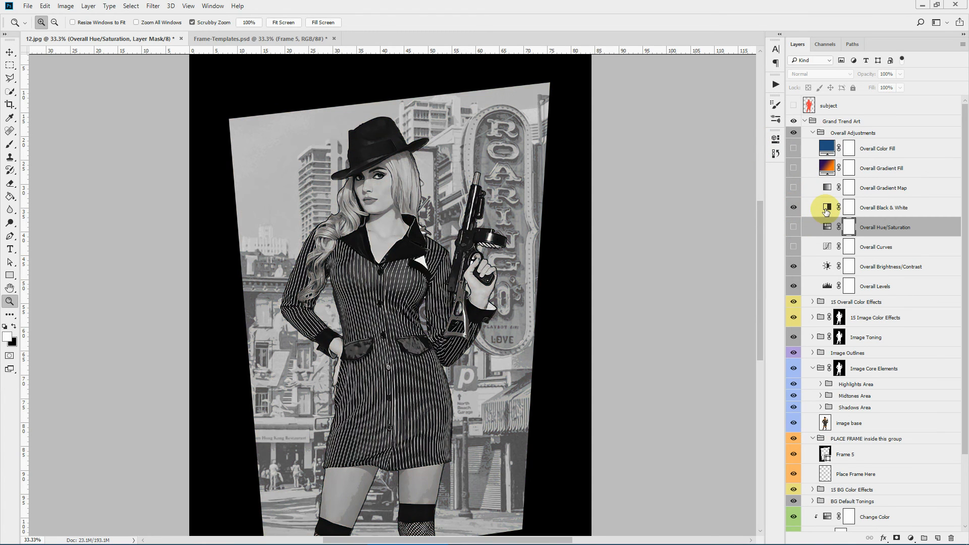
pyautogui.click(793, 207)
pyautogui.click(794, 187)
pyautogui.doubleClick(827, 187)
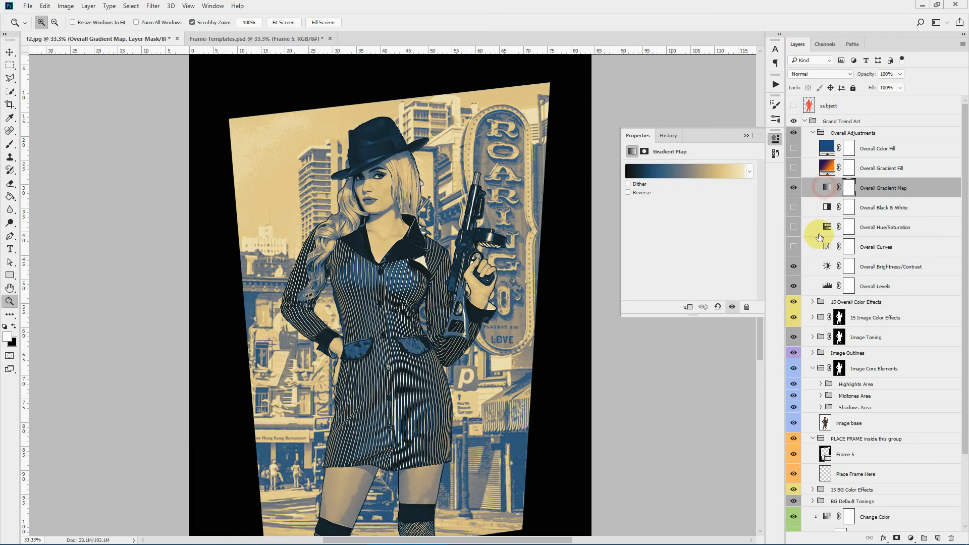
pyautogui.click(689, 177)
pyautogui.click(751, 210)
pyautogui.click(766, 195)
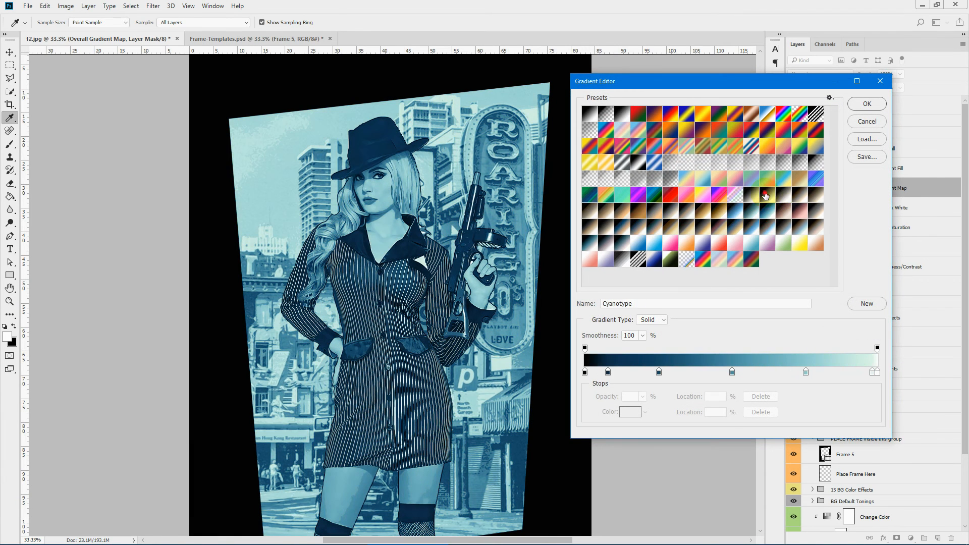
pyautogui.click(790, 228)
pyautogui.click(708, 131)
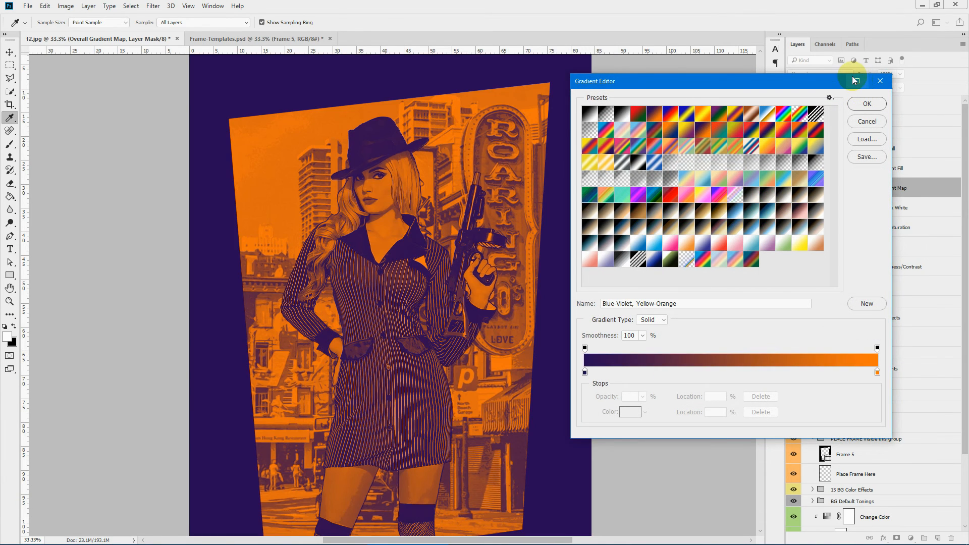
pyautogui.click(879, 81)
pyautogui.click(795, 187)
# Step: Try a different angle, a 76% scale and another preset gradient in Overall Gradient Fill, discard the changes and hide the layer
pyautogui.click(793, 168)
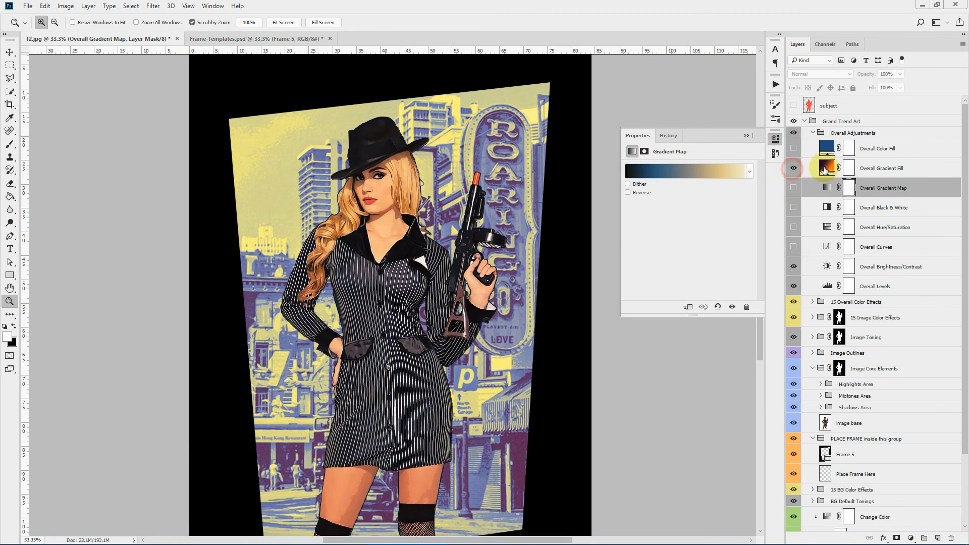
pyautogui.doubleClick(827, 168)
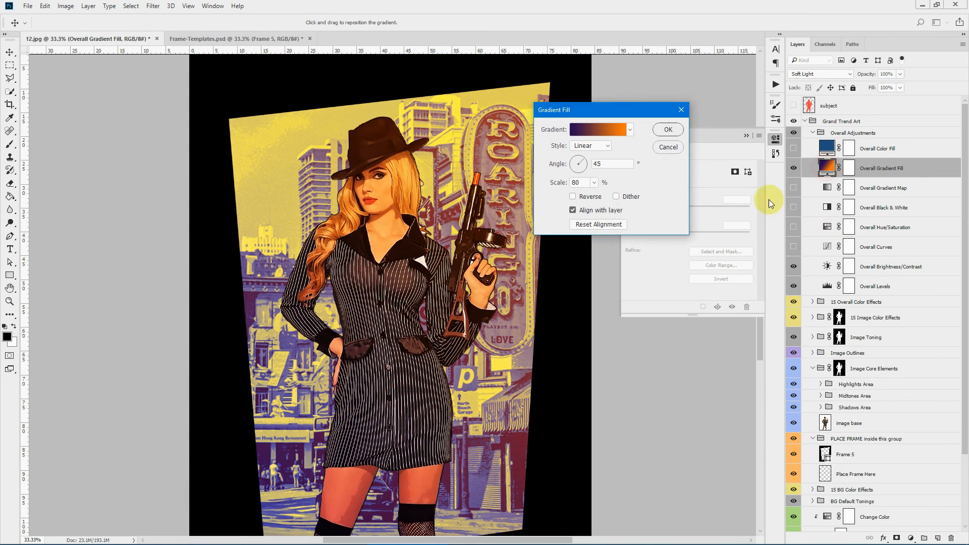
pyautogui.click(583, 161)
pyautogui.moveTo(560, 183)
pyautogui.mouseDown()
pyautogui.moveTo(578, 183)
pyautogui.moveTo(558, 183)
pyautogui.mouseUp()
pyautogui.click(596, 129)
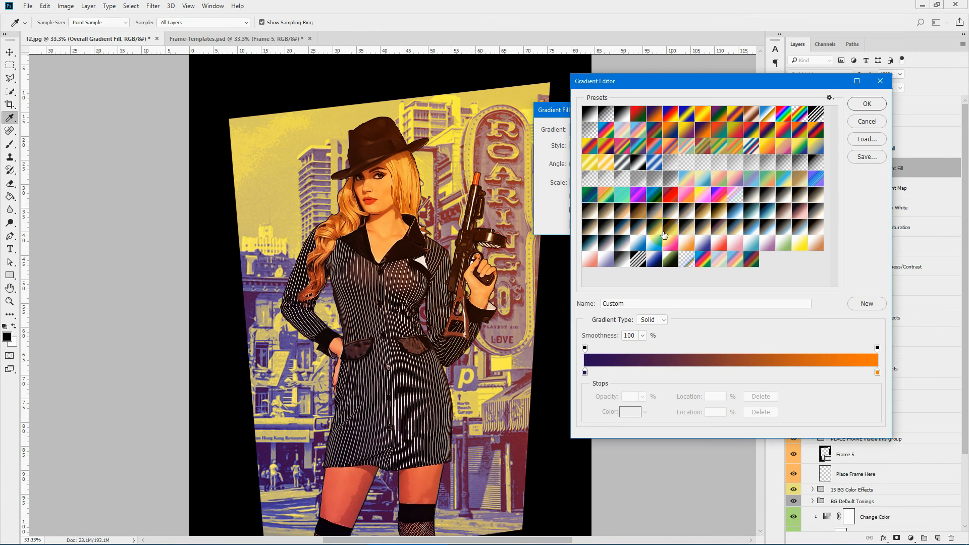
pyautogui.click(662, 228)
pyautogui.click(867, 121)
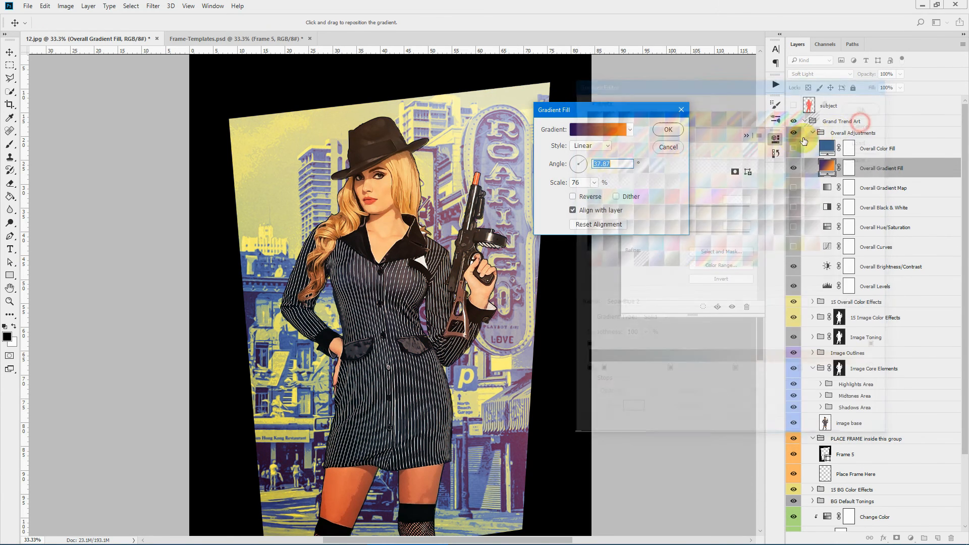
pyautogui.click(671, 147)
pyautogui.click(794, 167)
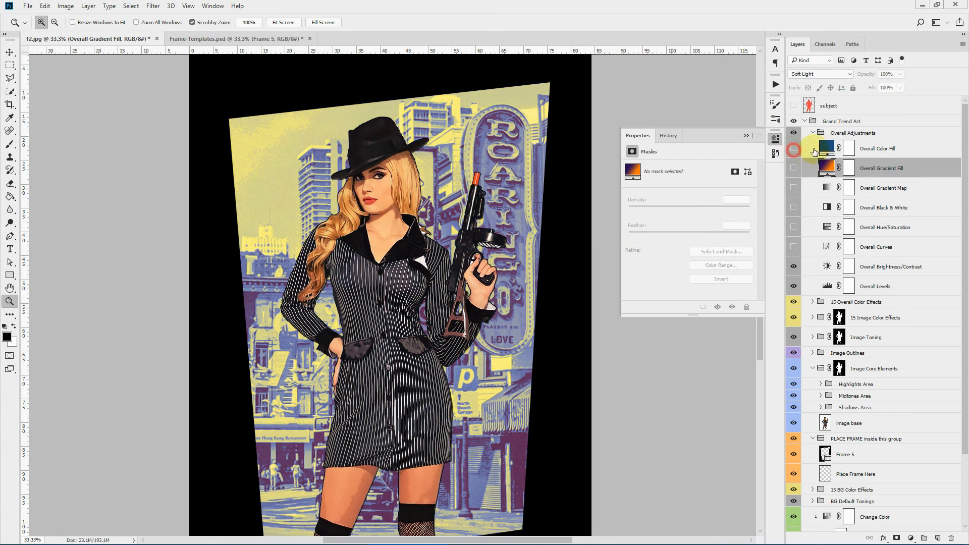
# Step: Preview Overall Color Fill, try green 628022 and discard it, hide the layer and collapse the Overall Adjustments group
pyautogui.click(794, 148)
pyautogui.doubleClick(826, 147)
pyautogui.moveTo(759, 128); pyautogui.dragTo(763, 212)
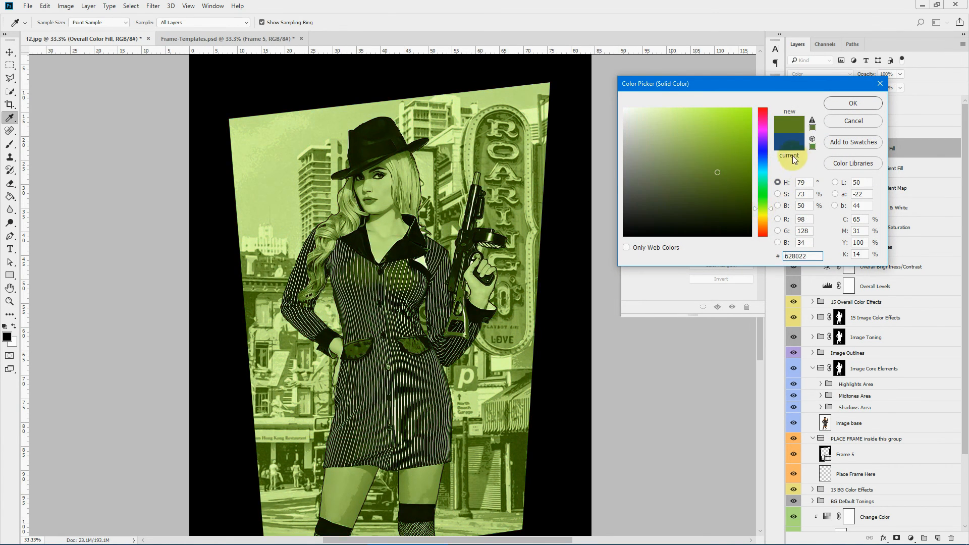
pyautogui.click(855, 121)
pyautogui.press('z')
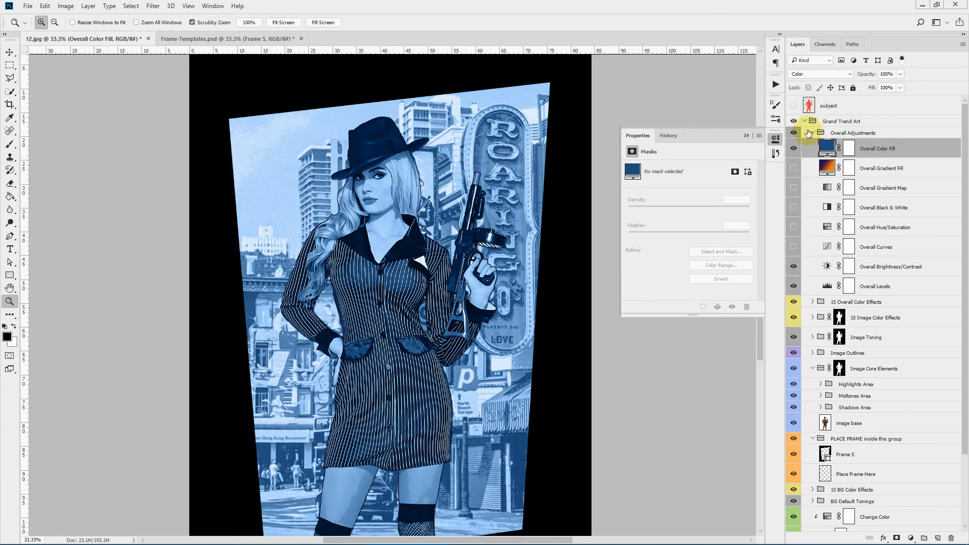
pyautogui.click(812, 133)
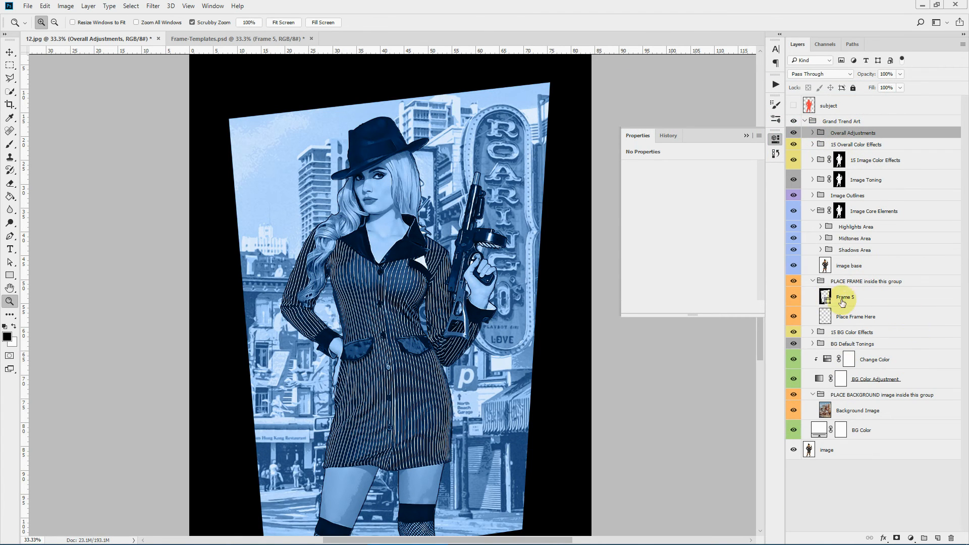
pyautogui.click(812, 144)
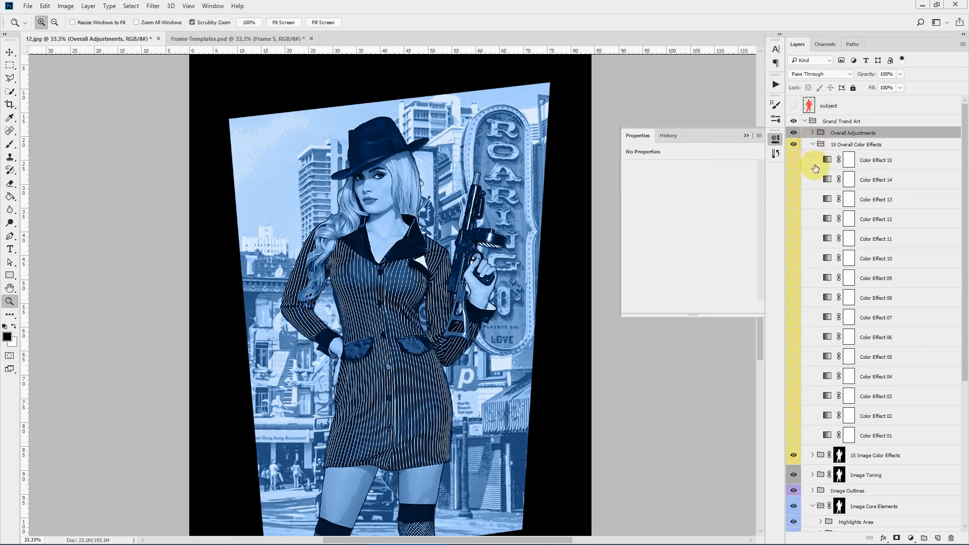
pyautogui.click(813, 144)
pyautogui.click(812, 133)
pyautogui.click(812, 133)
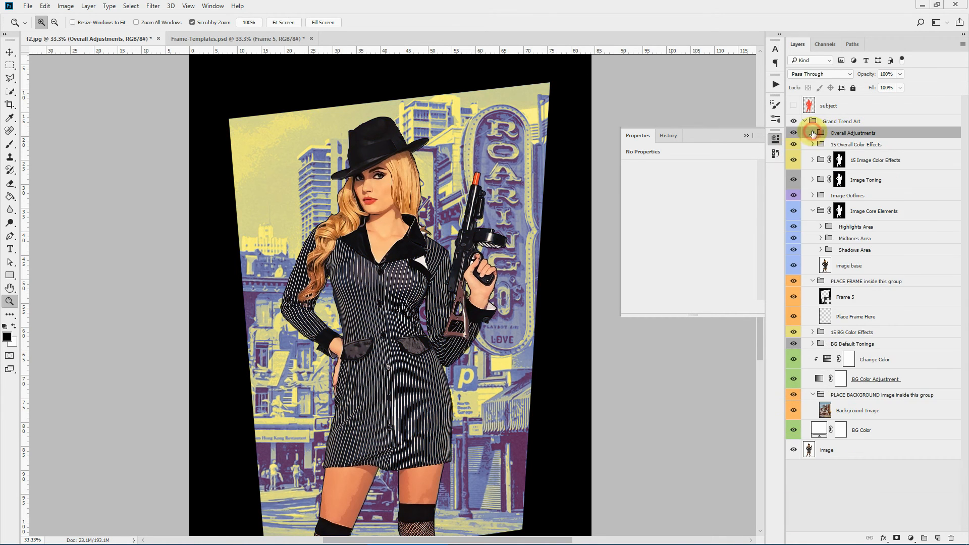
pyautogui.click(745, 135)
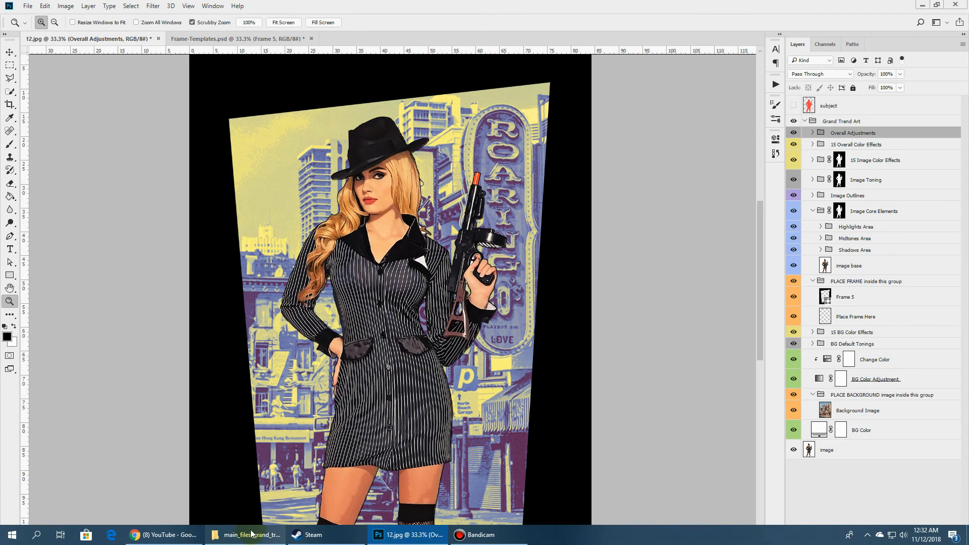
# Step: Open Collage-1.psd from the Collage-Templates folder in File Explorer and open the contents of its image 1 smart object
pyautogui.click(252, 535)
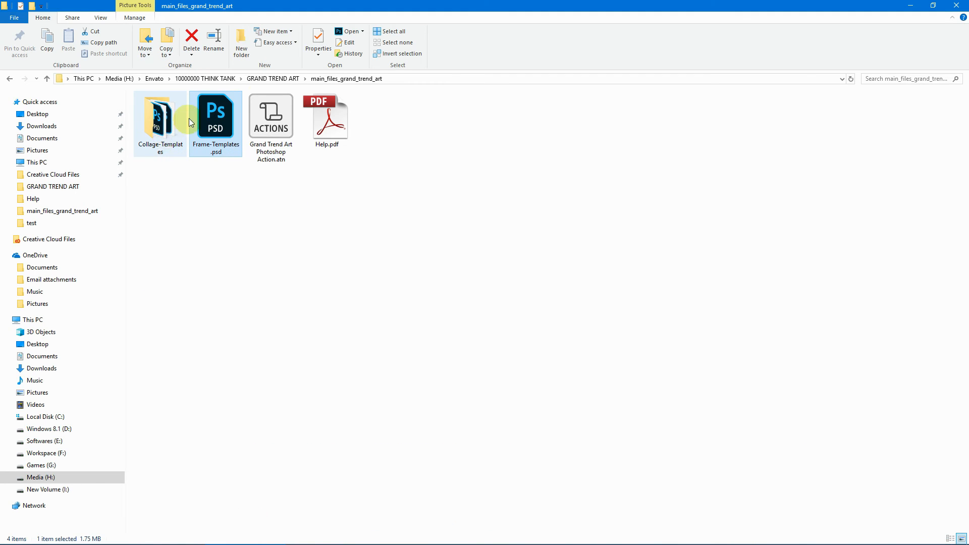
pyautogui.doubleClick(162, 133)
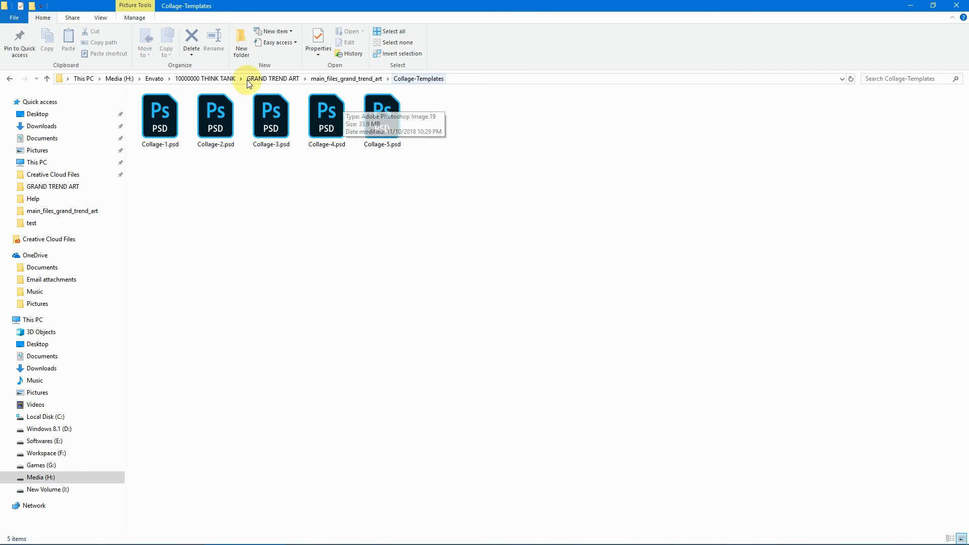
pyautogui.doubleClick(160, 116)
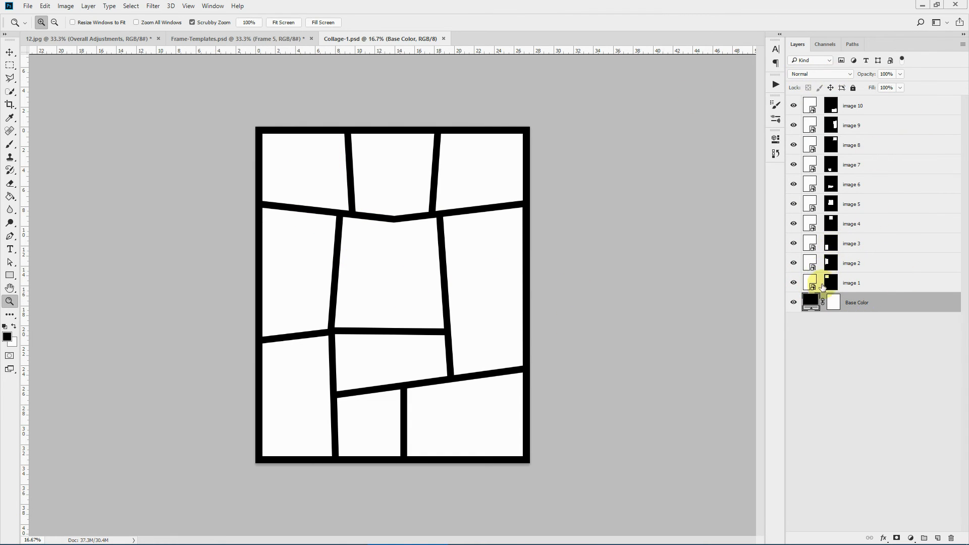
pyautogui.click(880, 284)
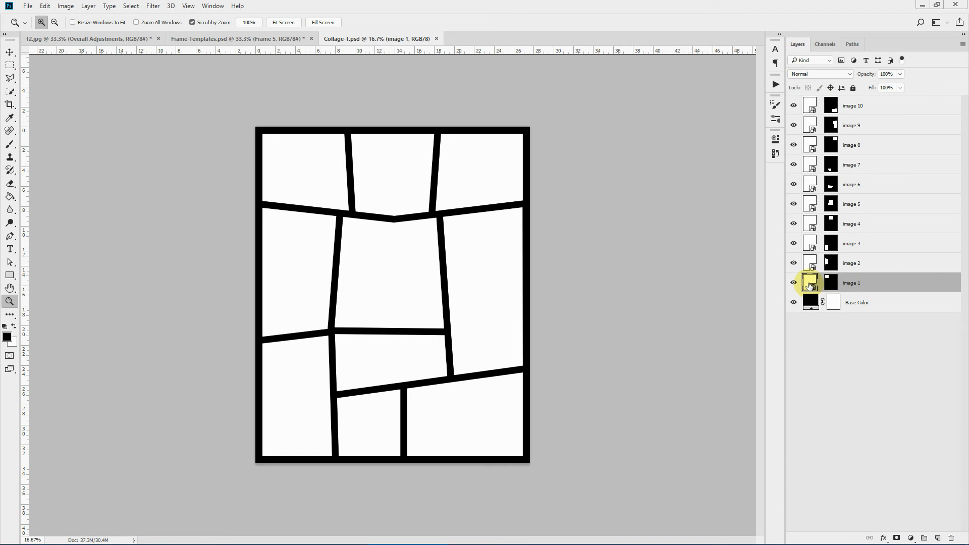
pyautogui.doubleClick(809, 284)
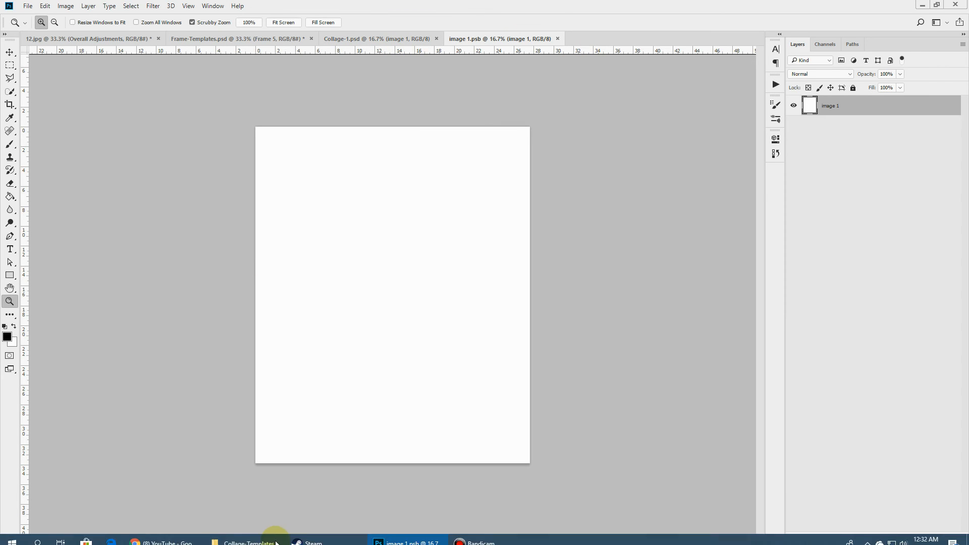
# Step: Switch to File Explorer and open the test folder inside GRAND TREND ART
pyautogui.click(237, 536)
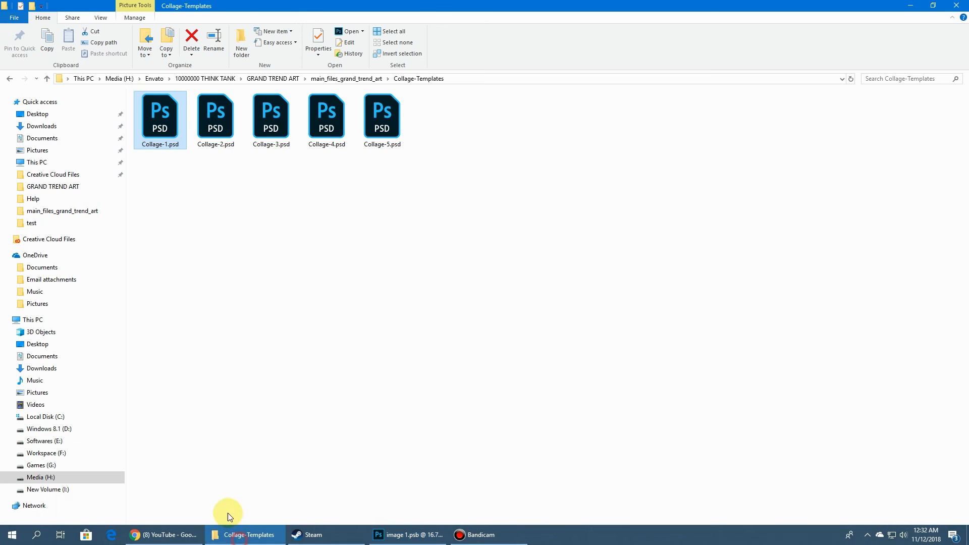
pyautogui.click(335, 79)
pyautogui.click(257, 79)
pyautogui.doubleClick(438, 118)
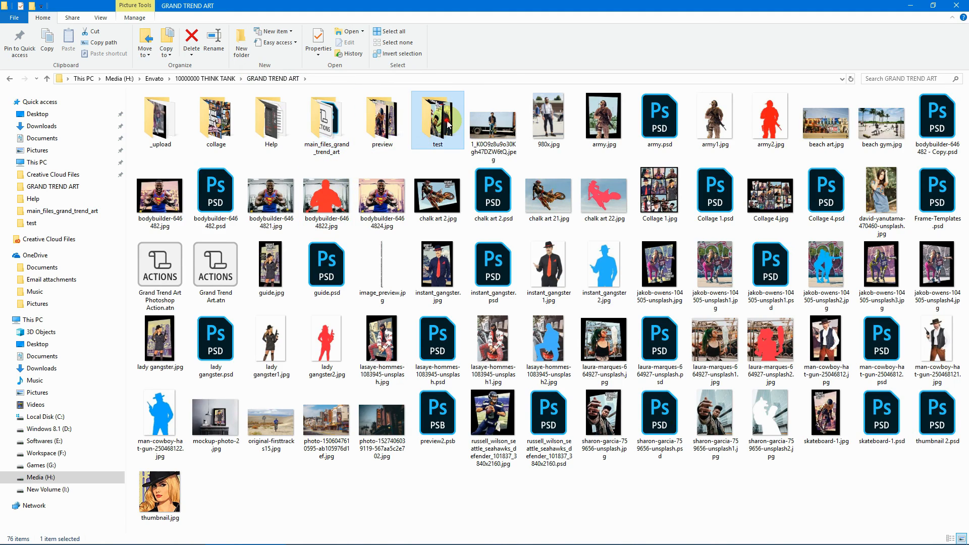
pyautogui.click(446, 121)
pyautogui.click(785, 146)
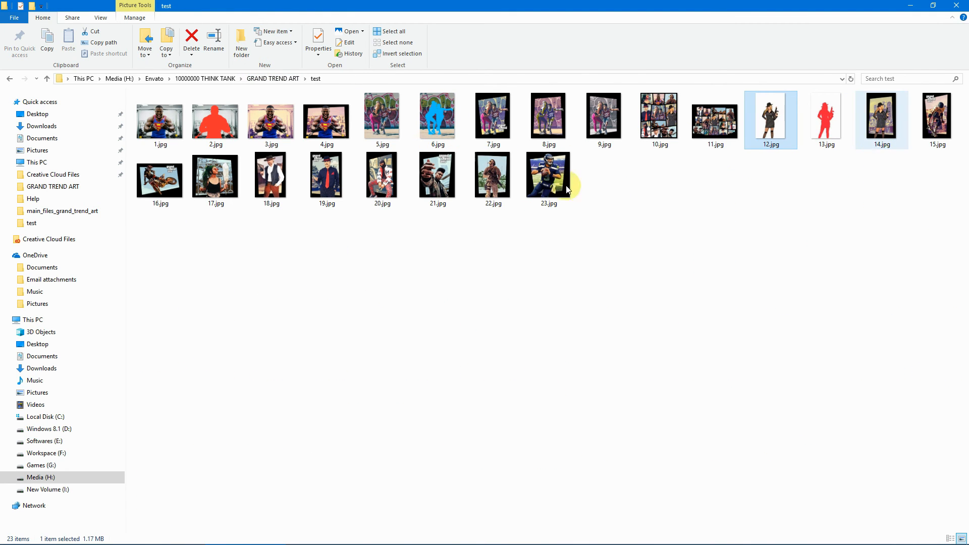
# Step: Place 4.jpg at its default size into image 1.psb, save the smart object contents and close the file
pyautogui.click(312, 112)
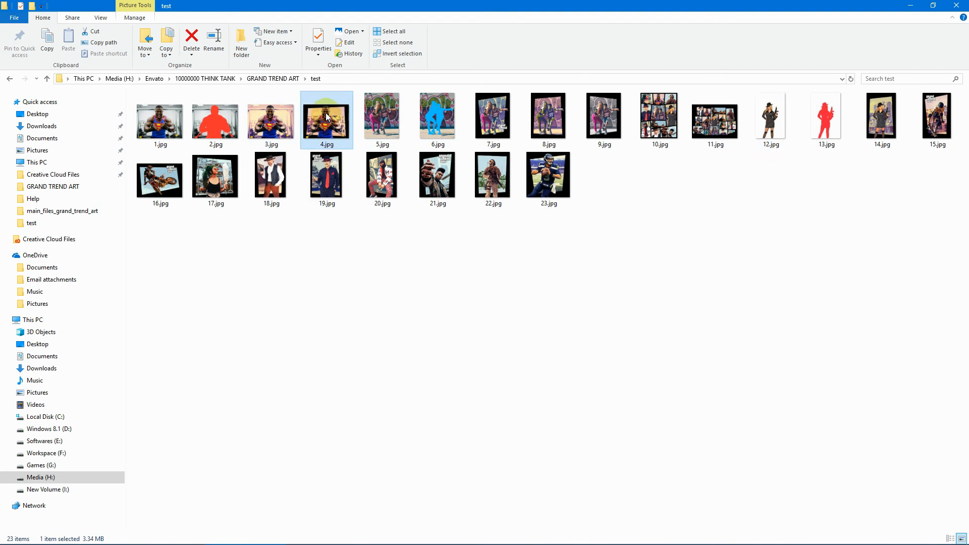
pyautogui.moveTo(325, 116); pyautogui.dragTo(430, 298)
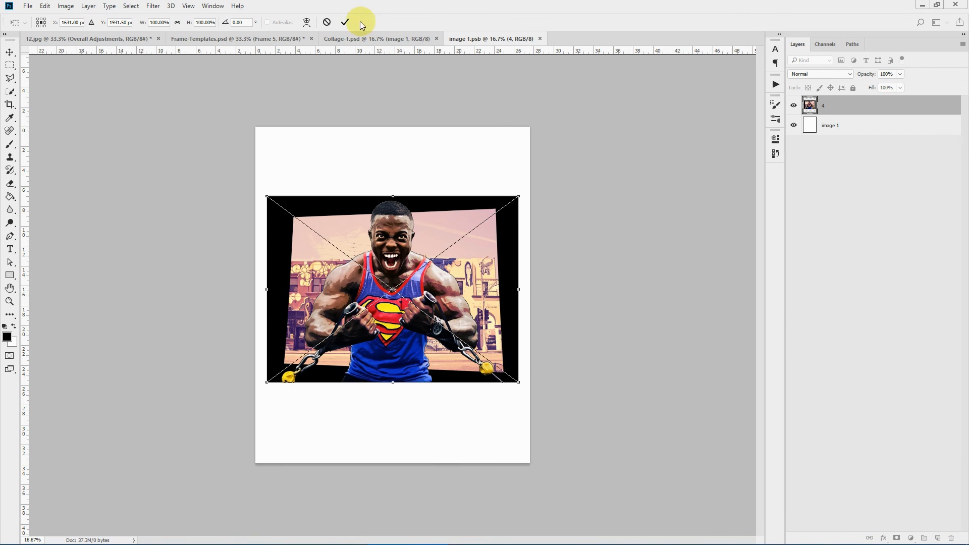
pyautogui.click(345, 21)
pyautogui.press('z')
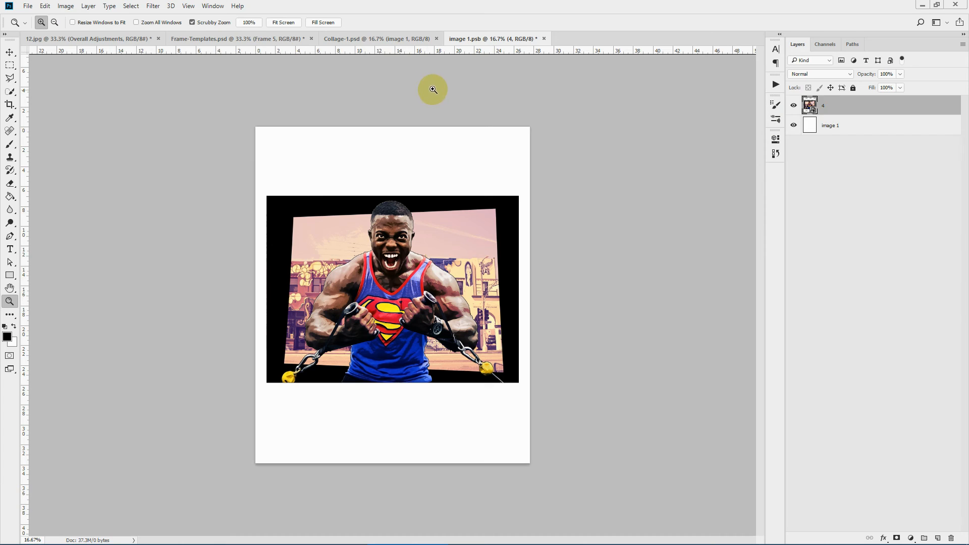
pyautogui.hotkey('ctrl', 's')
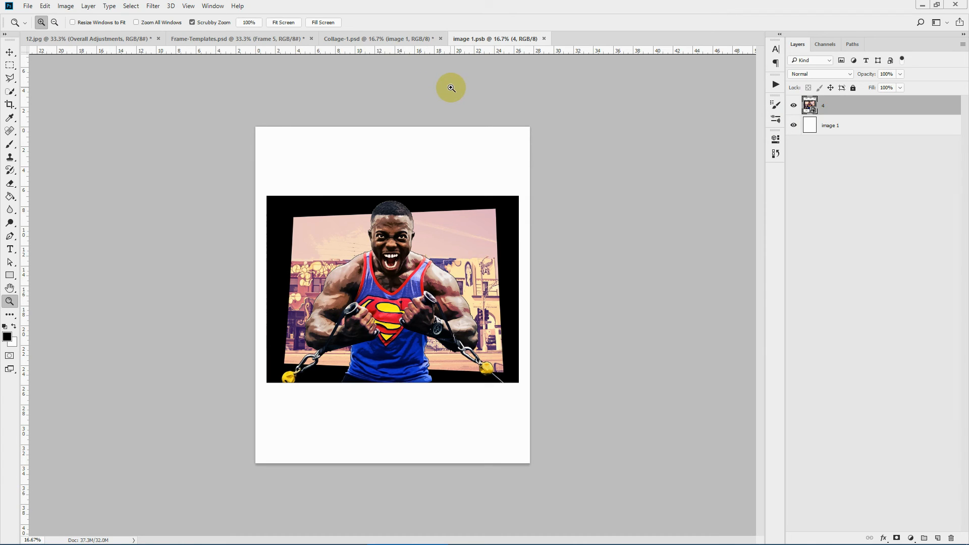
pyautogui.click(544, 39)
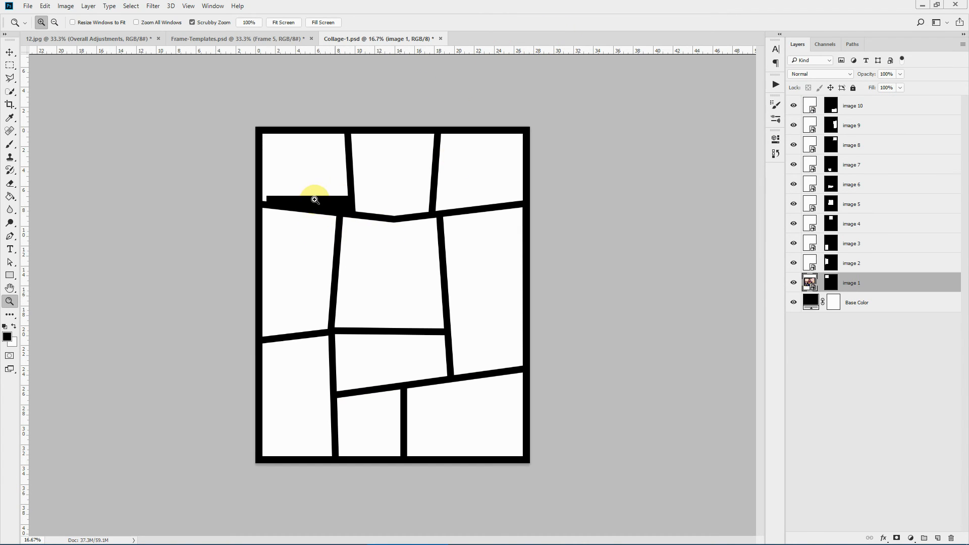
# Step: Scale image 1 to about 66.8% and reposition it so the man's face and chest fill the upper-left collage panel
pyautogui.click(10, 52)
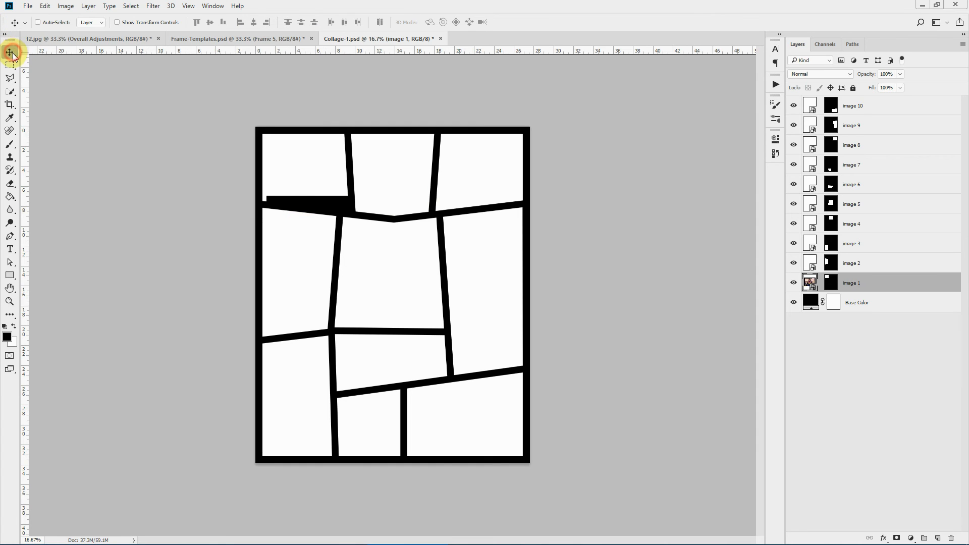
pyautogui.moveTo(293, 187); pyautogui.dragTo(237, 138)
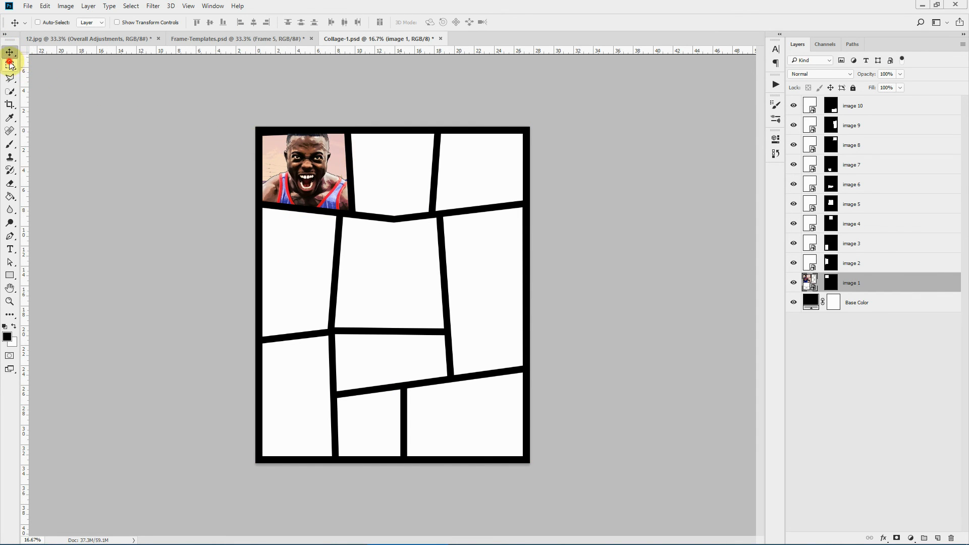
pyautogui.rightClick(401, 195)
pyautogui.click(440, 354)
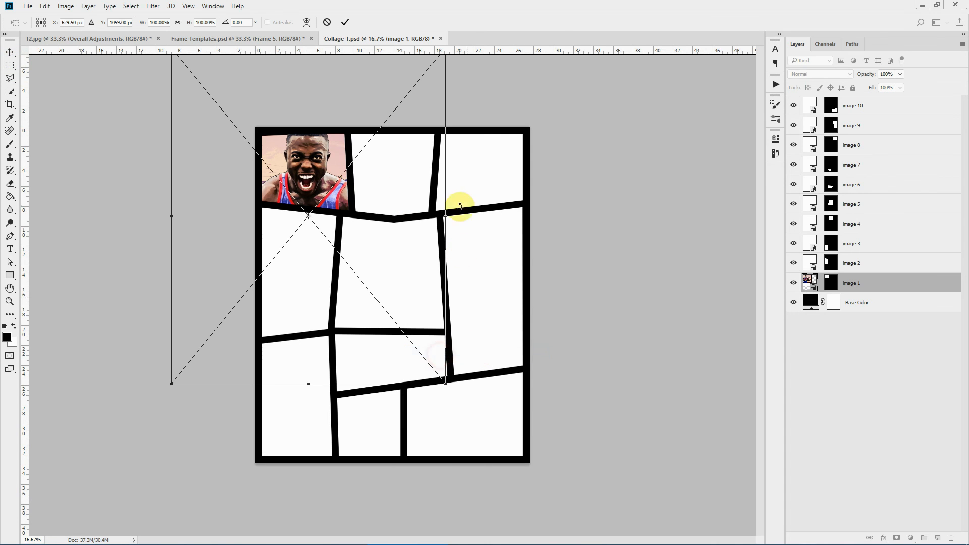
pyautogui.moveTo(445, 385); pyautogui.dragTo(357, 278)
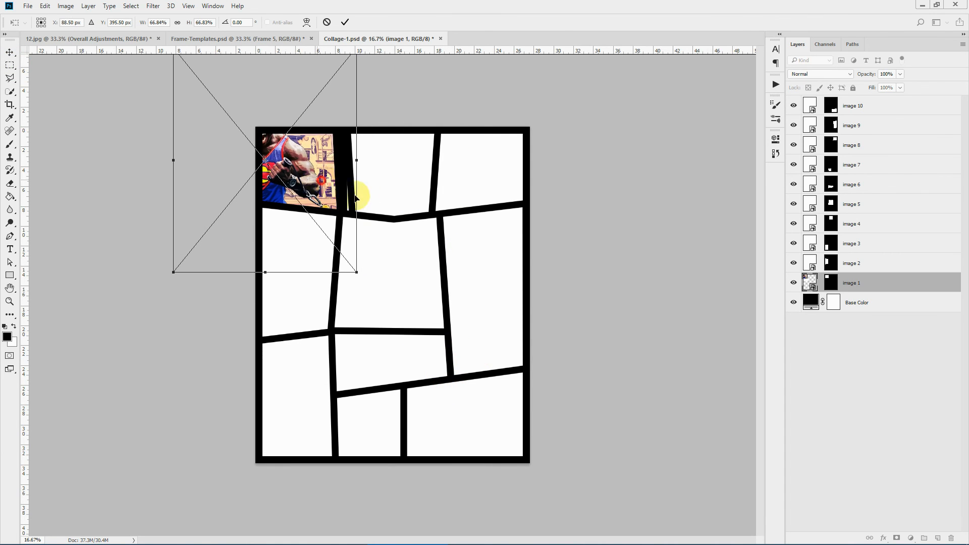
pyautogui.moveTo(356, 190)
pyautogui.mouseDown()
pyautogui.moveTo(363, 210)
pyautogui.moveTo(353, 207)
pyautogui.mouseUp()
pyautogui.moveTo(358, 214); pyautogui.dragTo(362, 212)
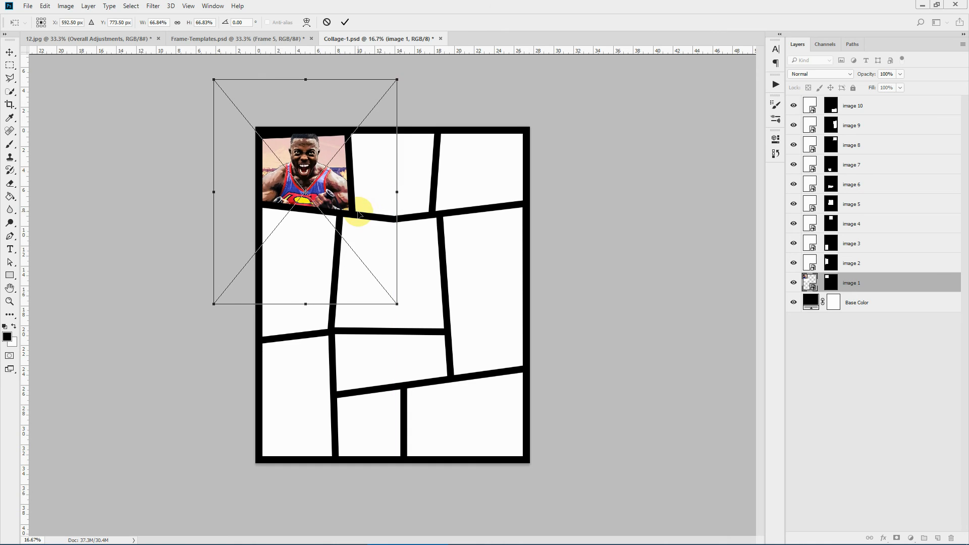
pyautogui.click(345, 22)
# Step: Toggle the visibility of the image 2 layer to identify its panel in the collage
pyautogui.click(793, 265)
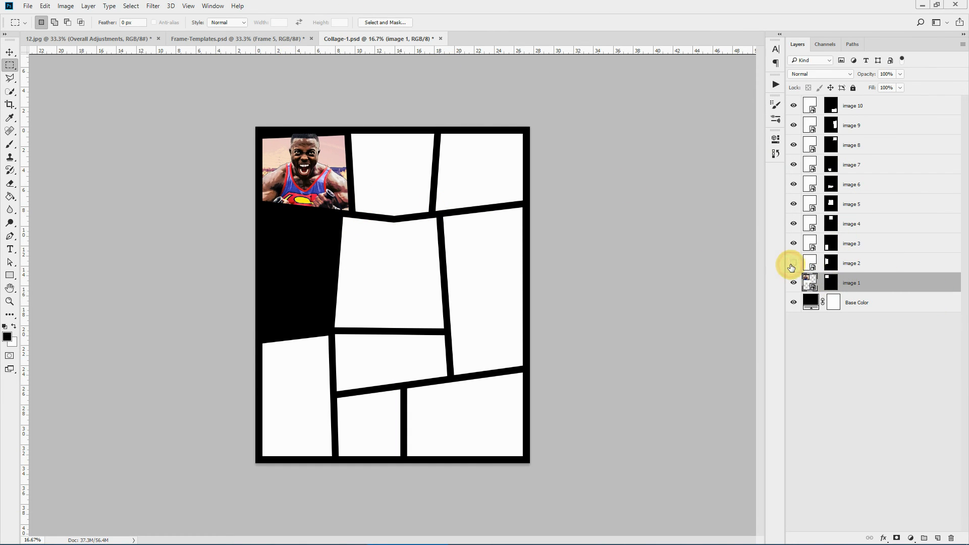
pyautogui.click(792, 264)
pyautogui.click(792, 265)
pyautogui.click(792, 265)
# Step: Select 14.jpg in the test folder, return to Collage-1.psd and open the contents of the image 2 smart object
pyautogui.click(808, 262)
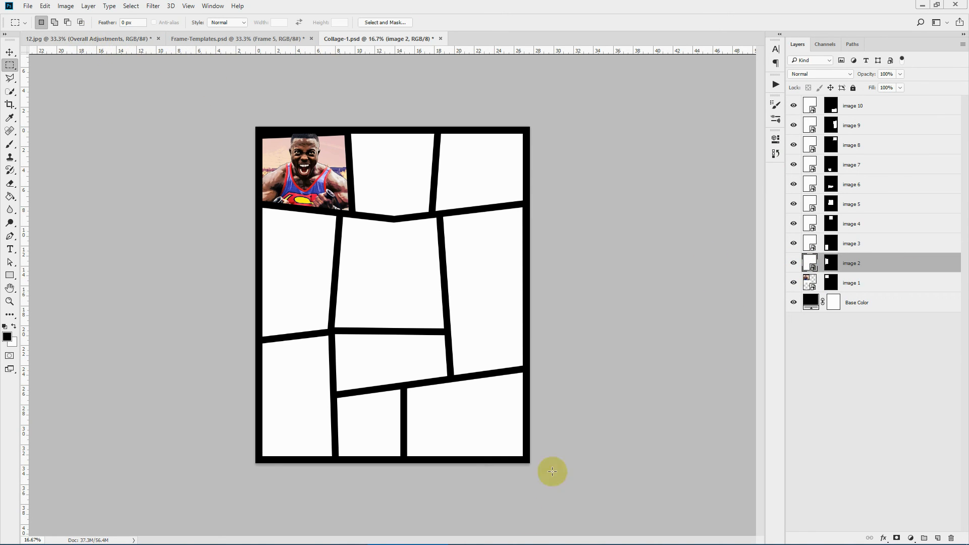
pyautogui.click(239, 538)
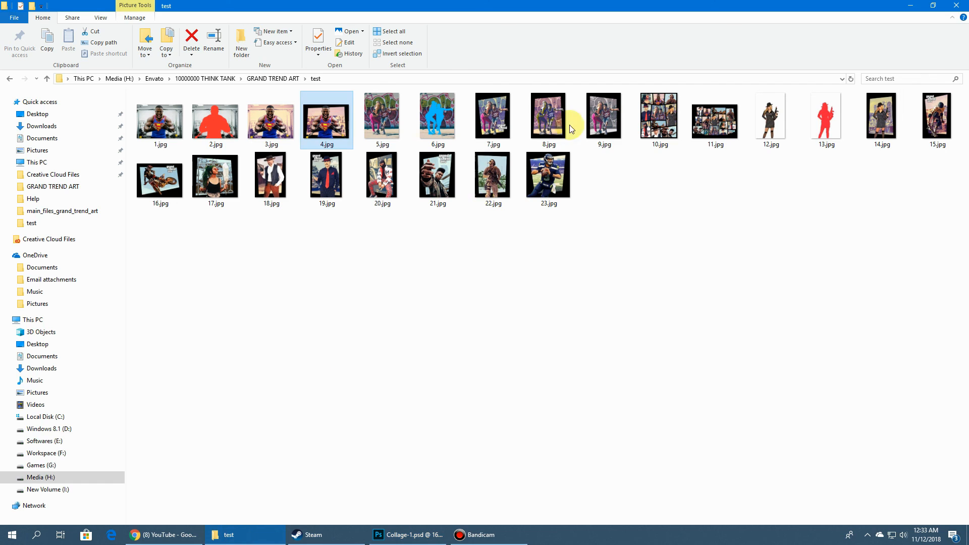
pyautogui.click(884, 144)
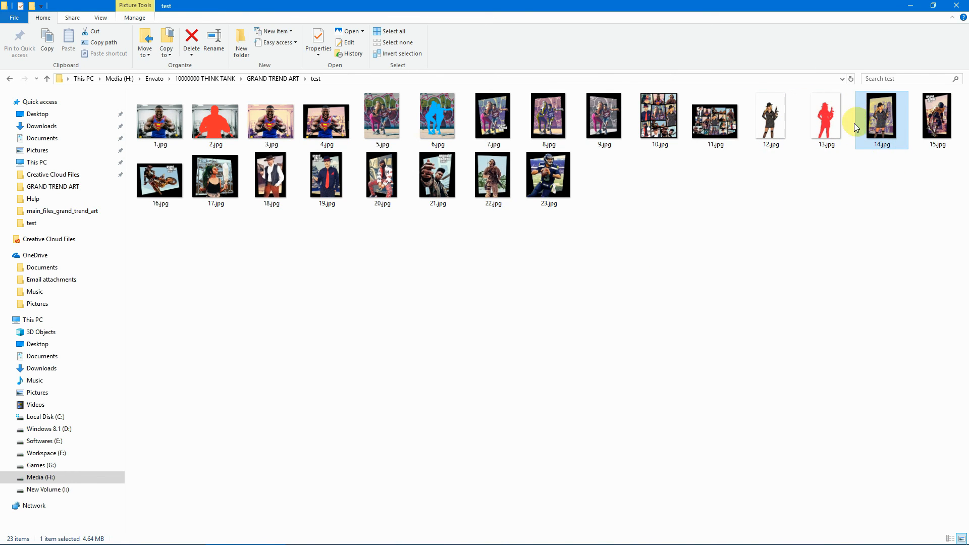
pyautogui.click(422, 538)
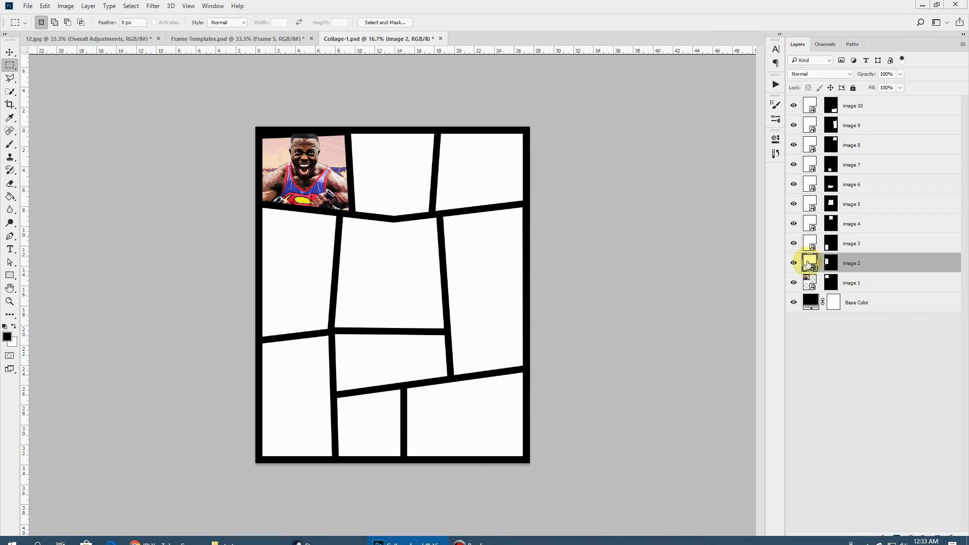
pyautogui.doubleClick(808, 264)
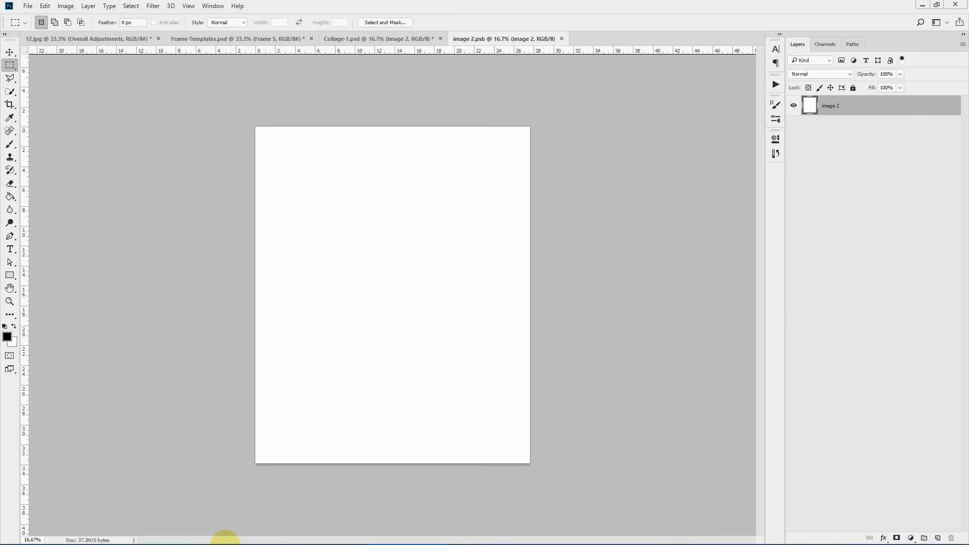
# Step: Place 14.jpg from the test folder into image 2.psb, save the smart object contents and close the file
pyautogui.click(237, 538)
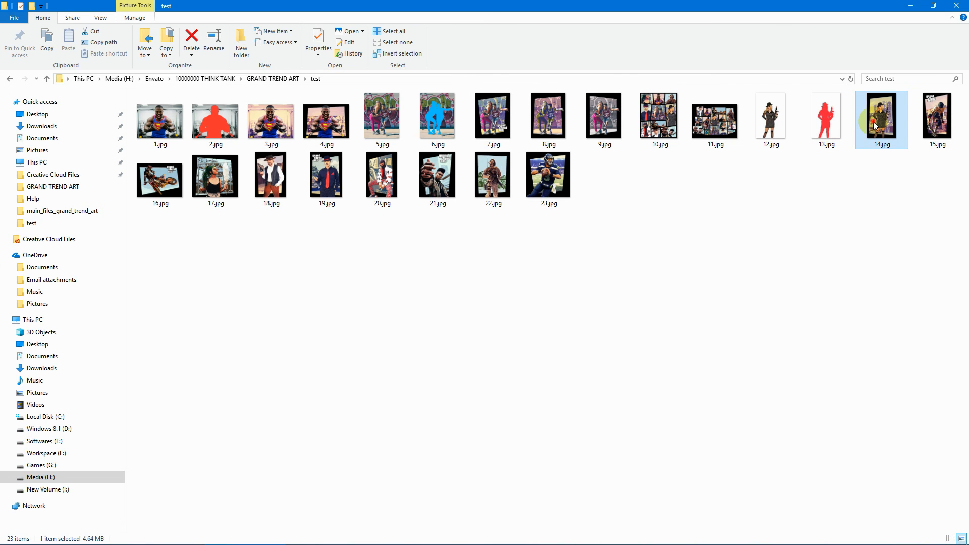
pyautogui.moveTo(858, 150); pyautogui.dragTo(418, 337)
pyautogui.click(868, 144)
pyautogui.click(344, 21)
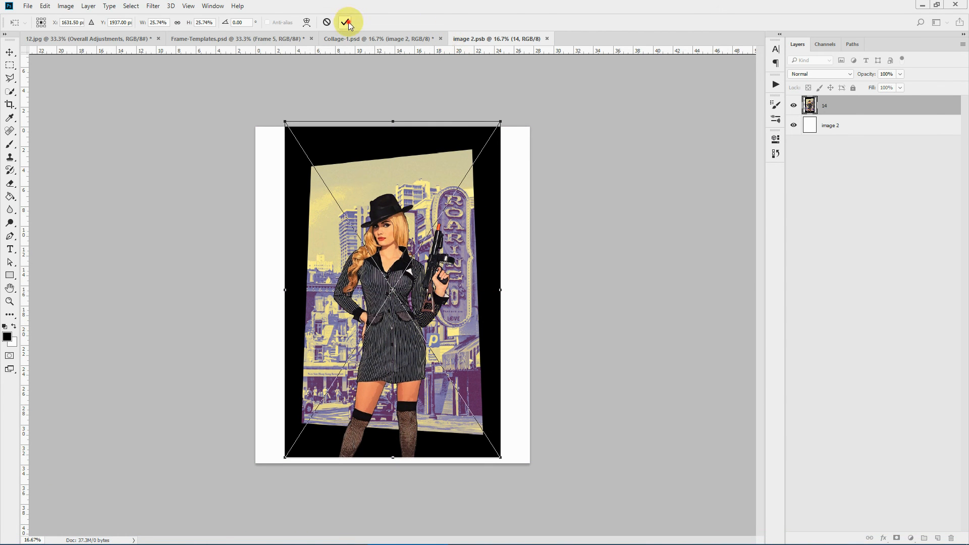
pyautogui.click(407, 189)
pyautogui.hotkey('ctrl', 's')
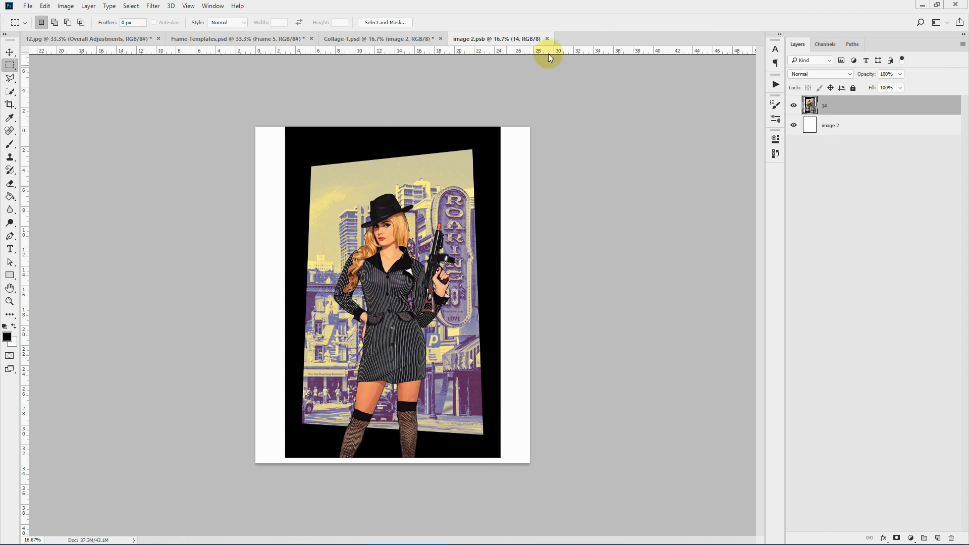
pyautogui.click(550, 38)
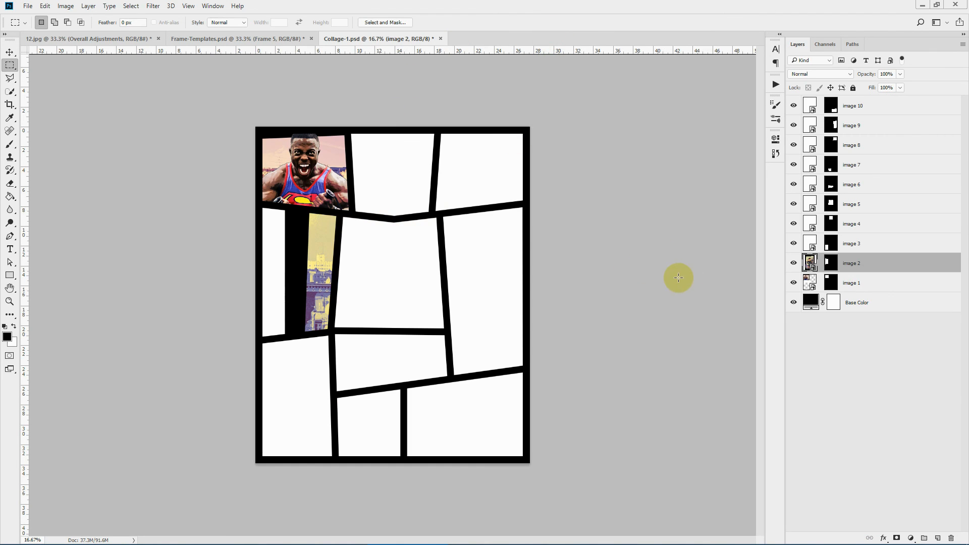
# Step: Scale image 2 to about 92% and reposition it so the woman's head and torso fill the panel below image 1
pyautogui.click(10, 52)
pyautogui.moveTo(335, 257); pyautogui.dragTo(248, 271)
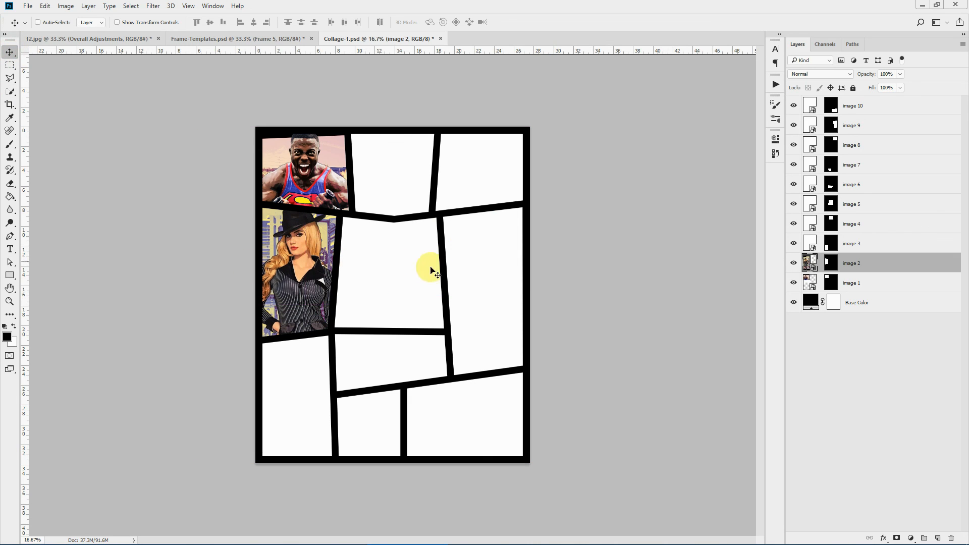
pyautogui.click(9, 65)
pyautogui.rightClick(405, 225)
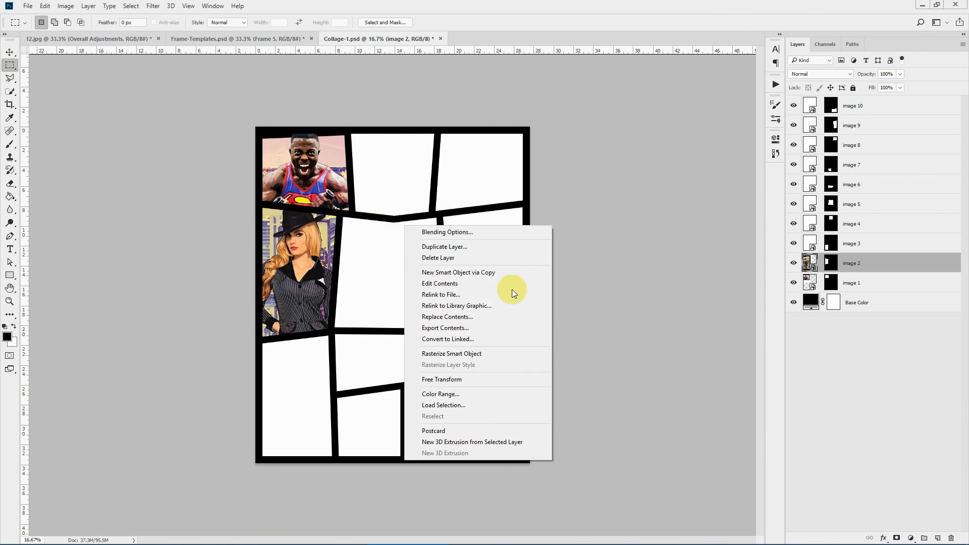
pyautogui.click(452, 379)
pyautogui.moveTo(444, 135); pyautogui.dragTo(420, 162)
pyautogui.moveTo(285, 281); pyautogui.dragTo(295, 258)
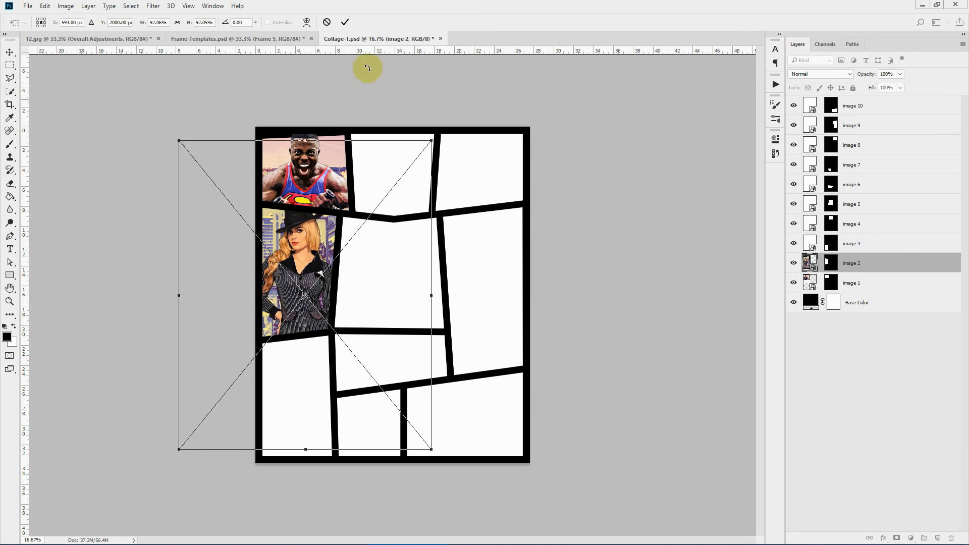
pyautogui.click(345, 22)
pyautogui.press('m')
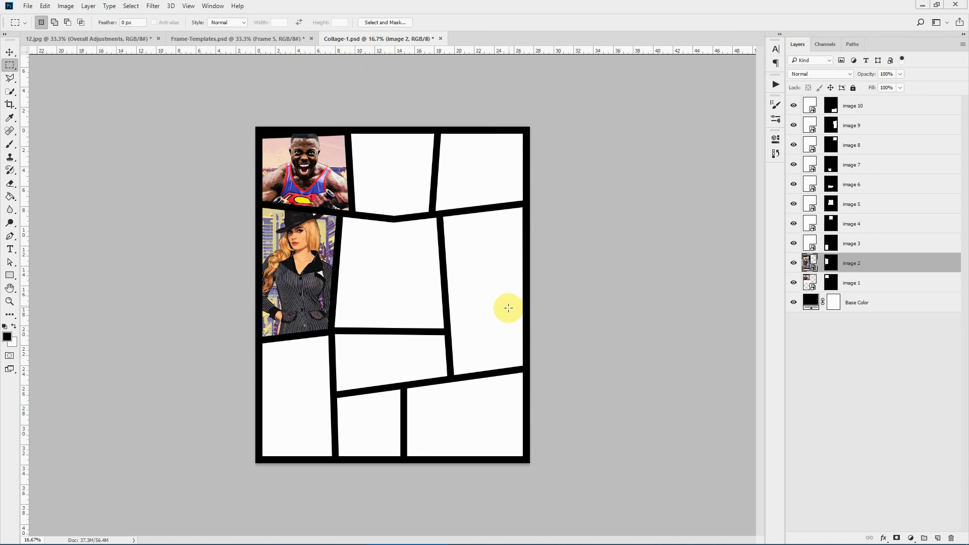
# Step: Close Collage-1.psd and fit the 12.jpg artwork to the screen
pyautogui.click(440, 38)
pyautogui.click(509, 204)
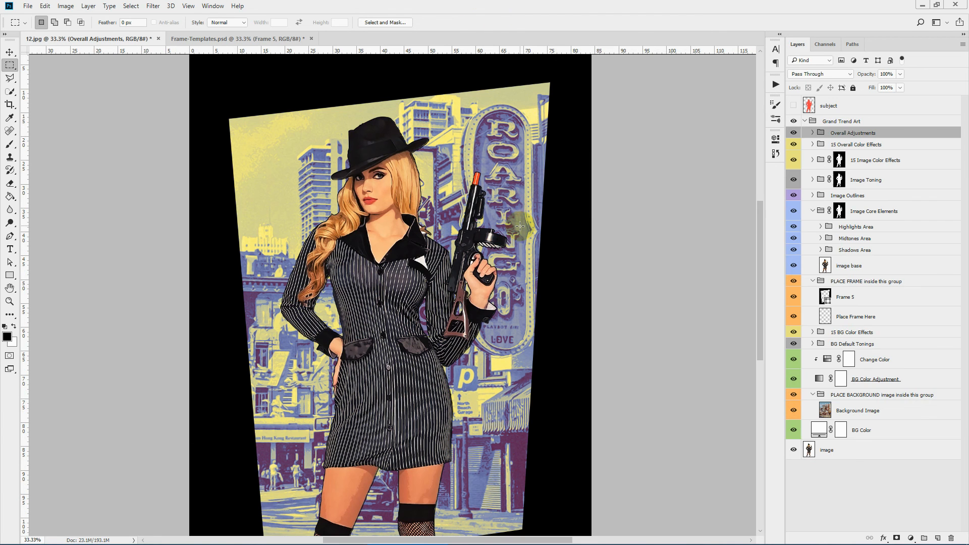
pyautogui.click(8, 301)
pyautogui.click(283, 23)
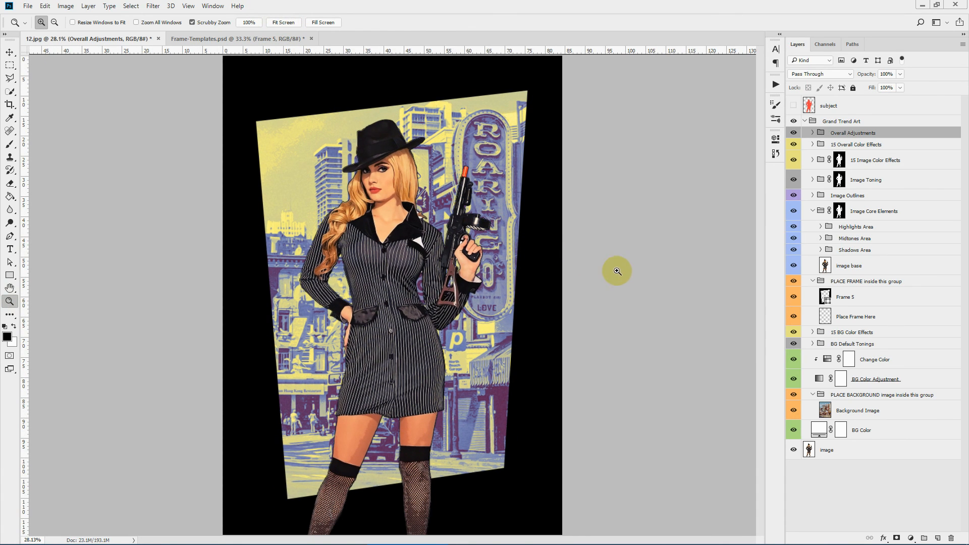
# Step: Collapse the Grand Trend Art group, review the image and subject layers by toggling the subject's visibility, and expand the group again
pyautogui.click(805, 121)
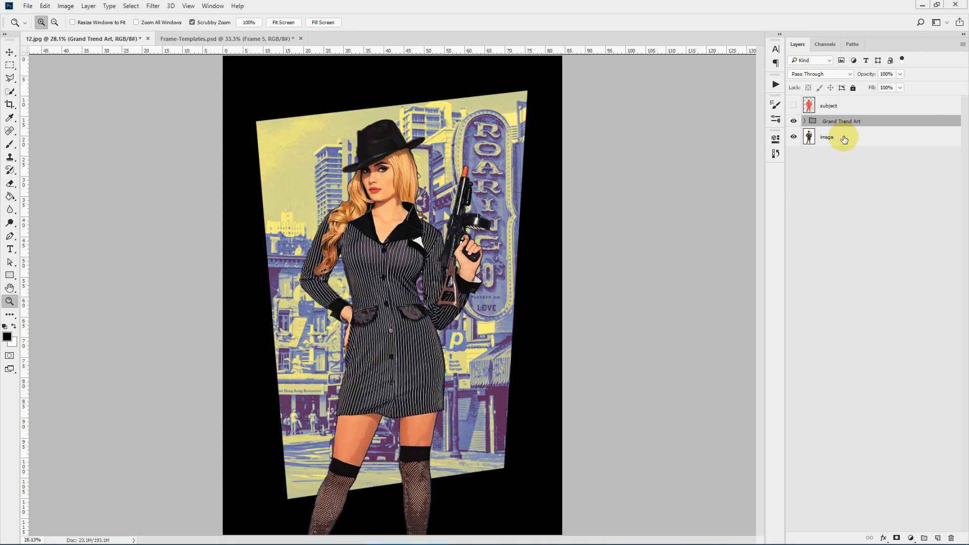
pyautogui.click(812, 138)
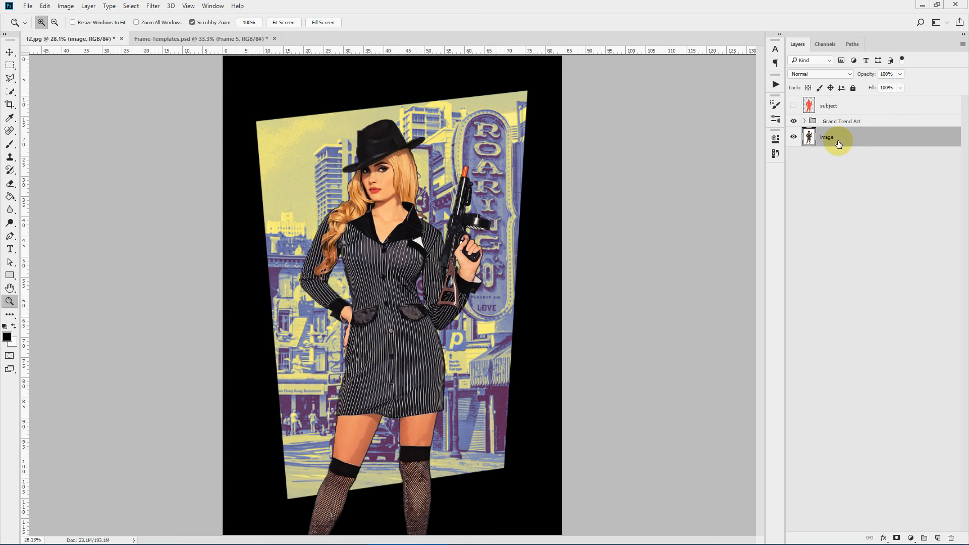
pyautogui.click(852, 107)
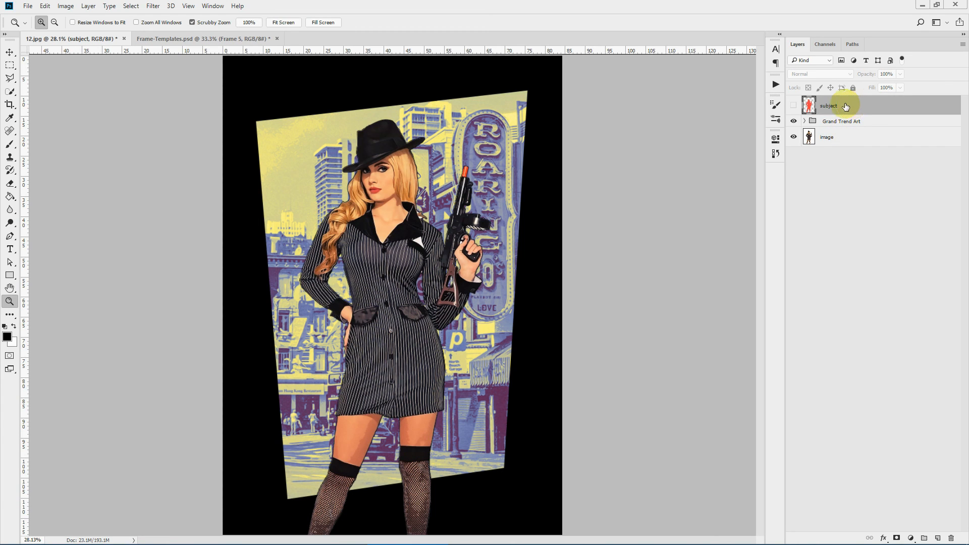
pyautogui.click(801, 106)
pyautogui.click(795, 106)
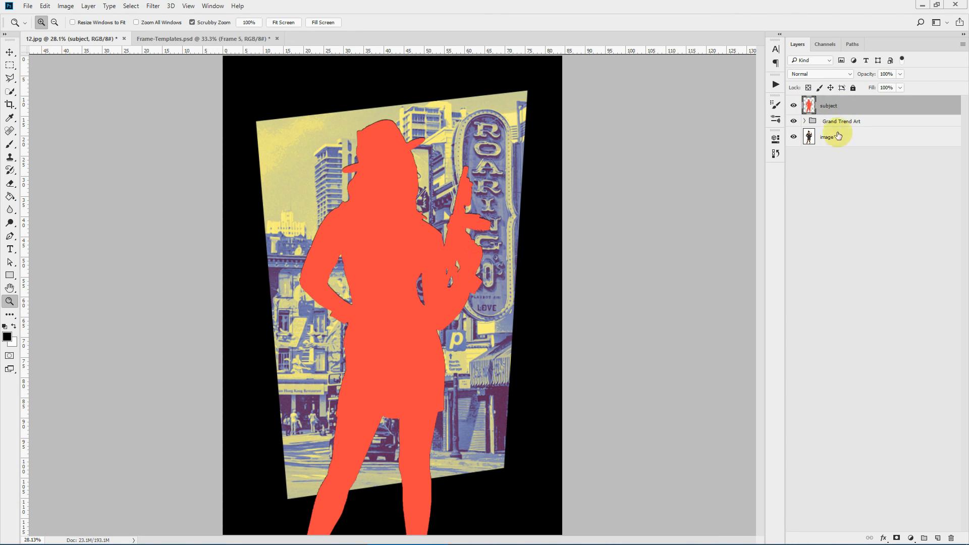
pyautogui.click(793, 106)
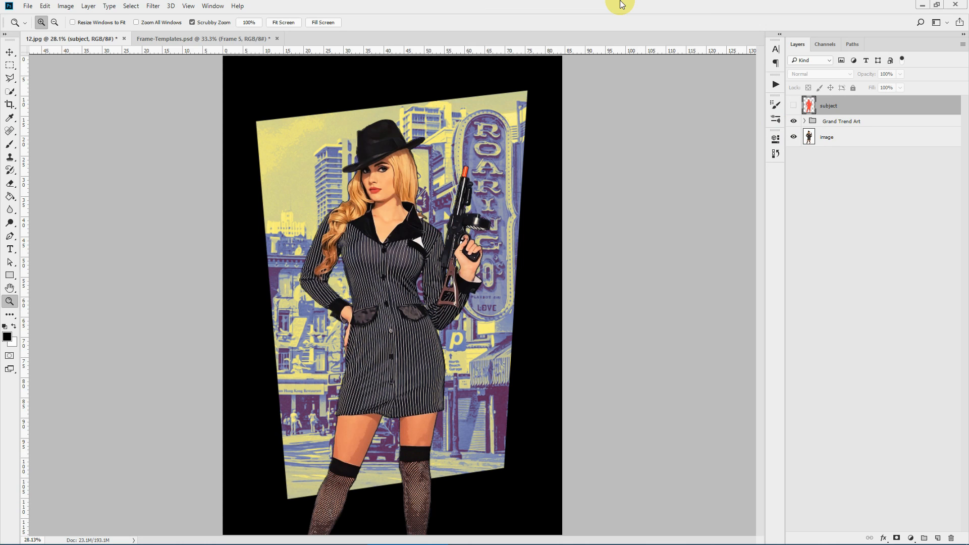
pyautogui.click(806, 121)
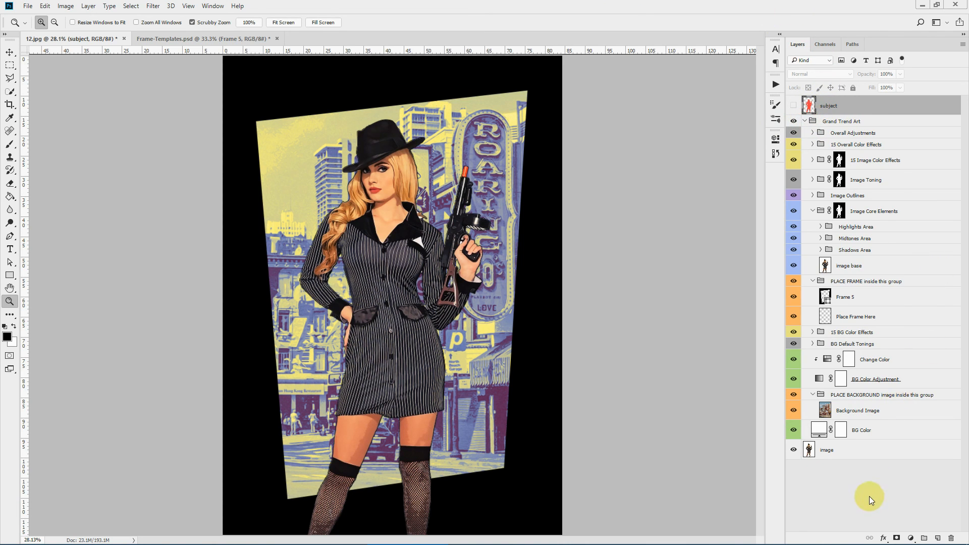